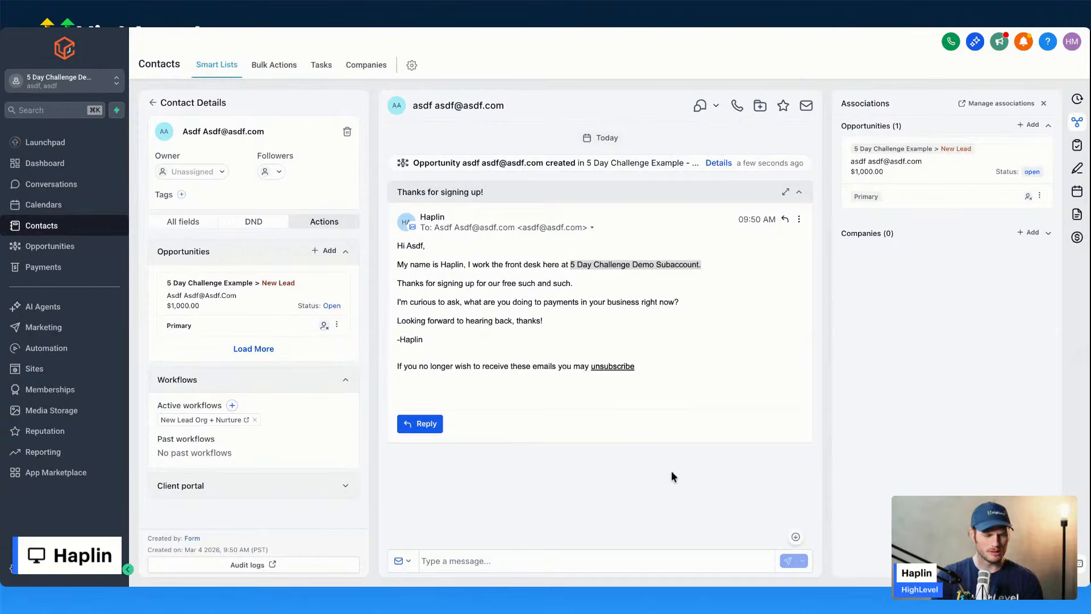
Step: Open the template library for importing a new Documents & Contracts template in Payments
click(44, 268)
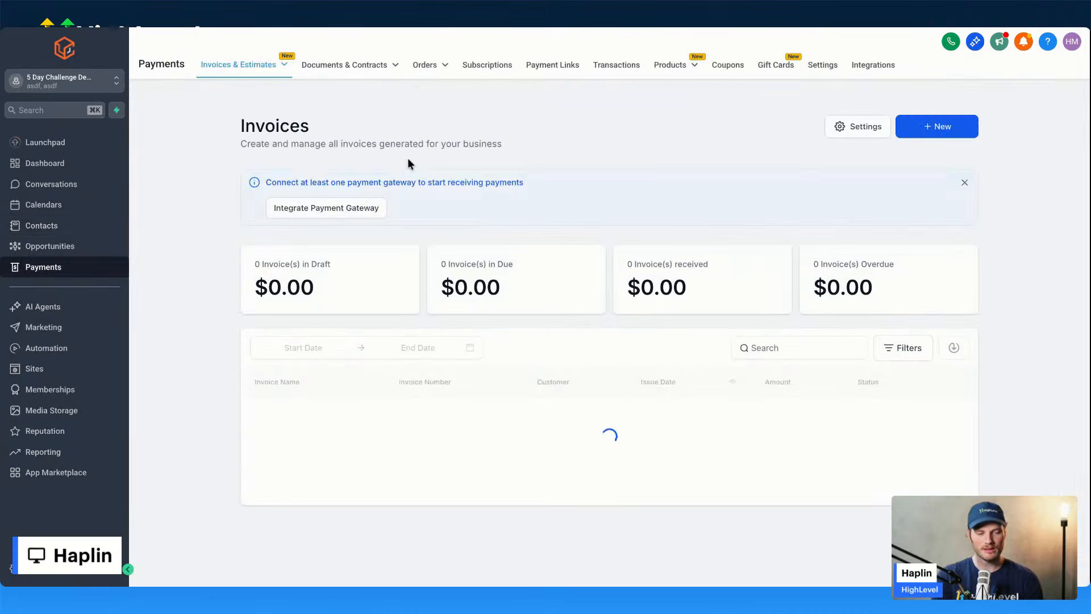
mouse_move(373, 66)
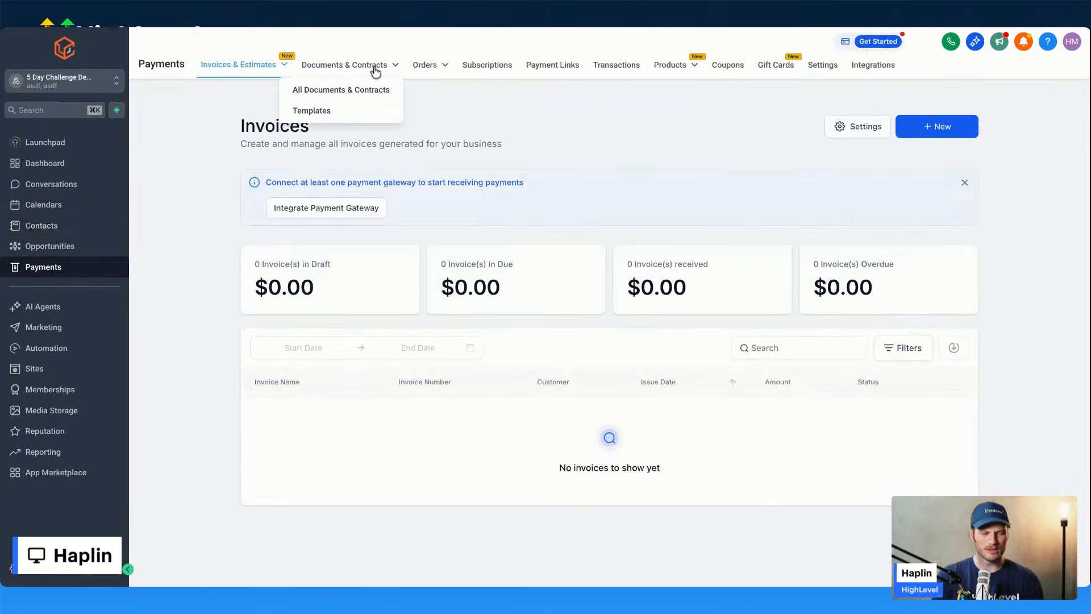
click(312, 113)
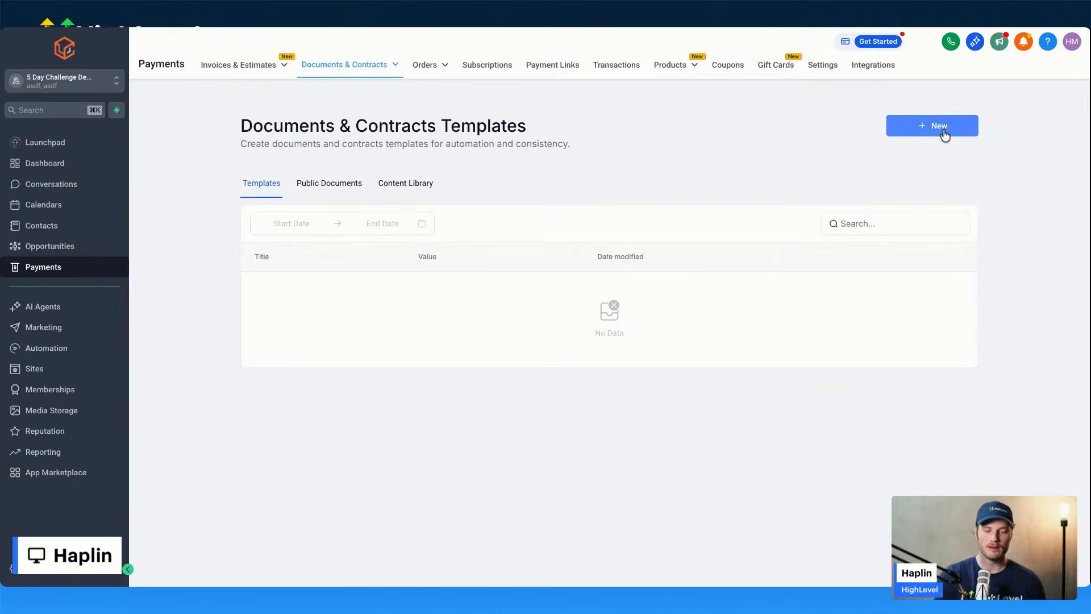
click(902, 133)
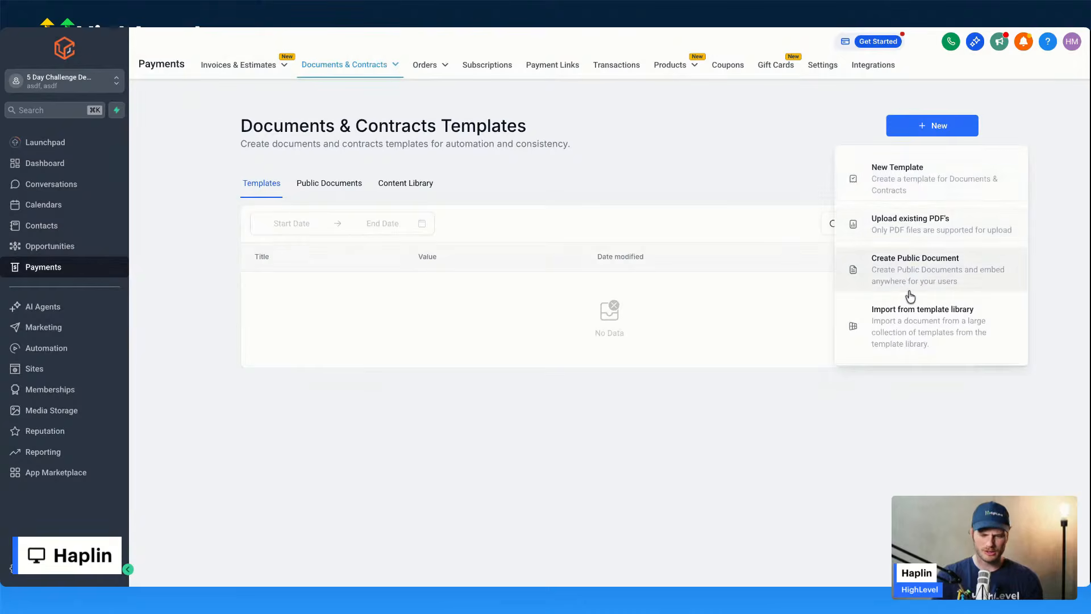
click(894, 321)
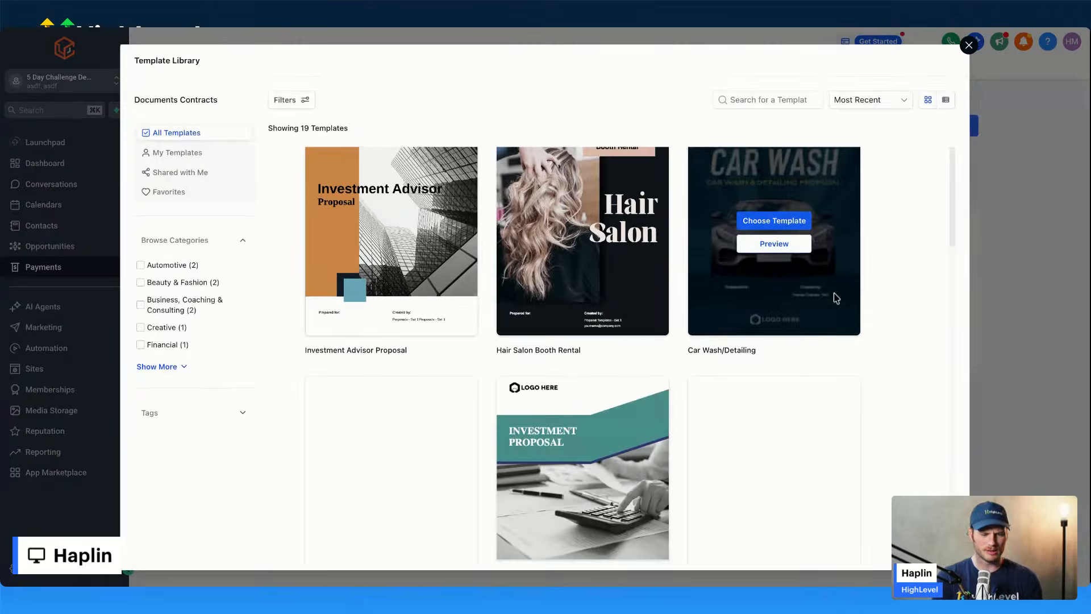
Step: Browse the proposal templates and choose the Home Healthcare template
scroll(895, 275, down, 1)
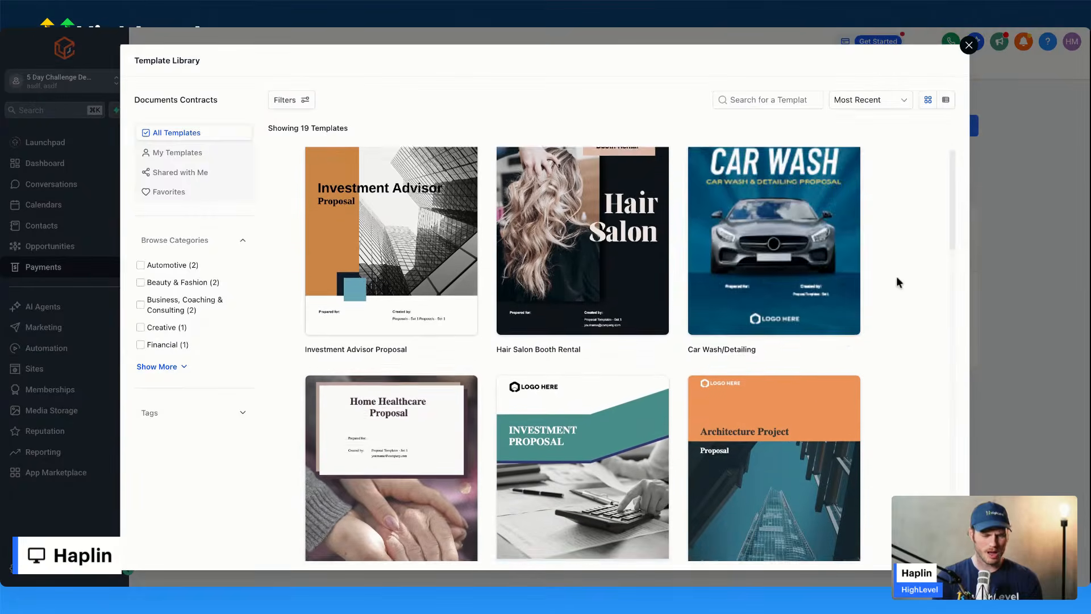
scroll(808, 328, down, 4)
scroll(808, 329, up, 3)
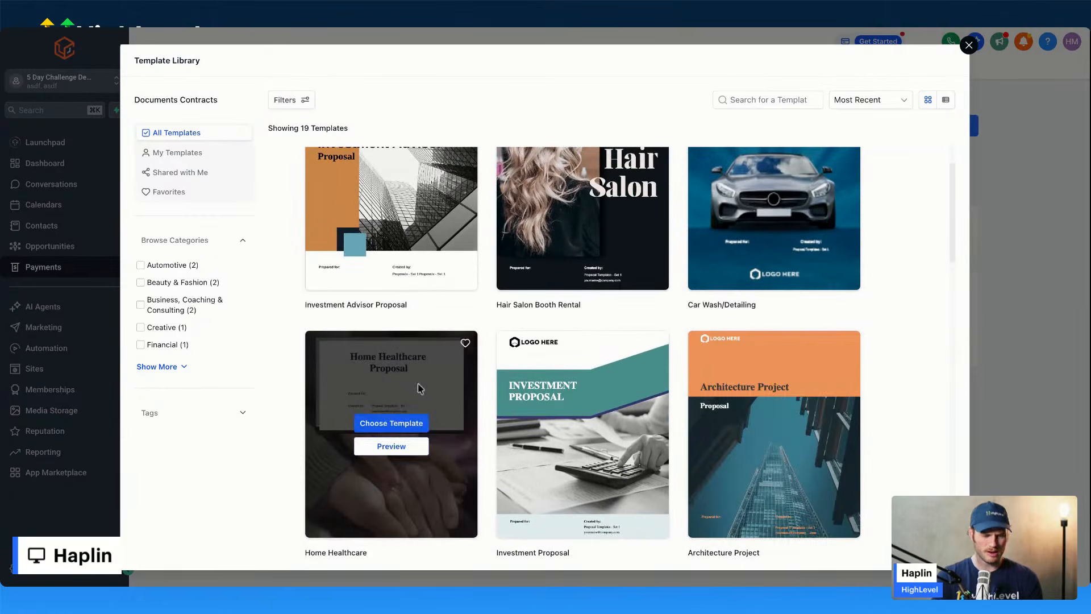
click(382, 423)
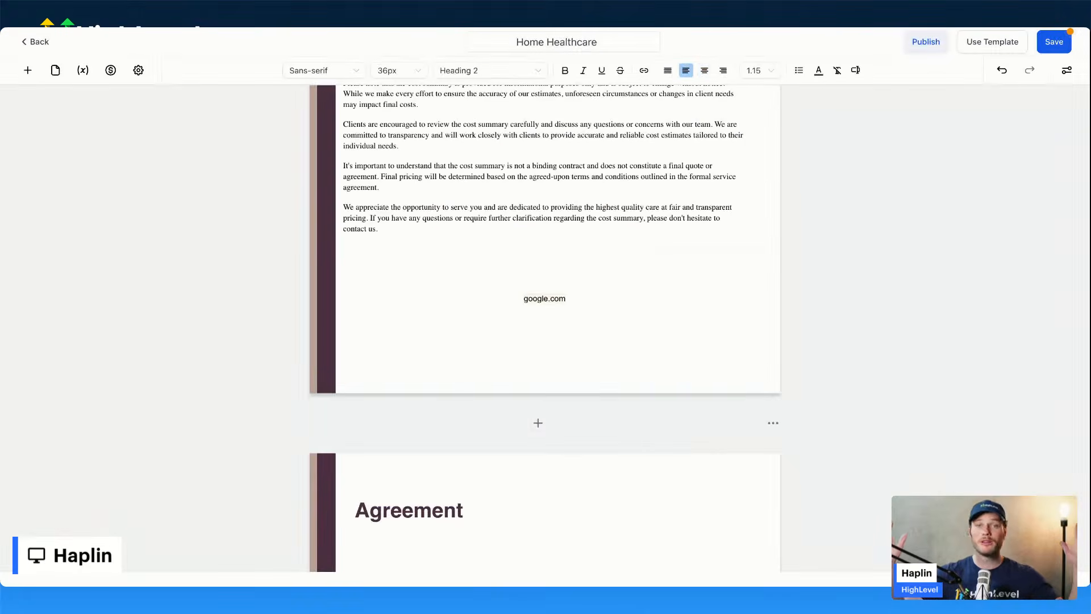
Step: Examine the Home Healthcare template's Overview page and the signature and date fields on its Agreement page
scroll(554, 259, up, 15)
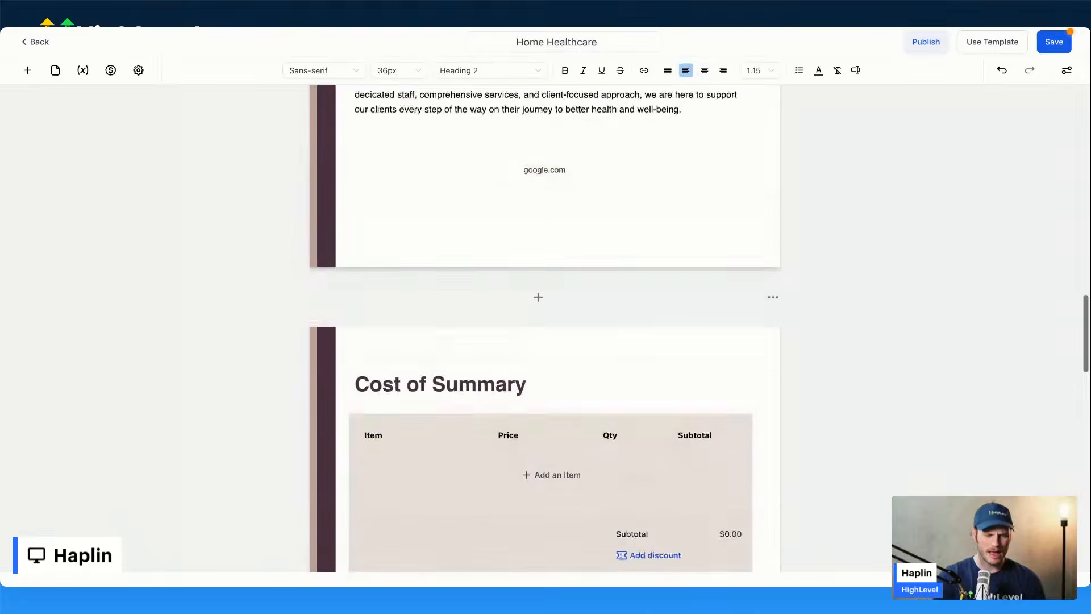
click(464, 267)
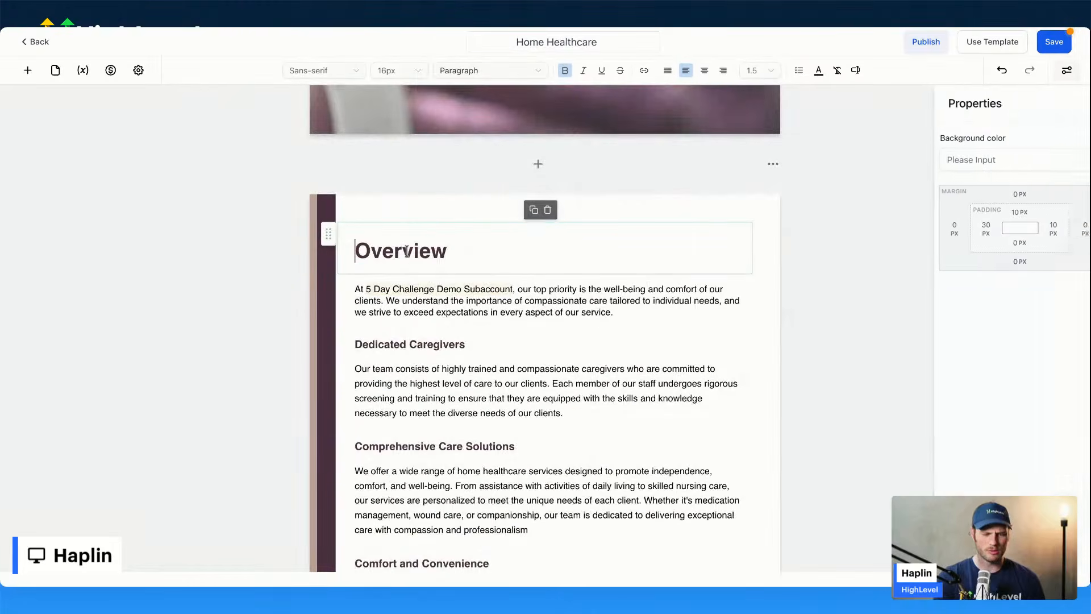
scroll(494, 274, up, 2)
scroll(494, 274, down, 10)
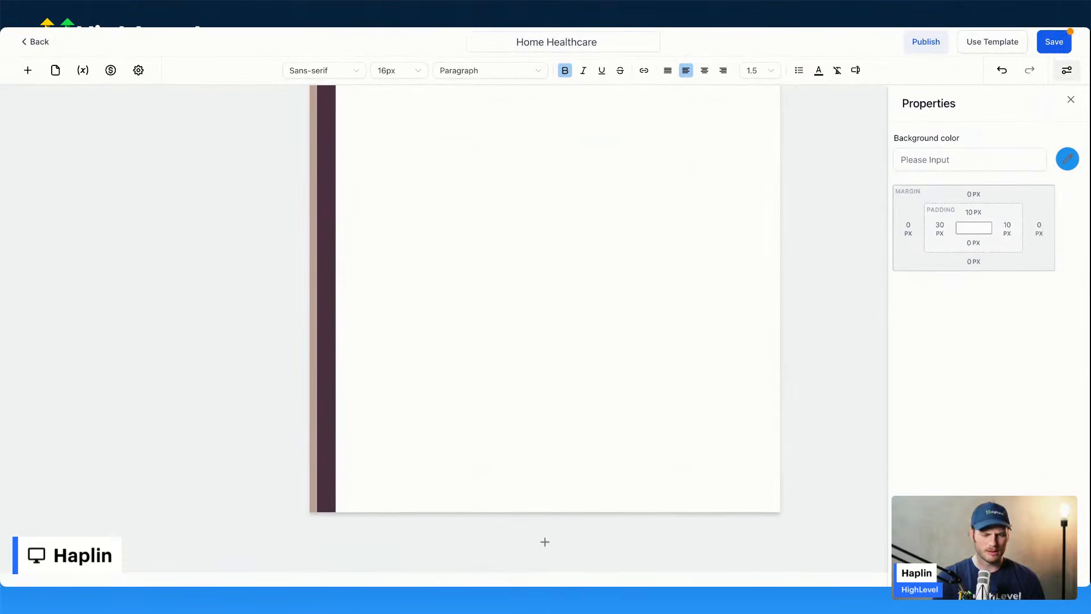
scroll(494, 275, down, 6)
scroll(425, 395, up, 1)
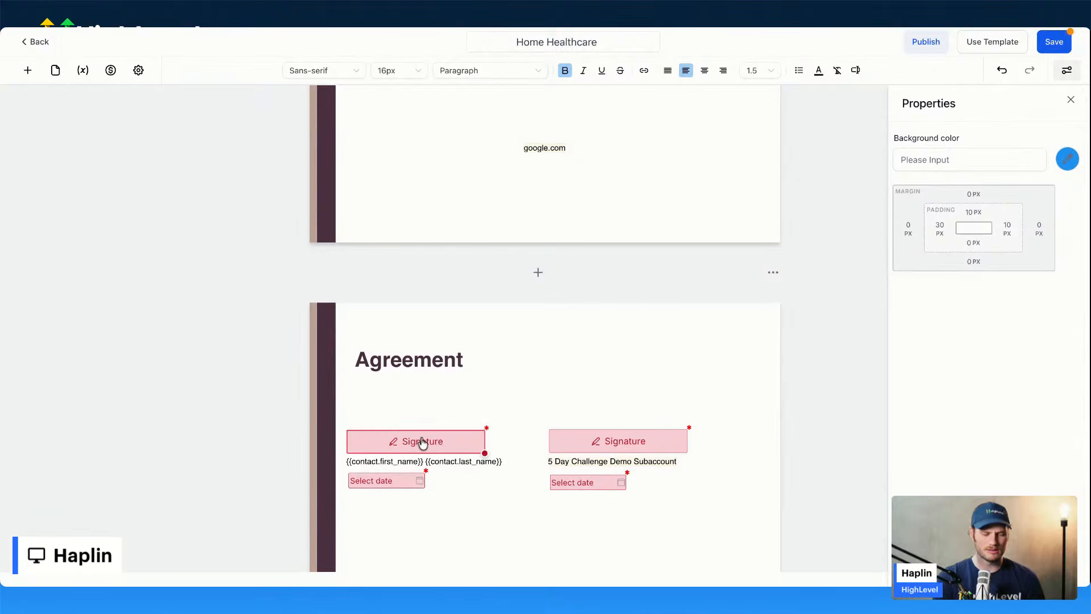
scroll(420, 444, down, 1)
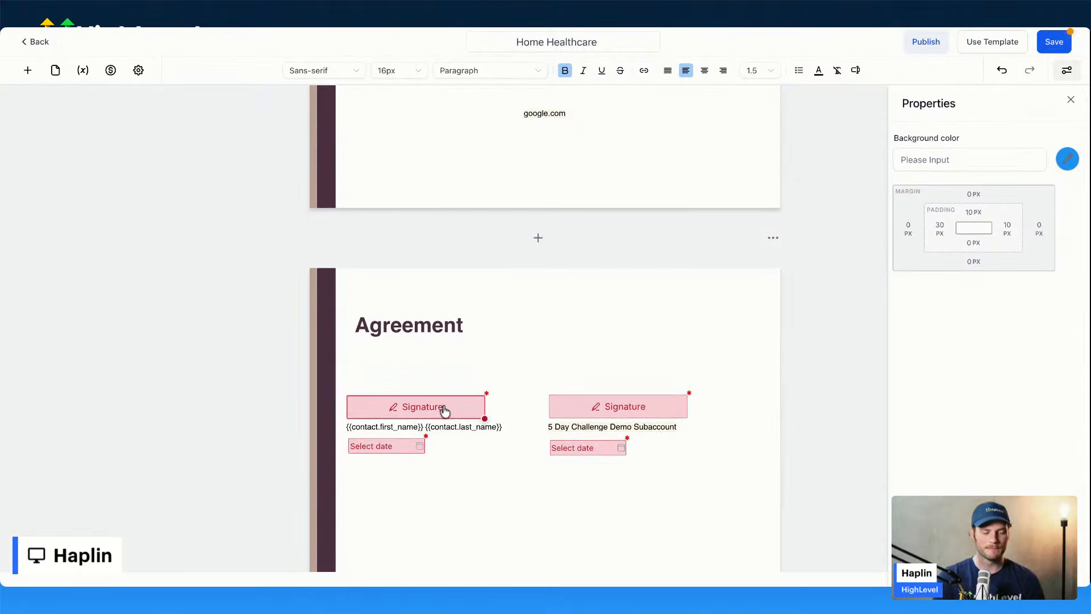
Step: Save the Home Healthcare template and use it to create a draft document
click(1053, 42)
scroll(460, 250, up, 3)
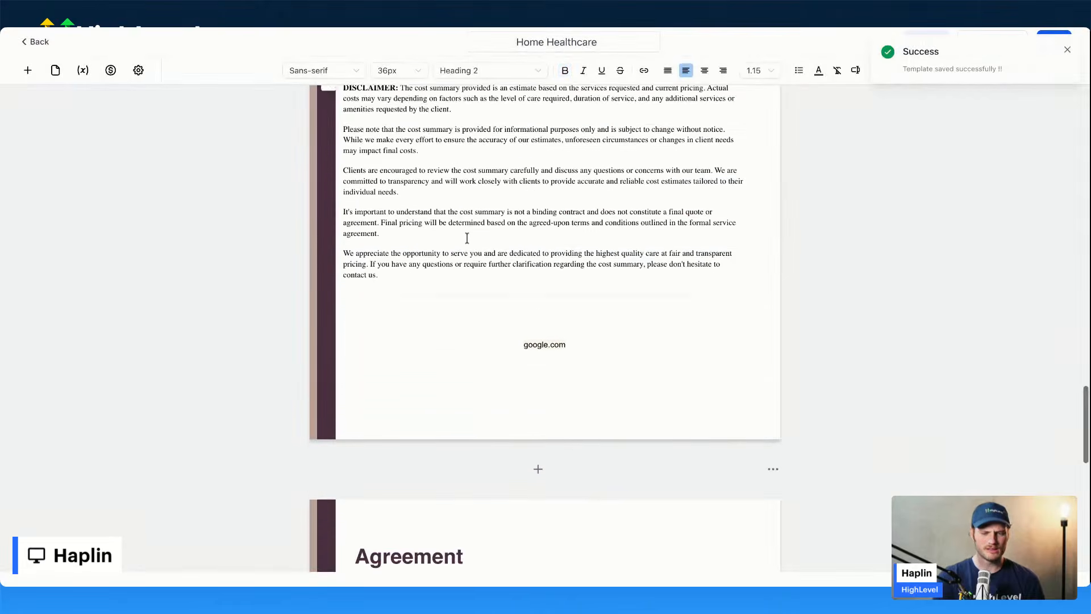
click(1065, 53)
click(988, 46)
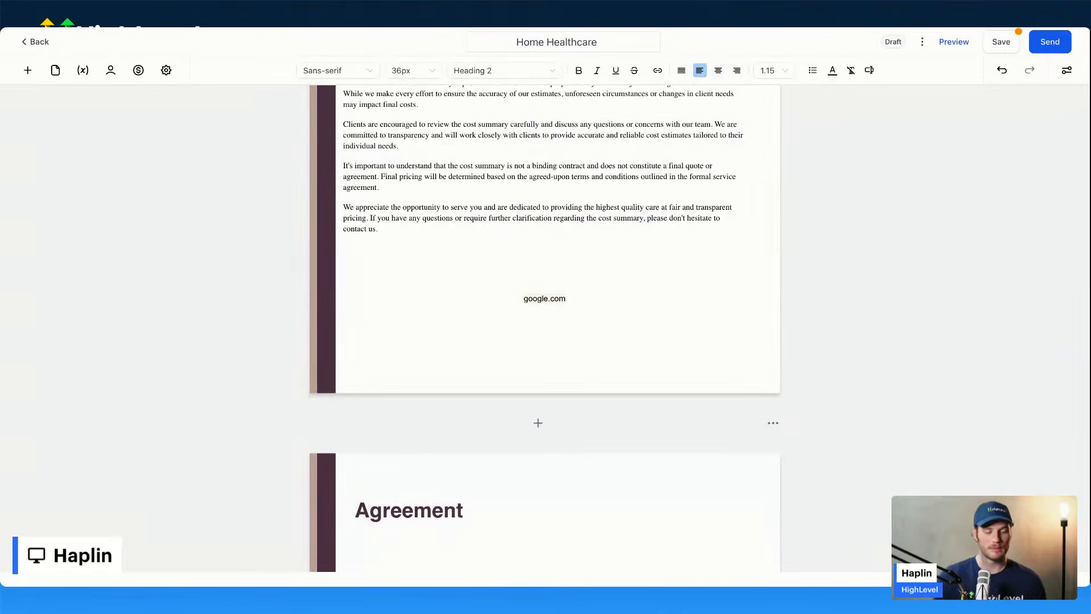
Step: Review the draft document's cost summary and the signature and date fields on its Agreement page
scroll(325, 547, up, 2)
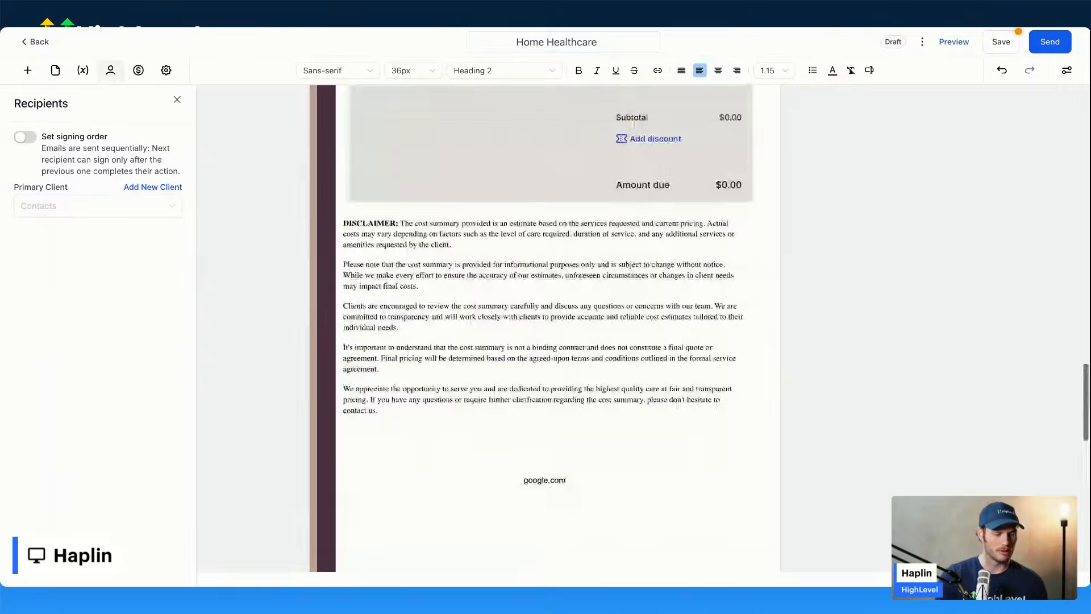
scroll(578, 293, down, 3)
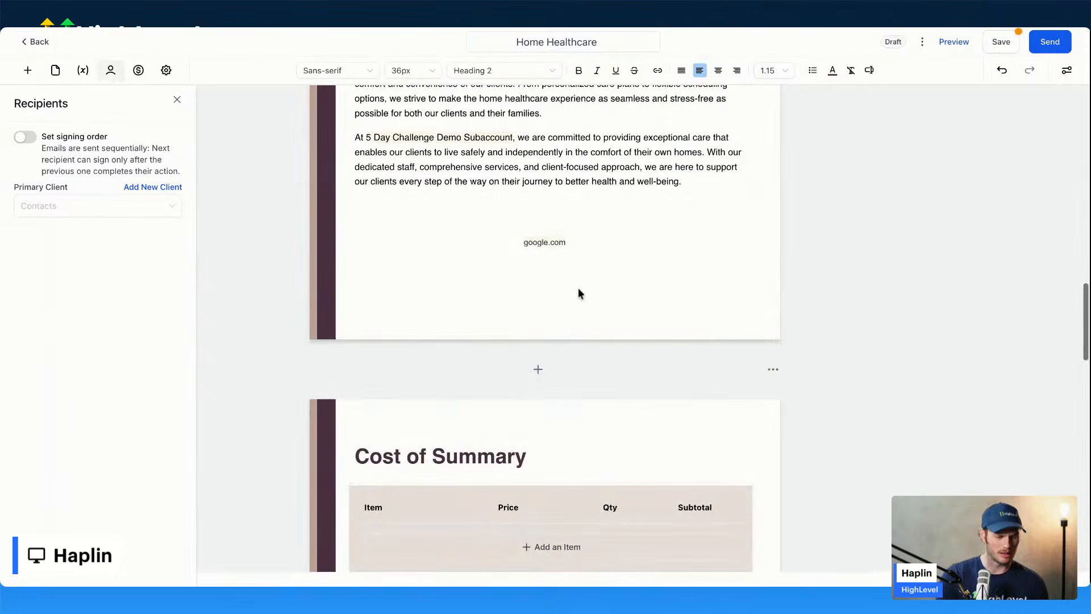
scroll(578, 293, down, 5)
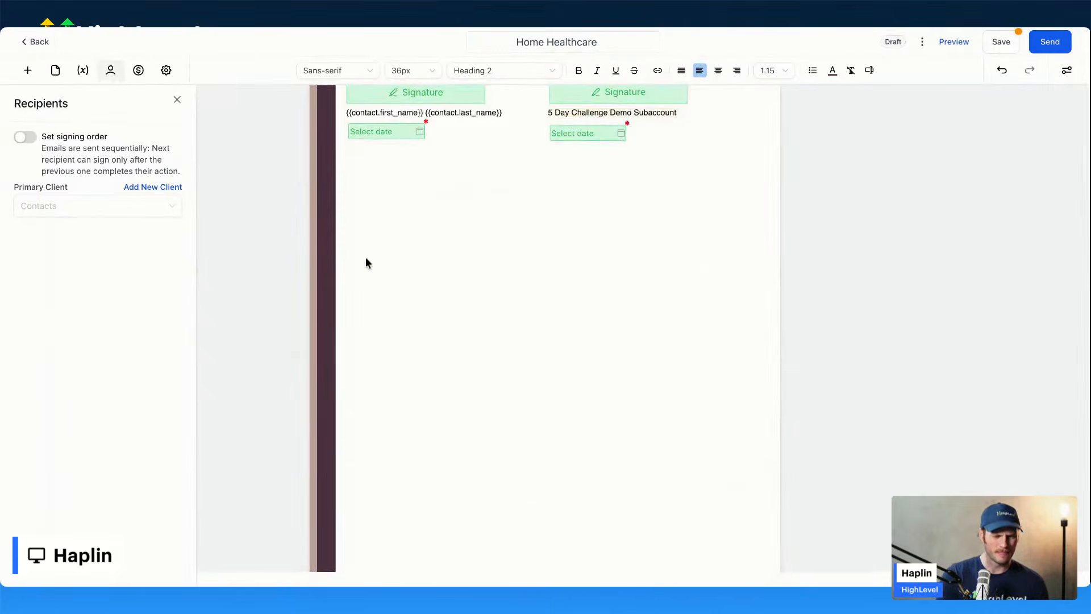
scroll(366, 259, up, 3)
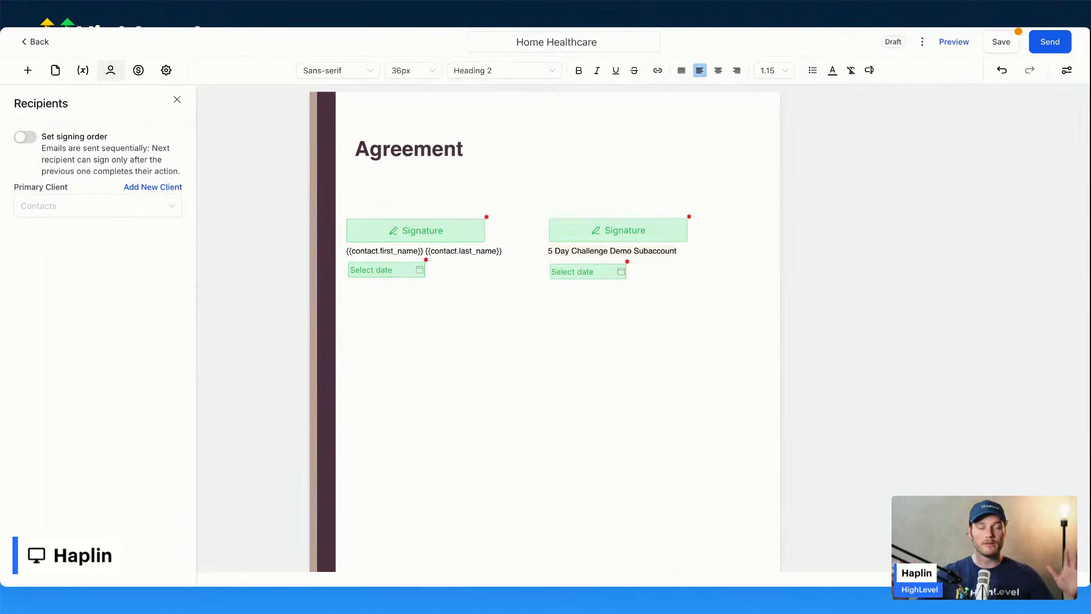
key(Return)
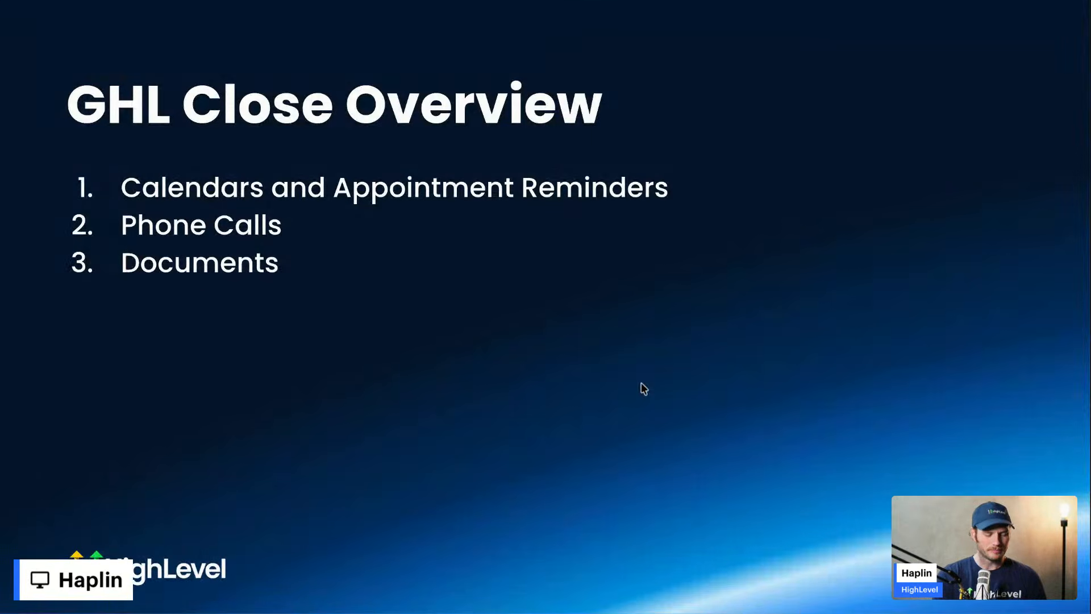
key(Right)
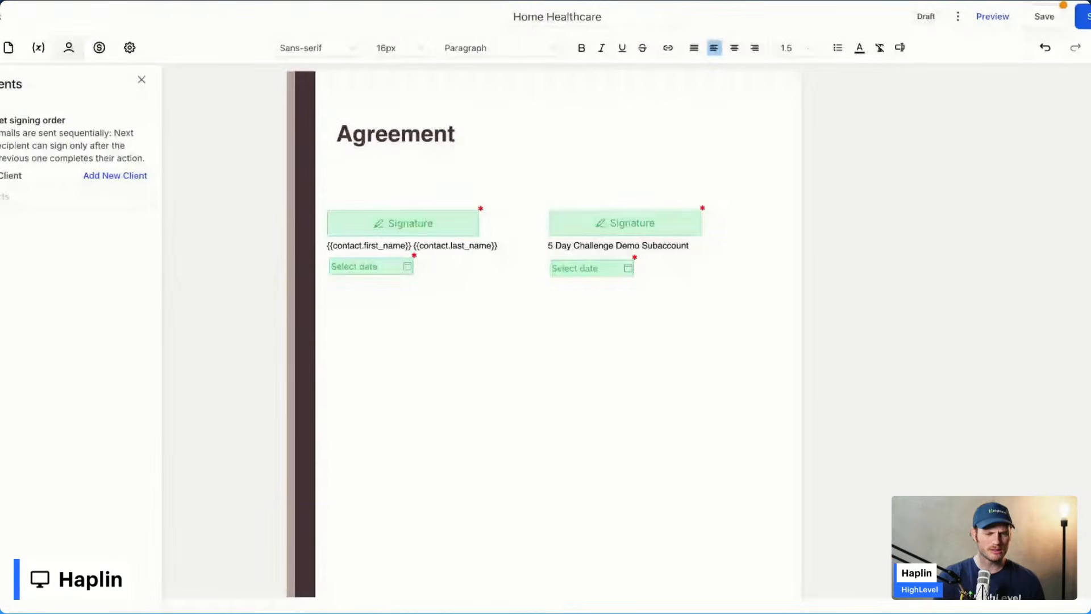
Step: Leave the Home Healthcare draft, discarding its unsaved changes, and open the Products list in Payments
click(0, 20)
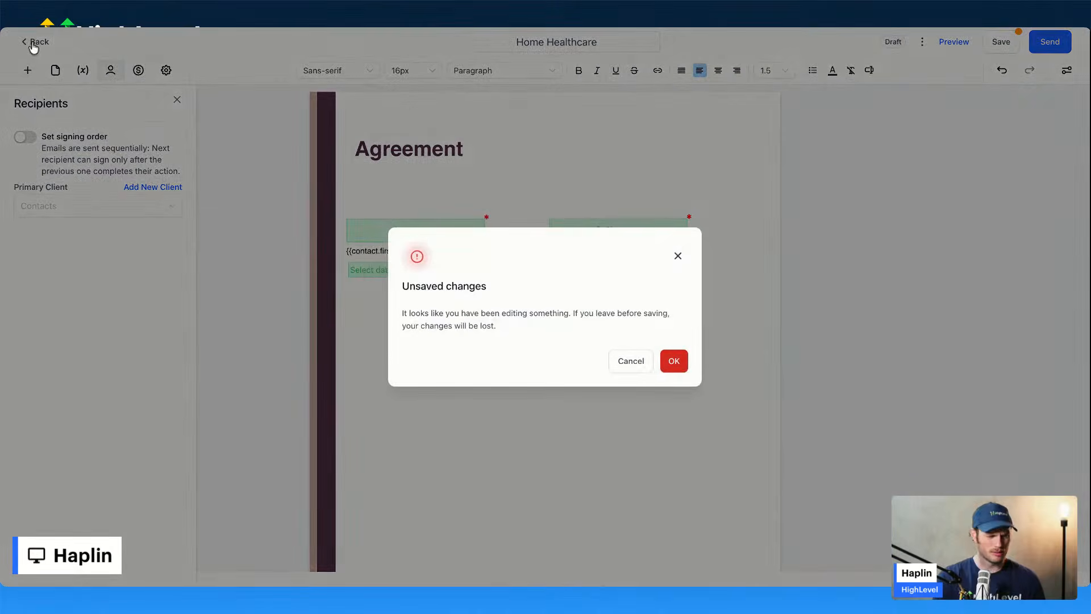
click(674, 361)
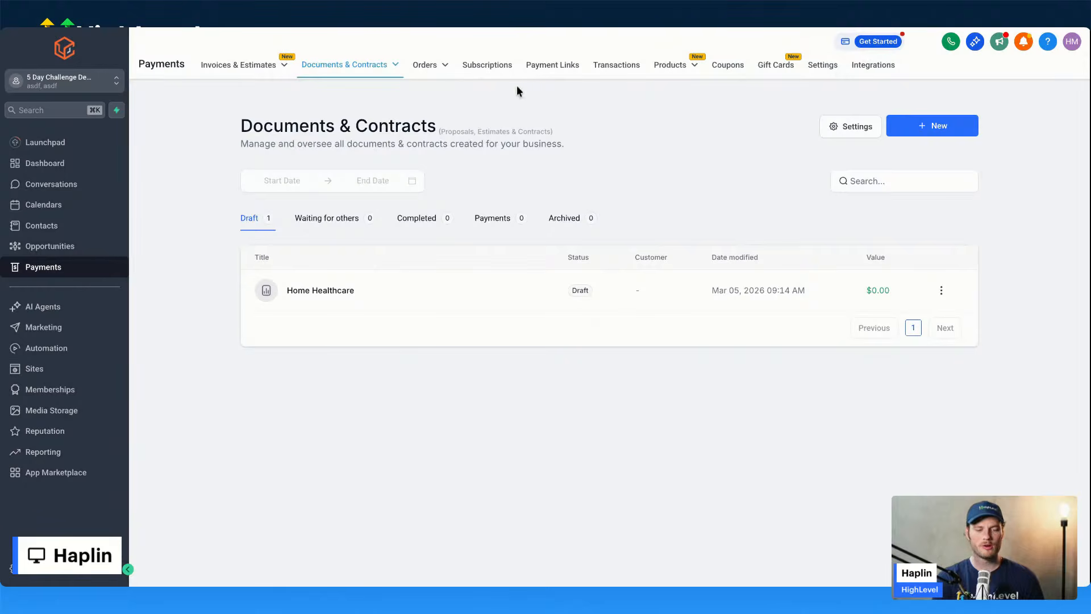
click(670, 66)
click(653, 90)
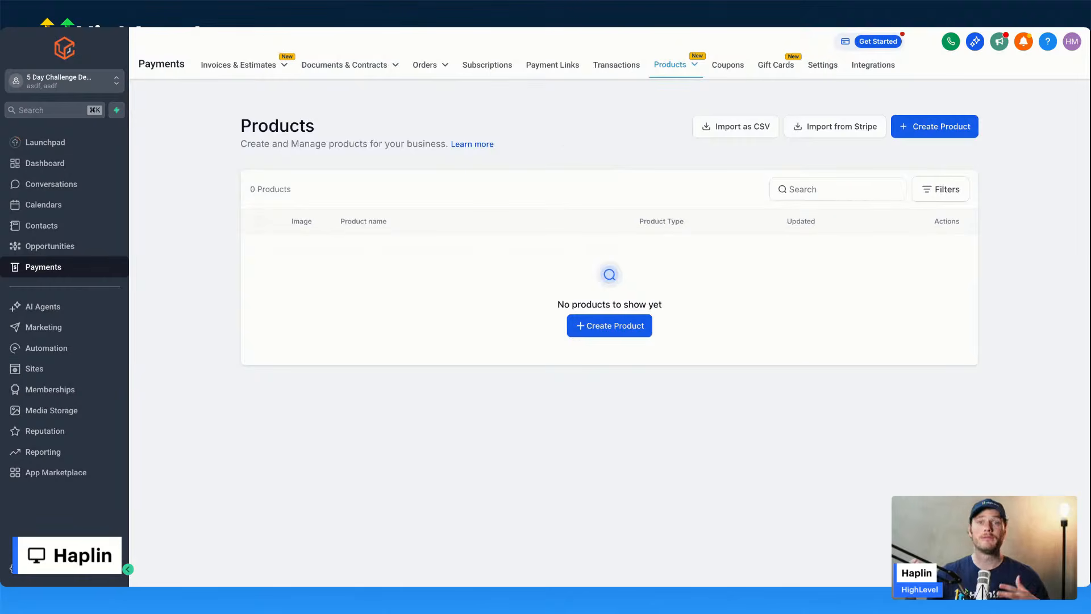
mouse_move(256, 65)
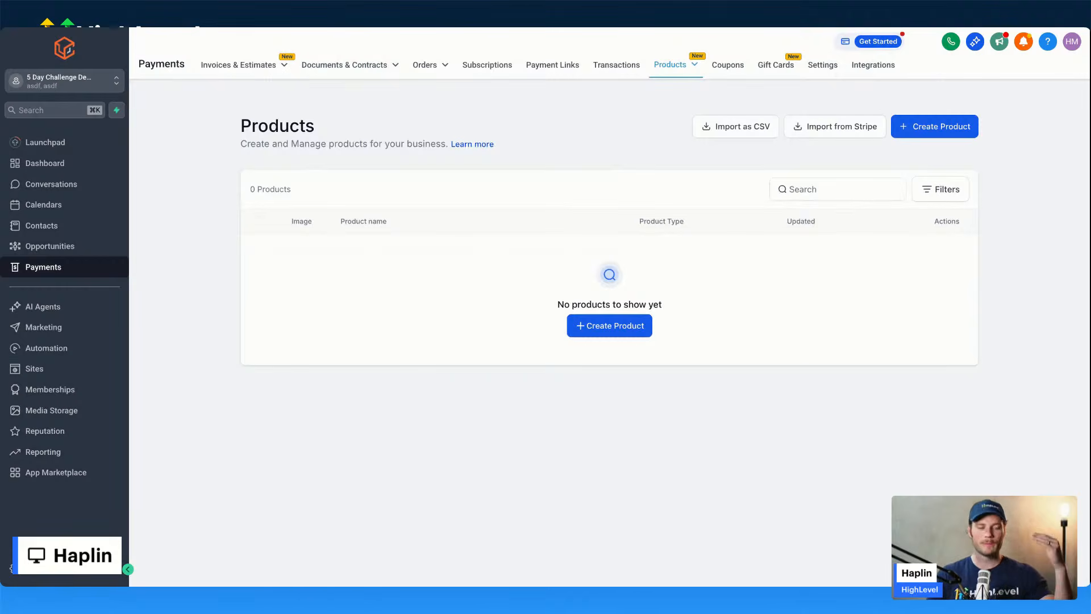
Step: Open the record of the only contact in the Contacts list and show its actions
click(50, 227)
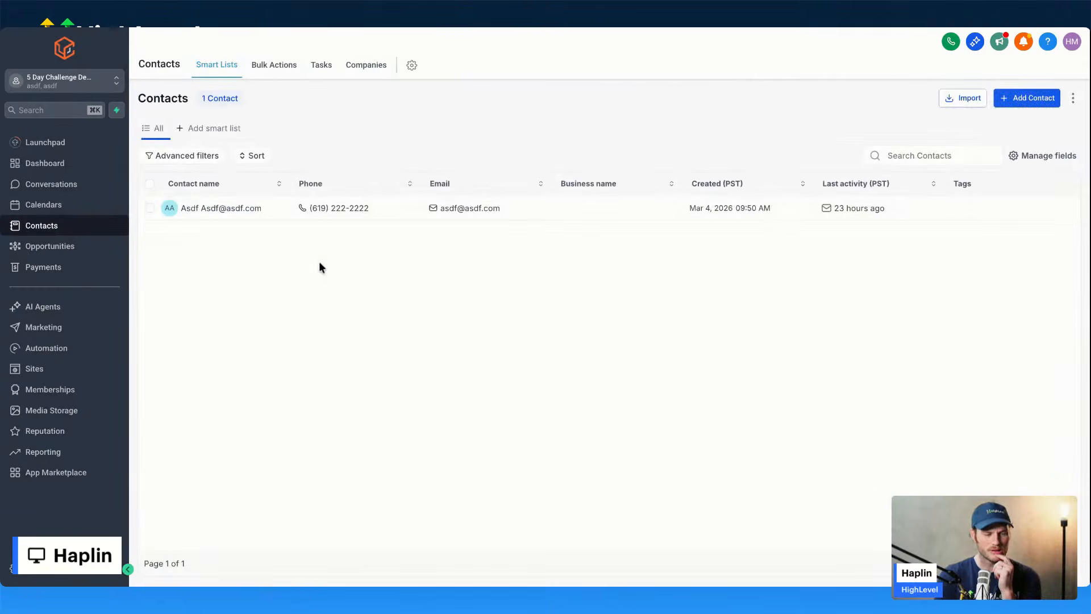
click(220, 211)
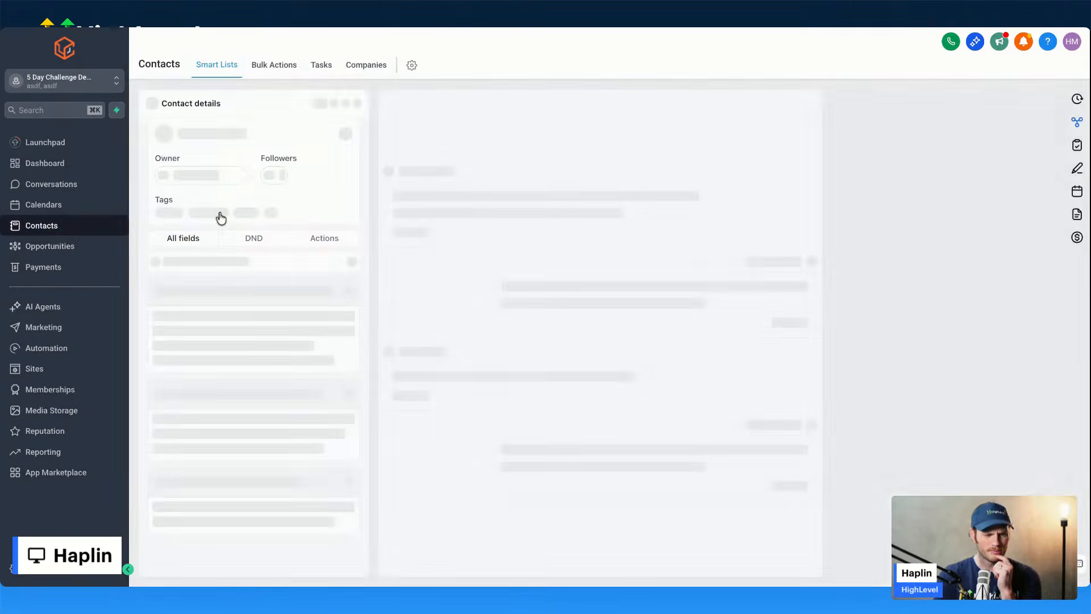
click(318, 221)
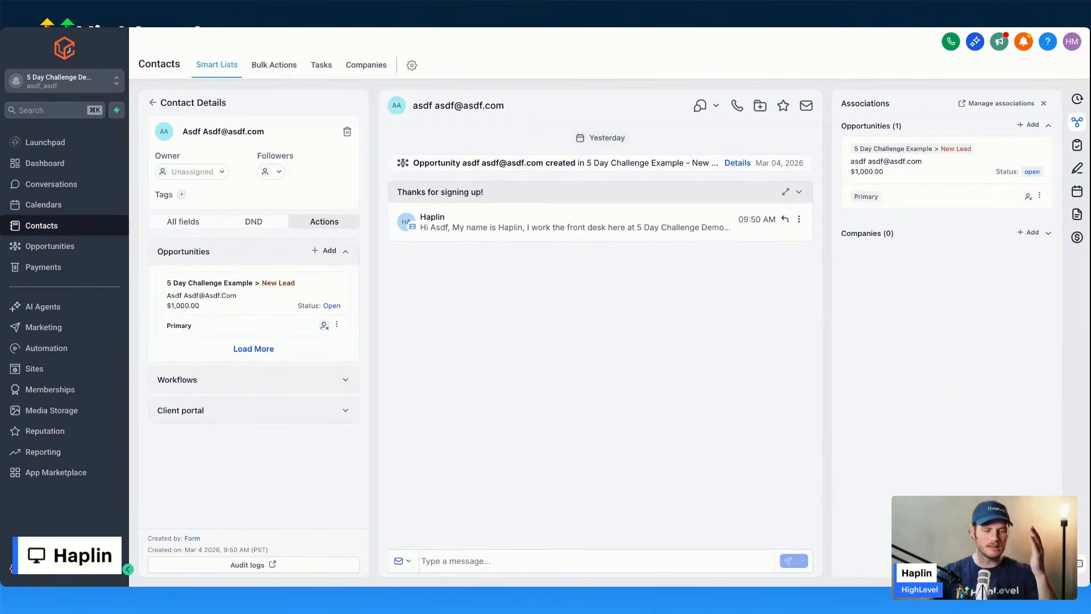
Step: Examine all of the contact's fields and DND channel settings, and return to the contact's actions
click(183, 222)
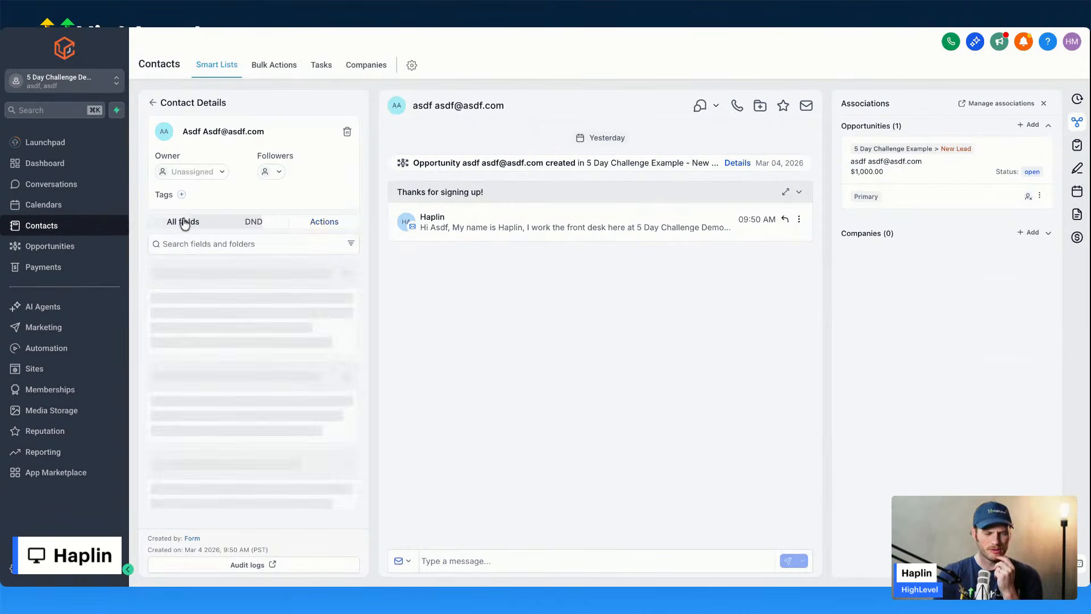
scroll(236, 307, down, 4)
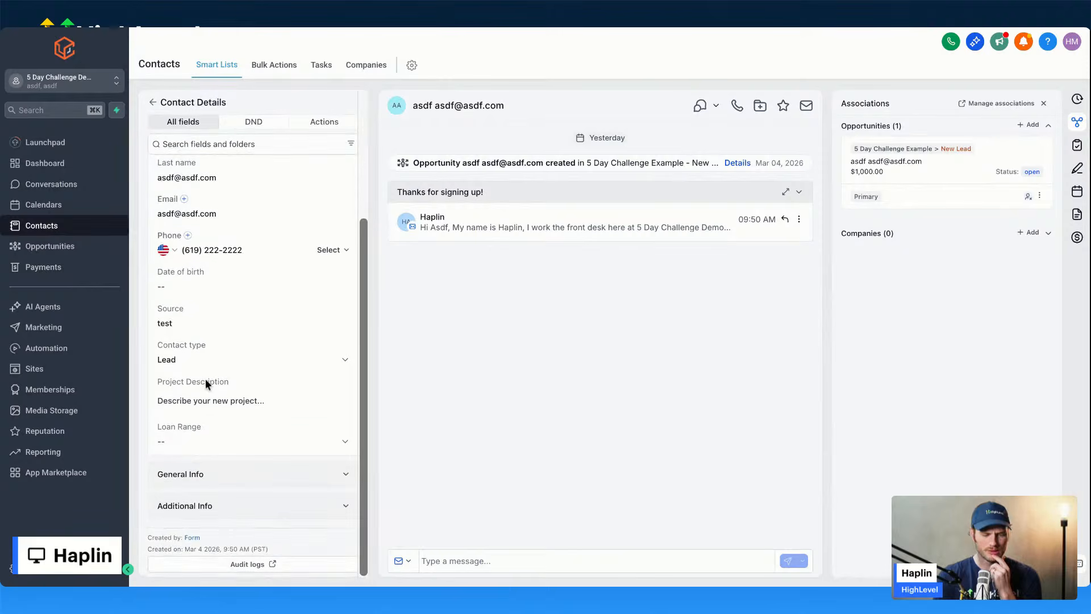
scroll(255, 312, up, 5)
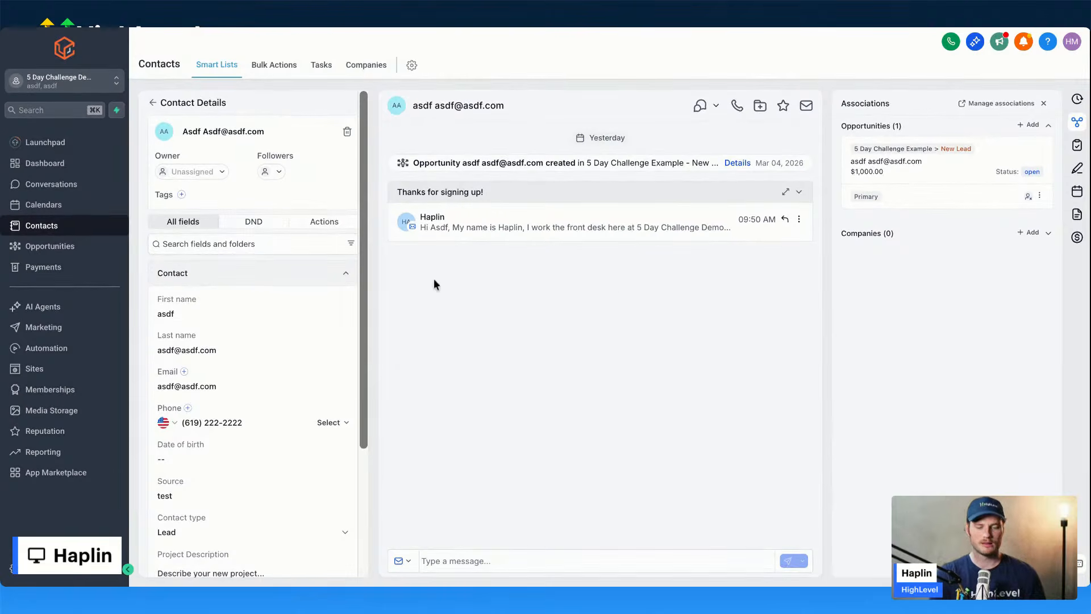
click(260, 224)
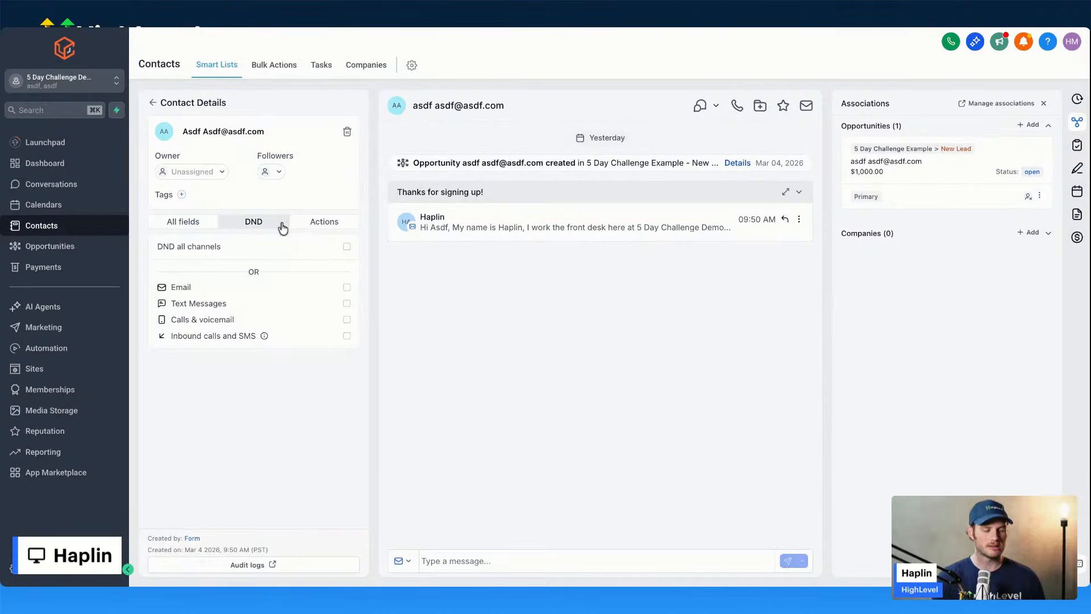
click(341, 223)
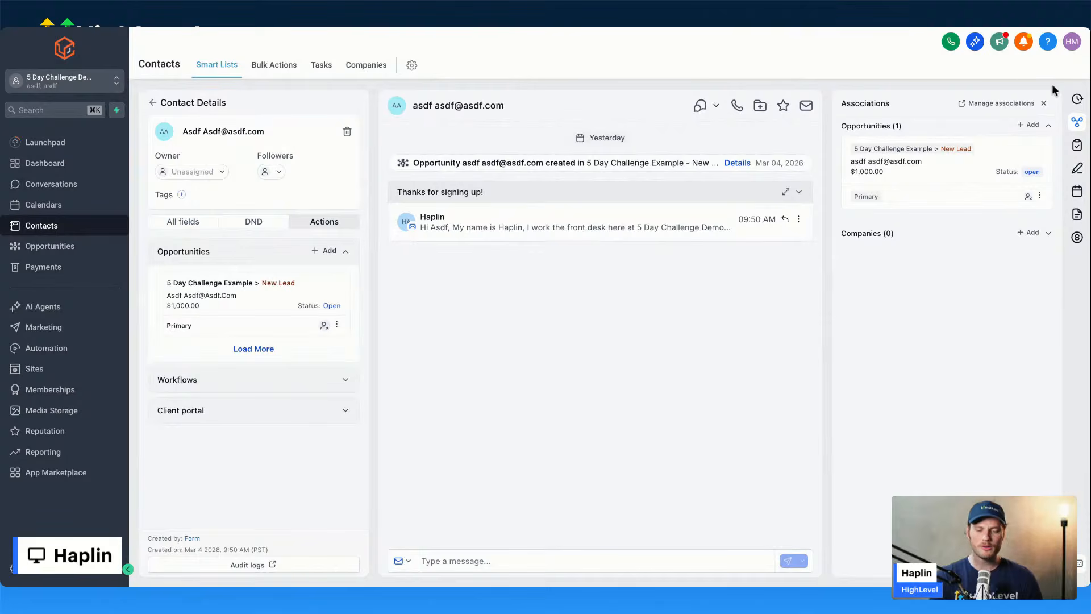
Step: Show the contact's activity history and highlight the entries from Contact Created down to the earliest page visit
click(1077, 99)
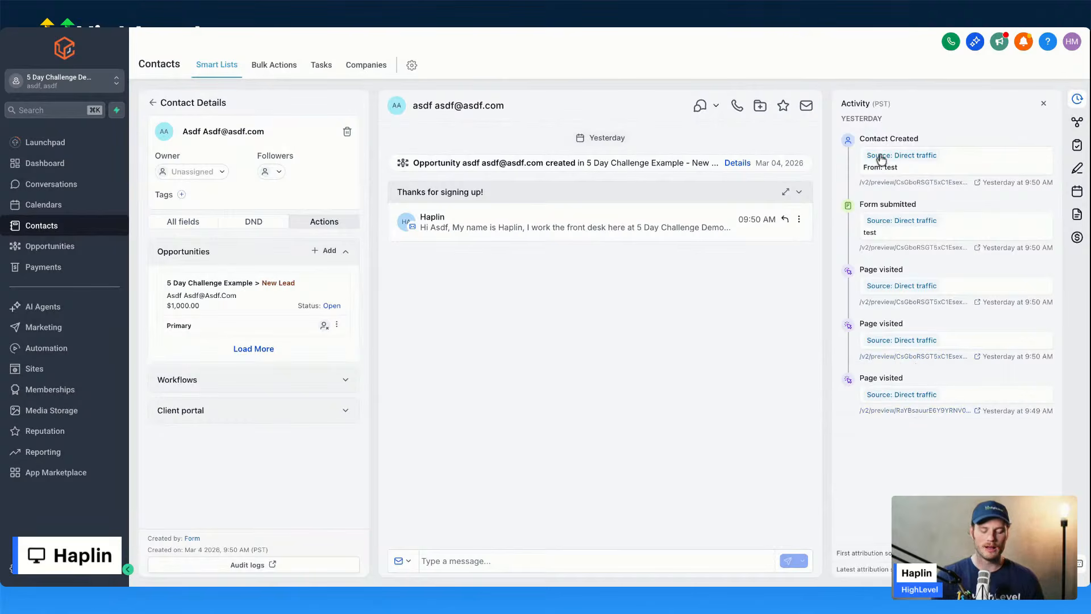
drag(860, 138, 973, 423)
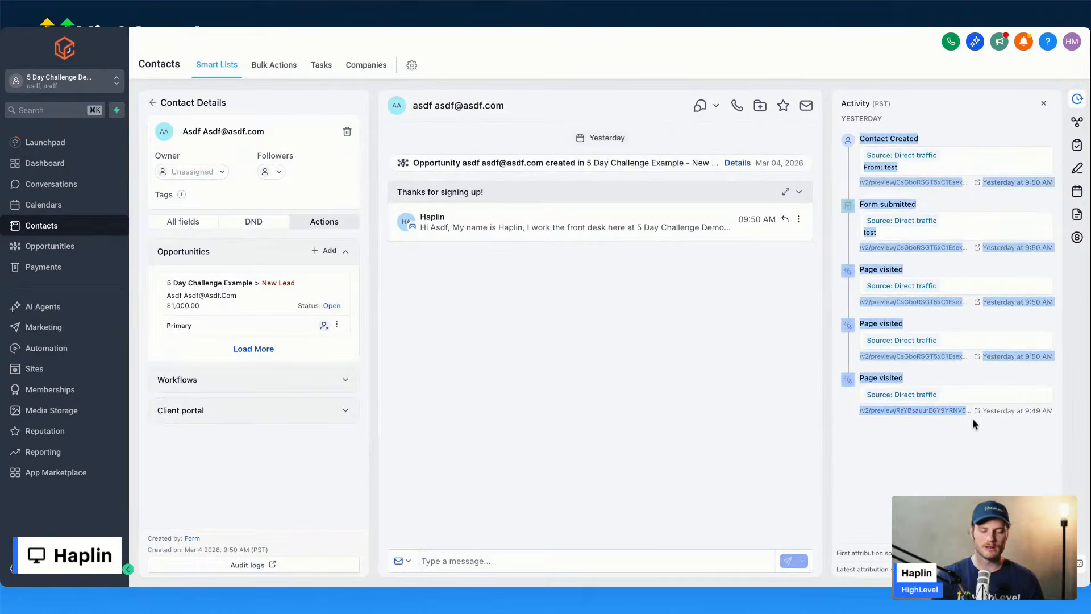
Step: Clear the highlighting in the activity history and point out the Contact Created entry
click(973, 450)
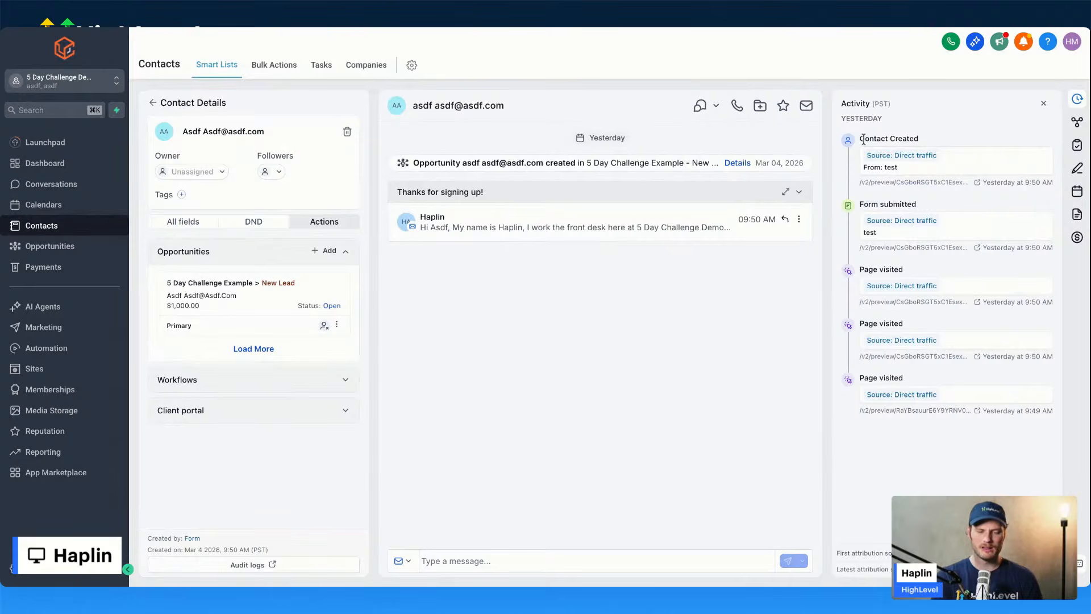
drag(863, 140, 953, 138)
click(953, 138)
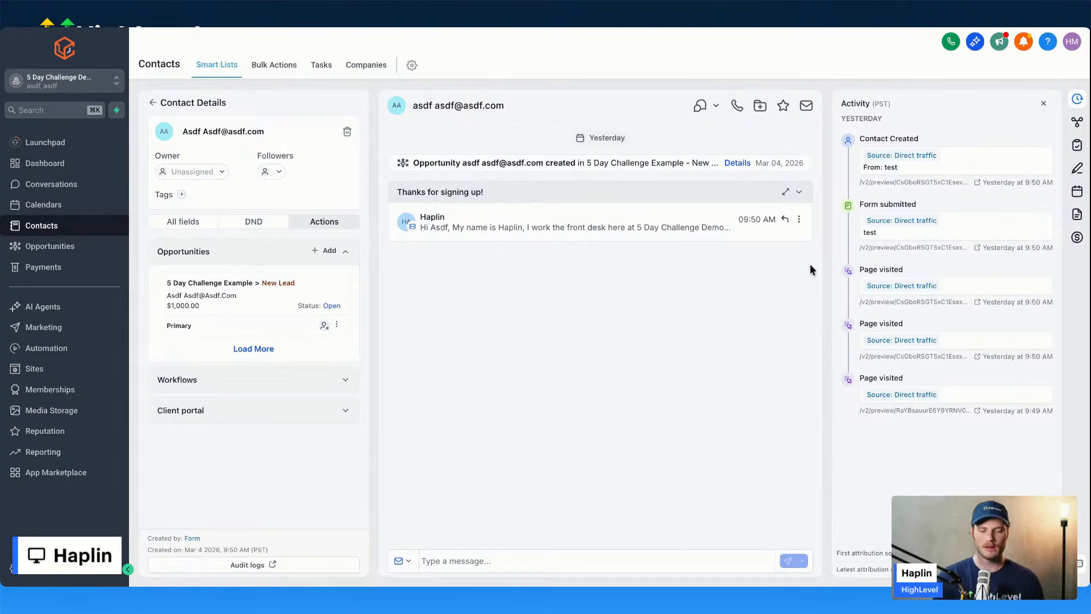
Step: Examine the contact's associations, tasks, notes, appointments, documents and payments, including the sections for transactions, subscriptions, invoices and estimates
click(1076, 123)
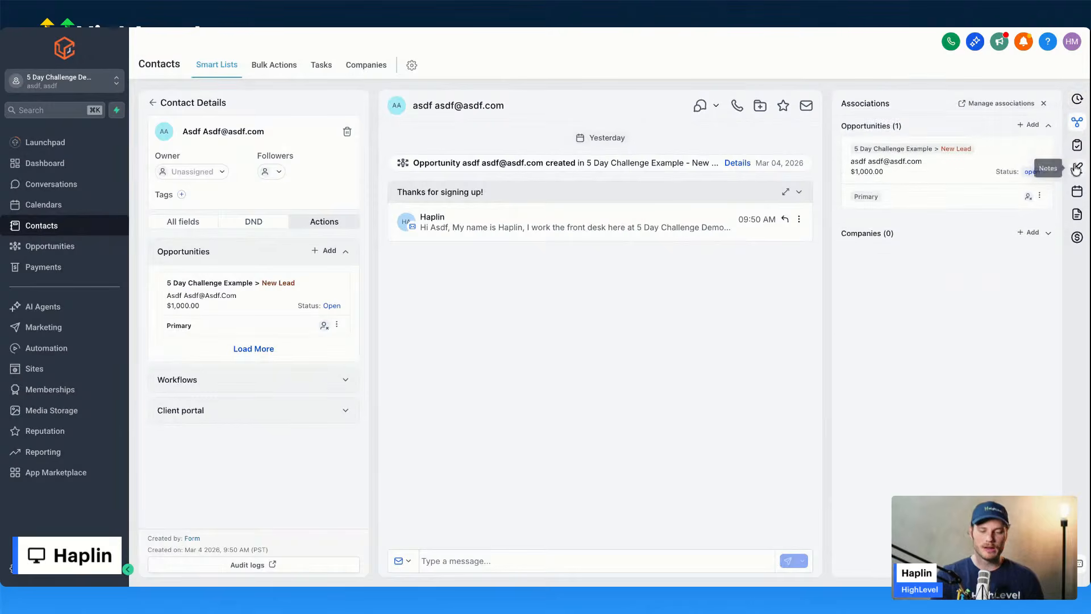
click(1075, 149)
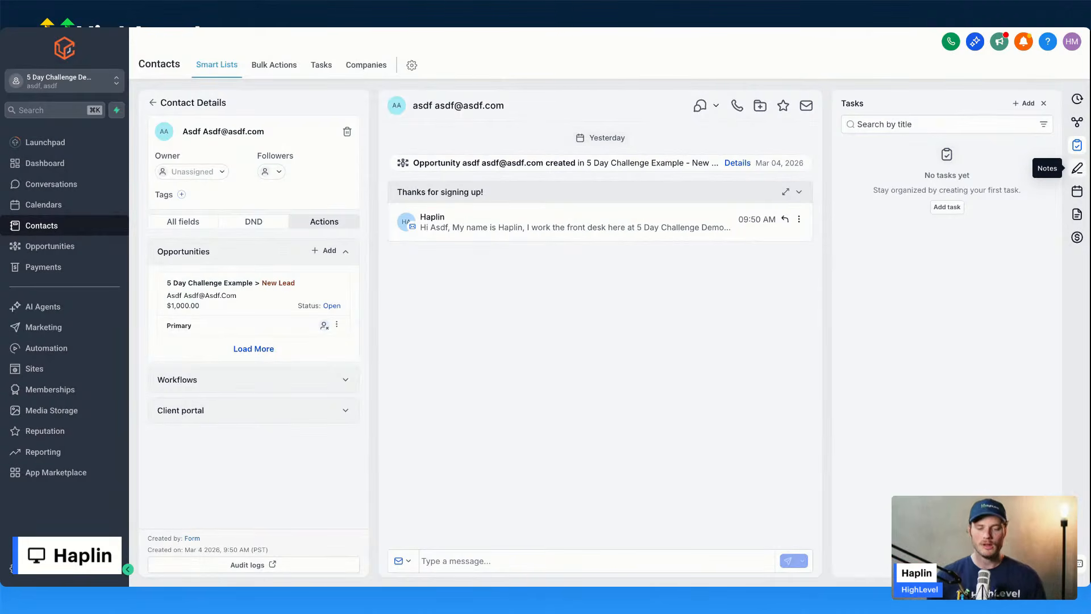
click(1073, 172)
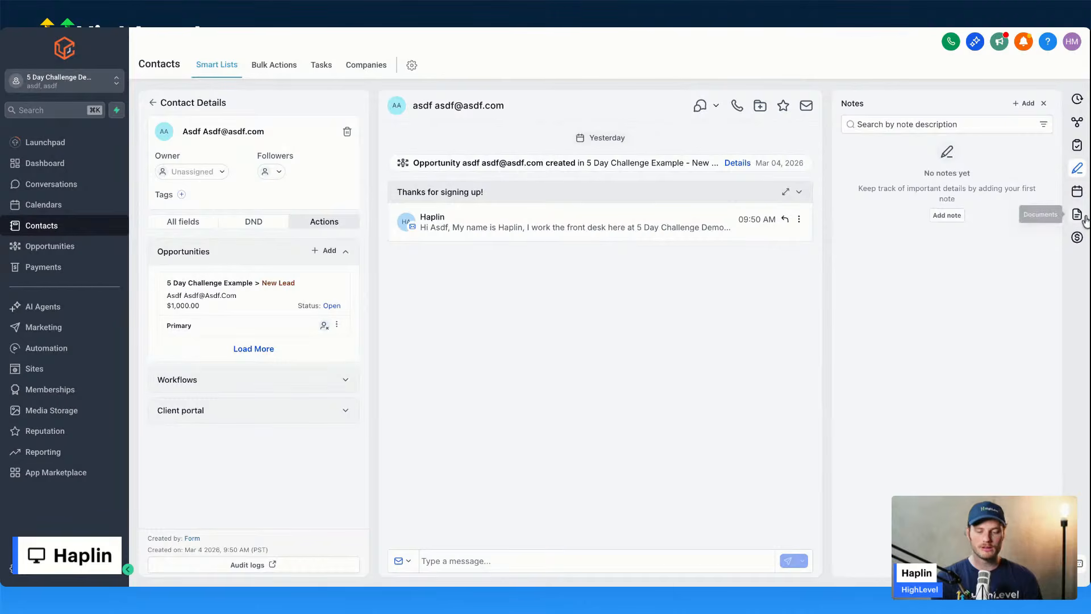
click(1077, 193)
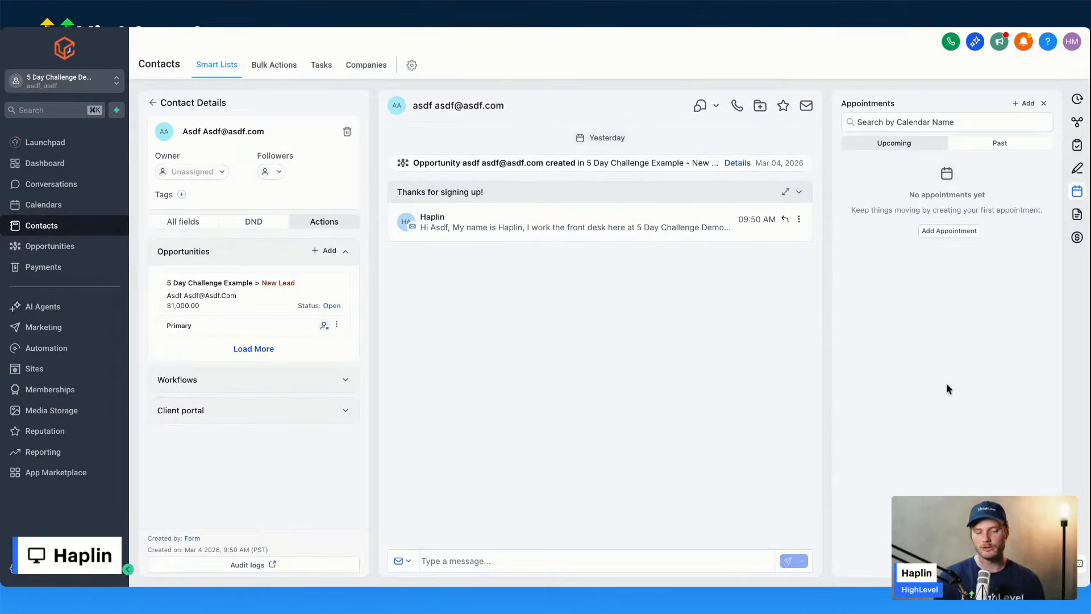
click(1078, 215)
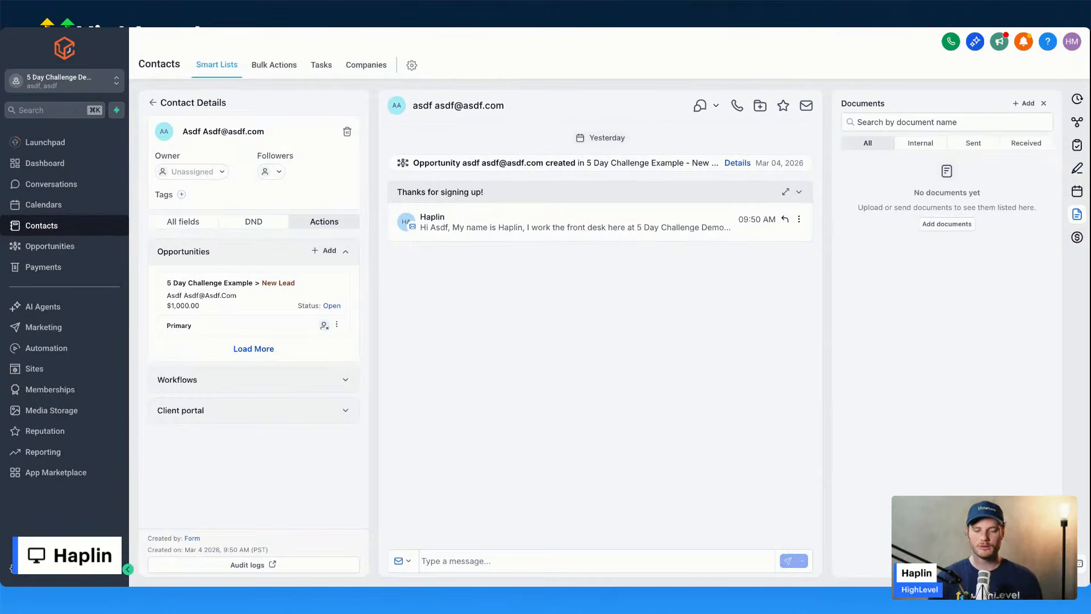
click(1077, 239)
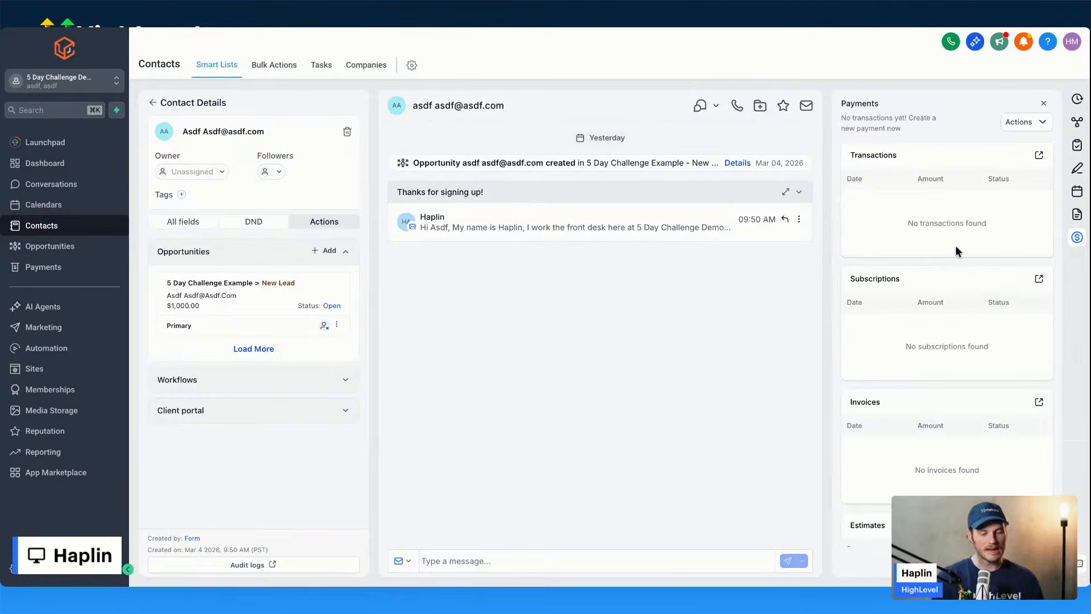
scroll(939, 407, down, 2)
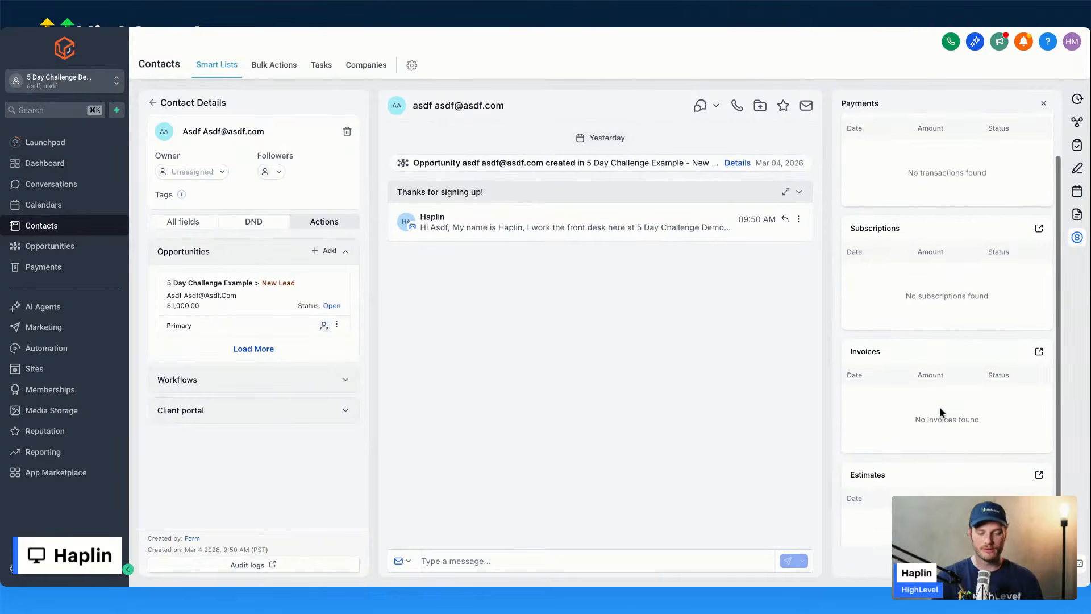
scroll(933, 434, up, 2)
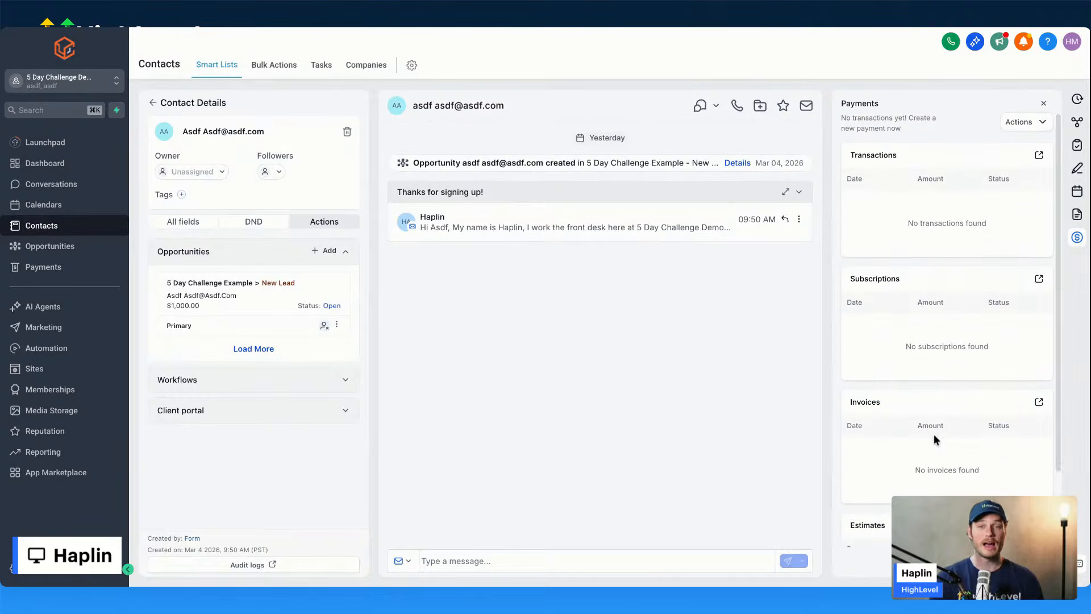
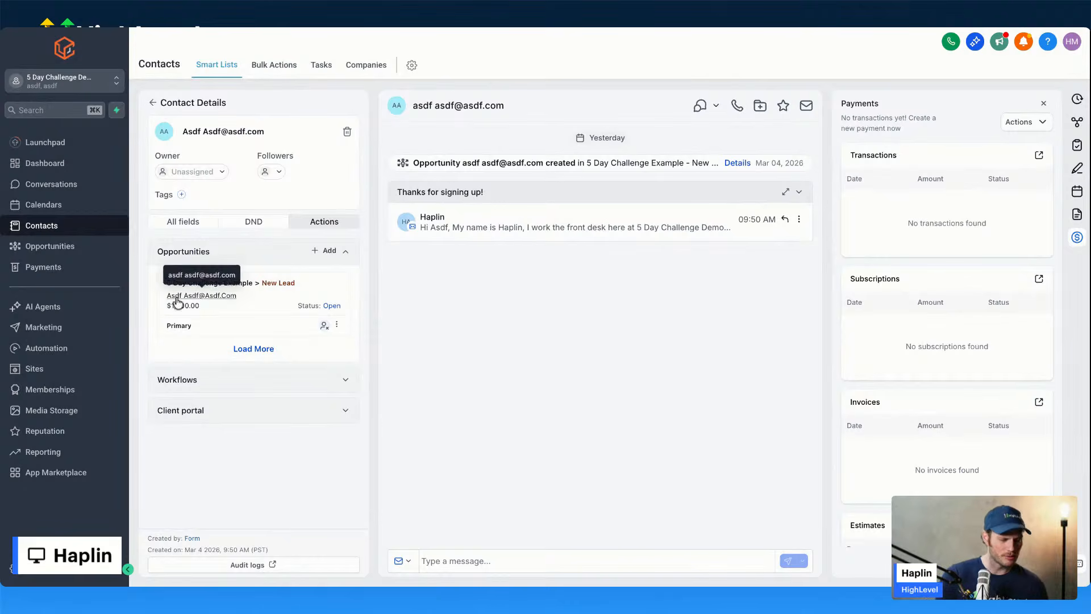
Step: Open the Integrations settings in Reputation and look through the full list of review platforms
click(50, 431)
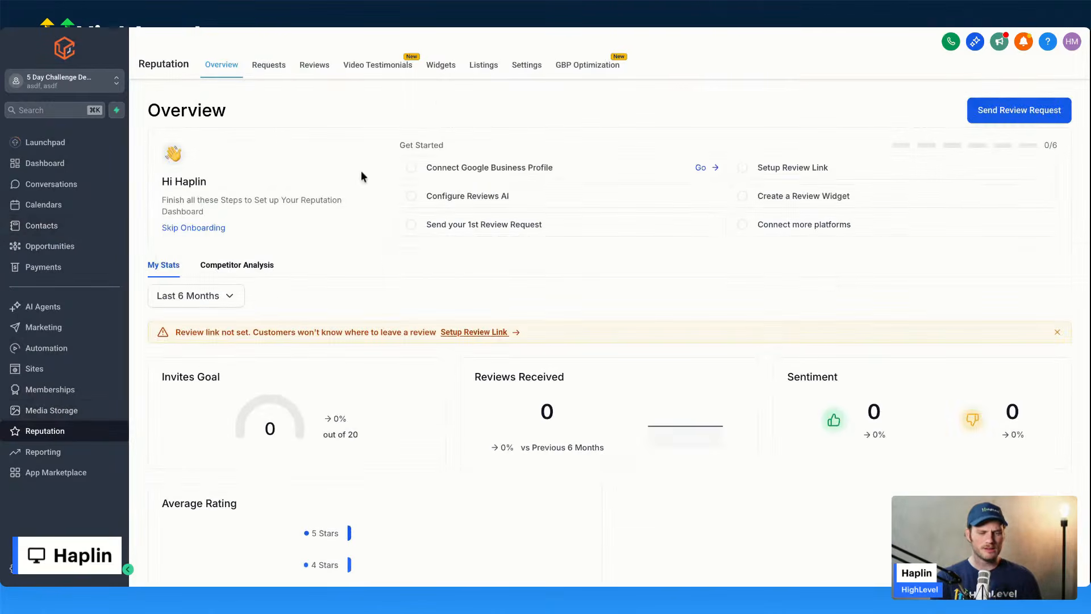
click(527, 67)
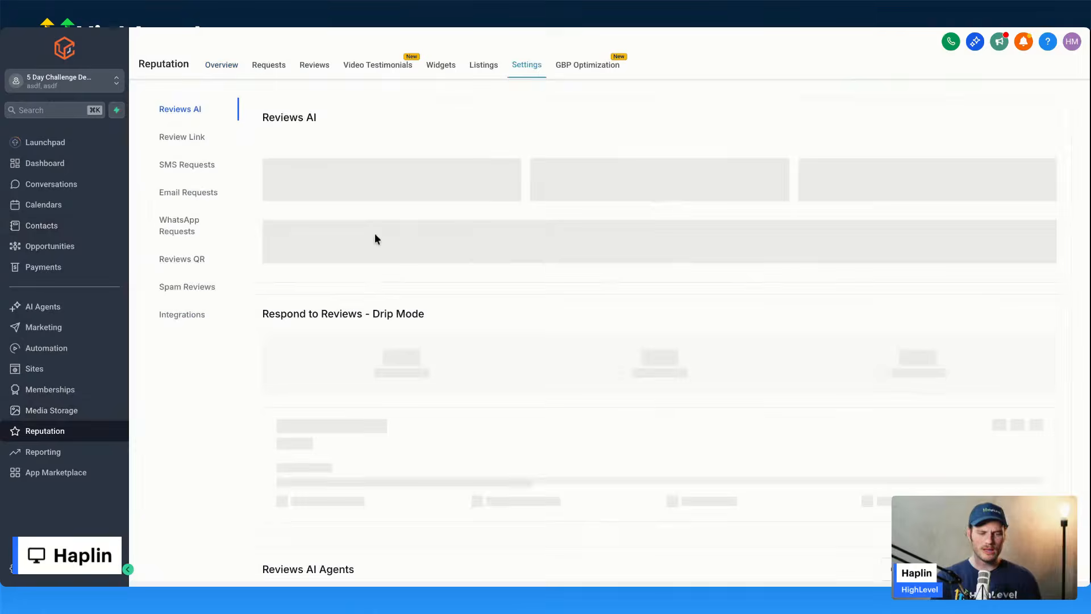
click(191, 315)
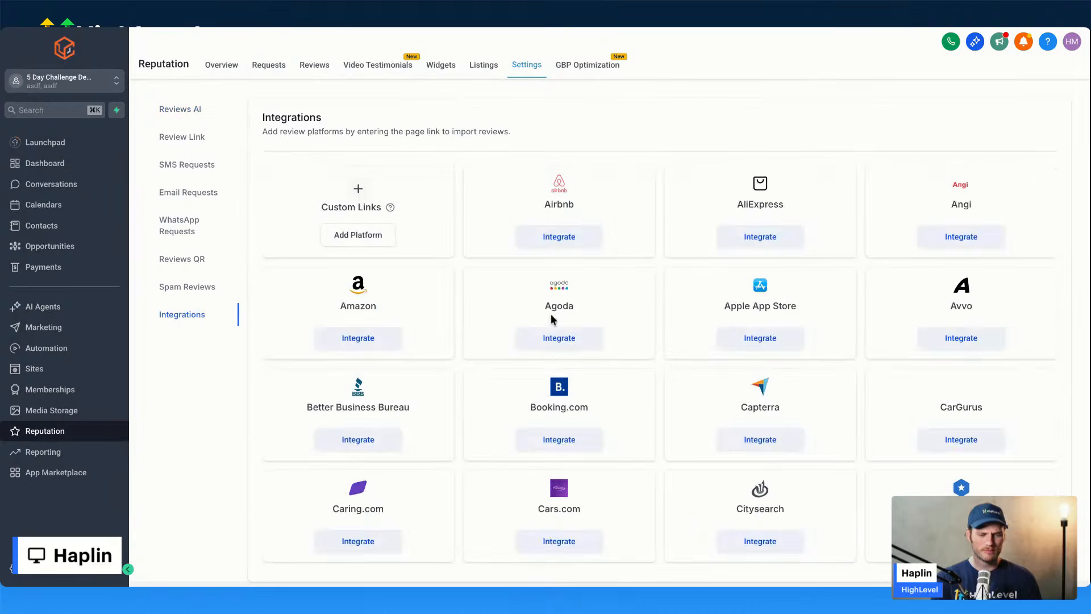
scroll(556, 318, down, 4)
scroll(556, 319, down, 10)
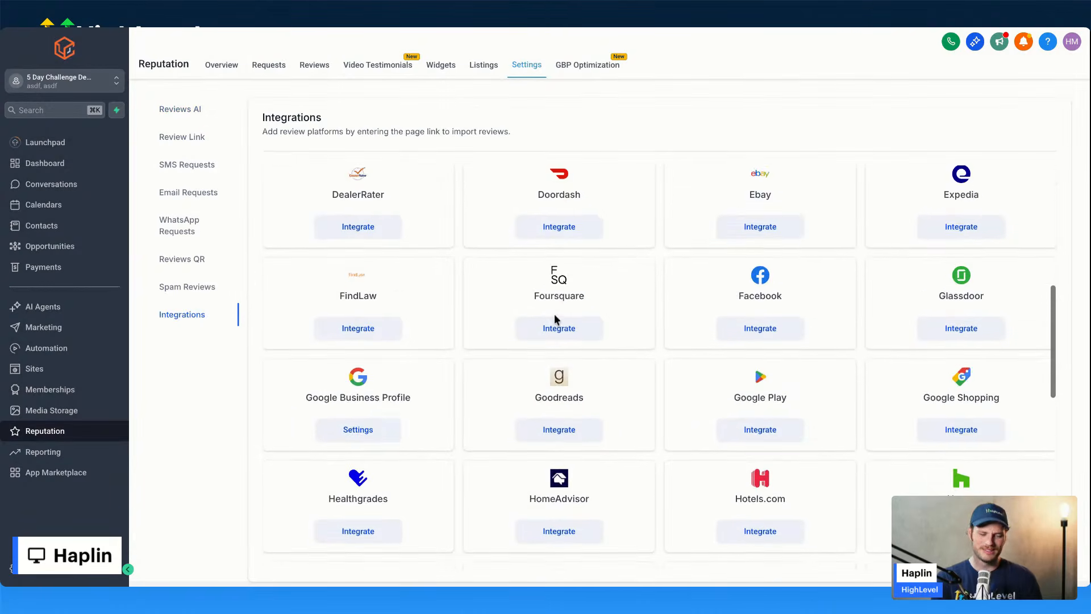
scroll(556, 319, down, 2)
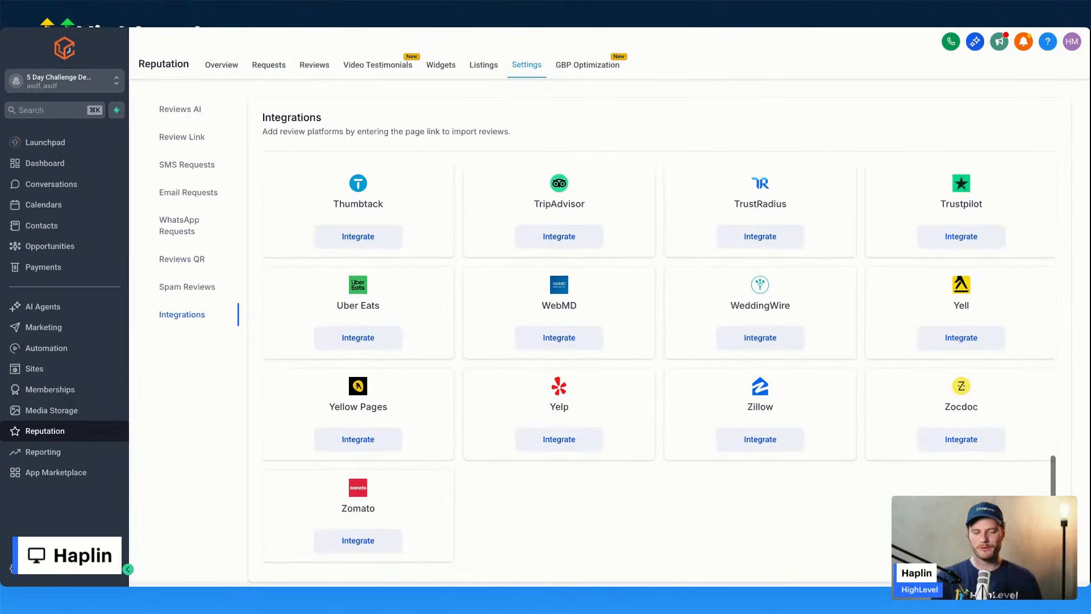
scroll(556, 319, up, 15)
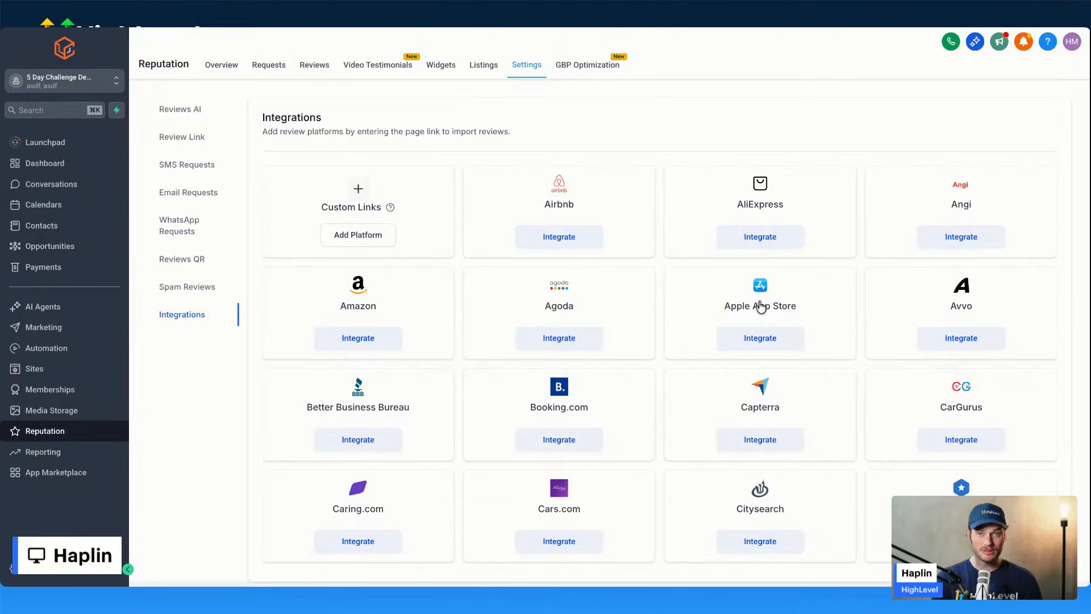
scroll(795, 334, down, 5)
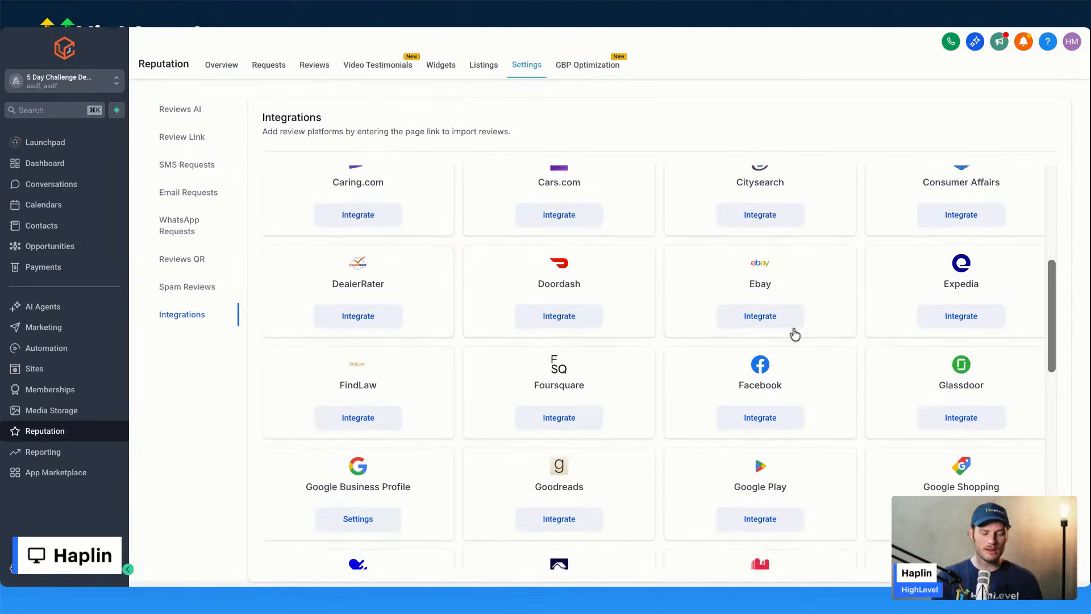
scroll(794, 334, down, 5)
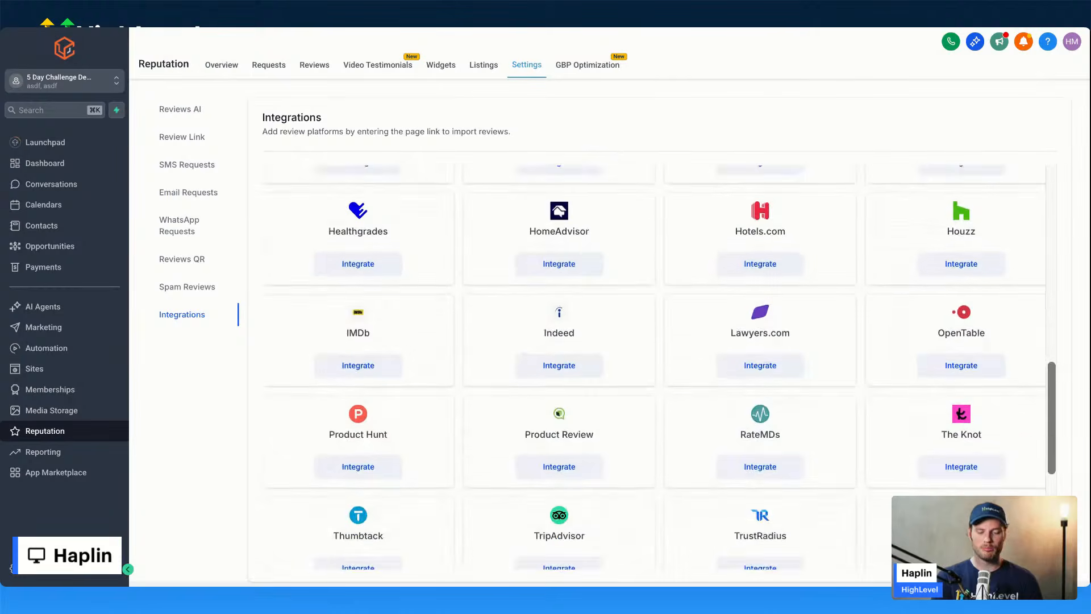
scroll(660, 364, down, 5)
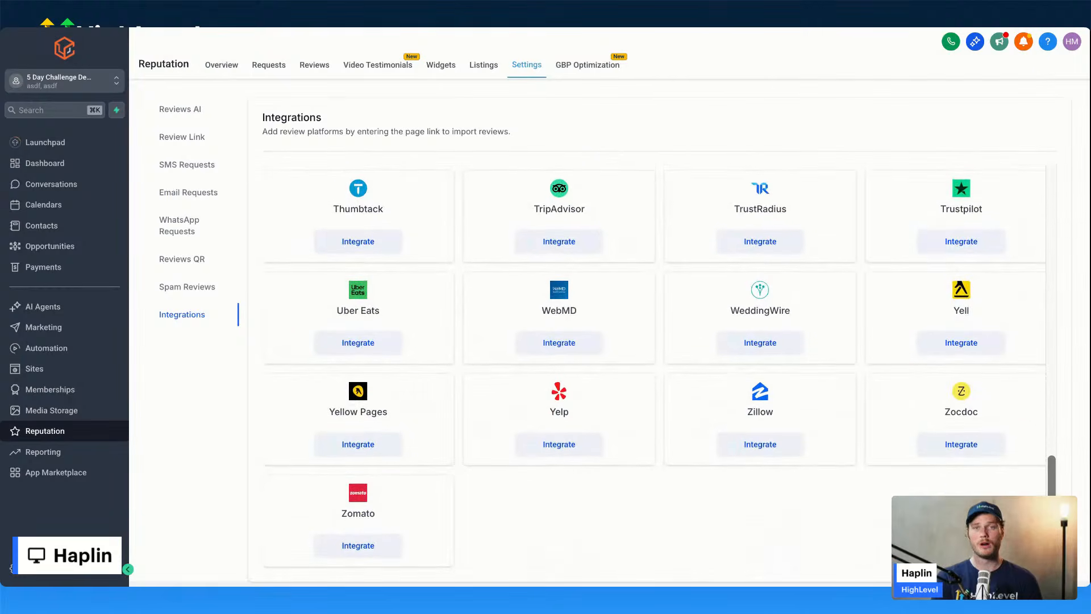
scroll(687, 346, up, 15)
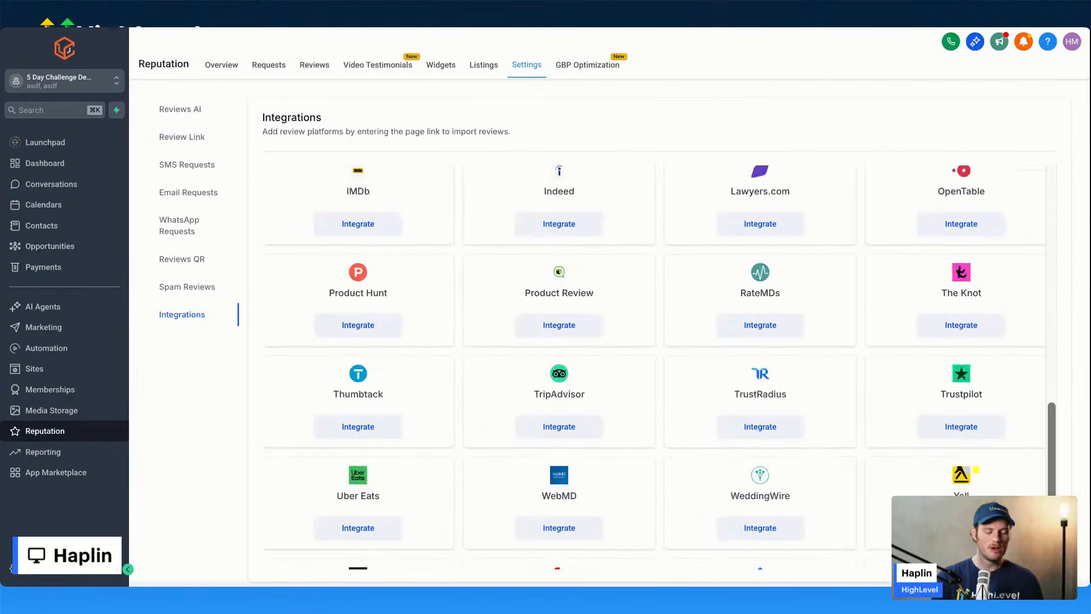
Step: Examine the Reputation settings for the review link and for WhatsApp, email and SMS review requests, finishing on the SMS ones
click(187, 141)
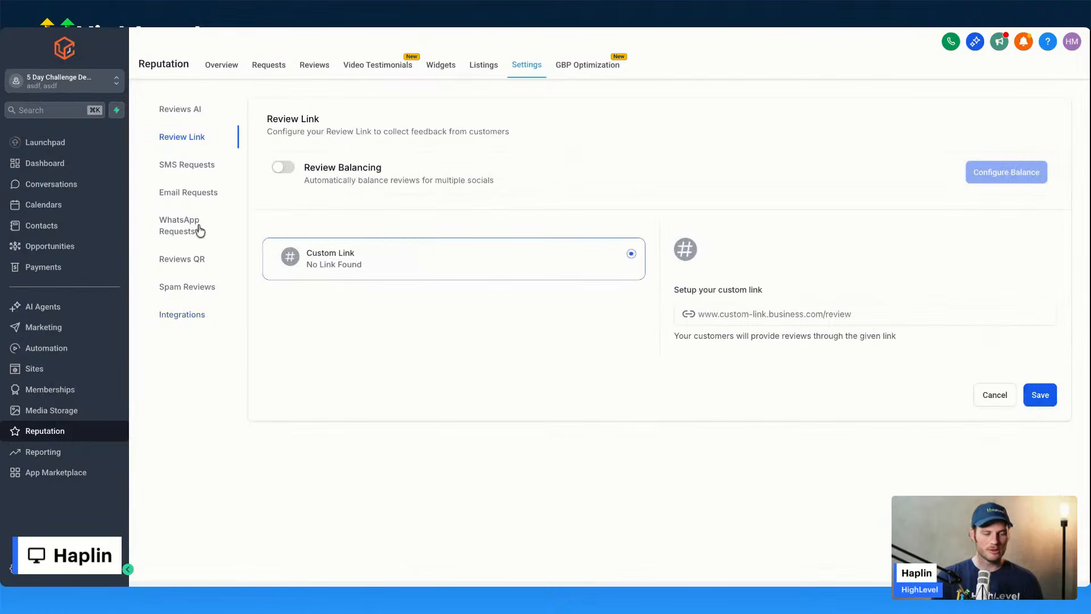
click(189, 165)
click(188, 193)
click(183, 227)
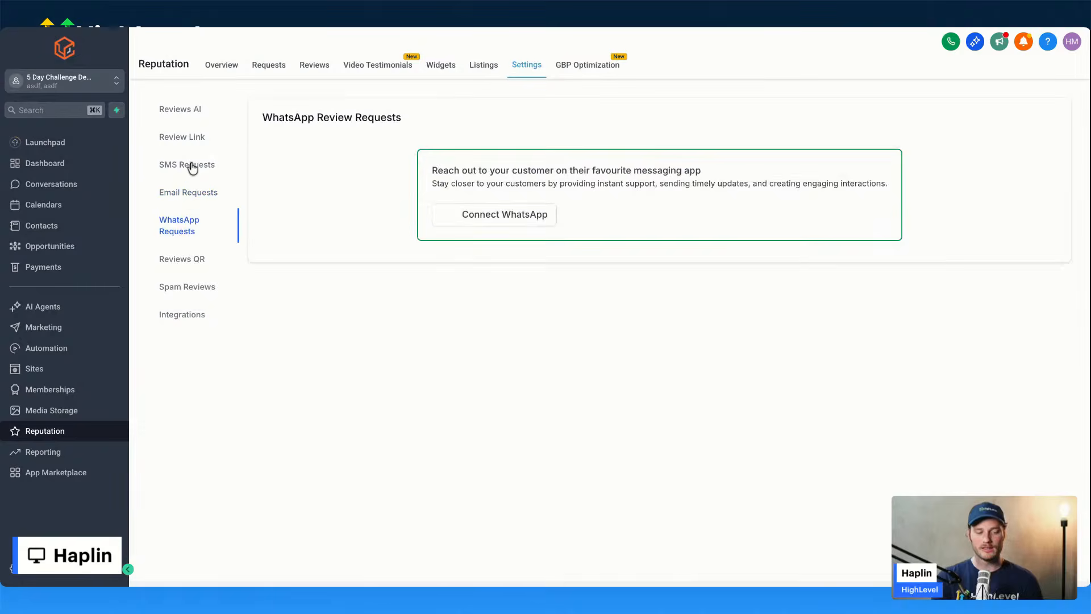
click(188, 166)
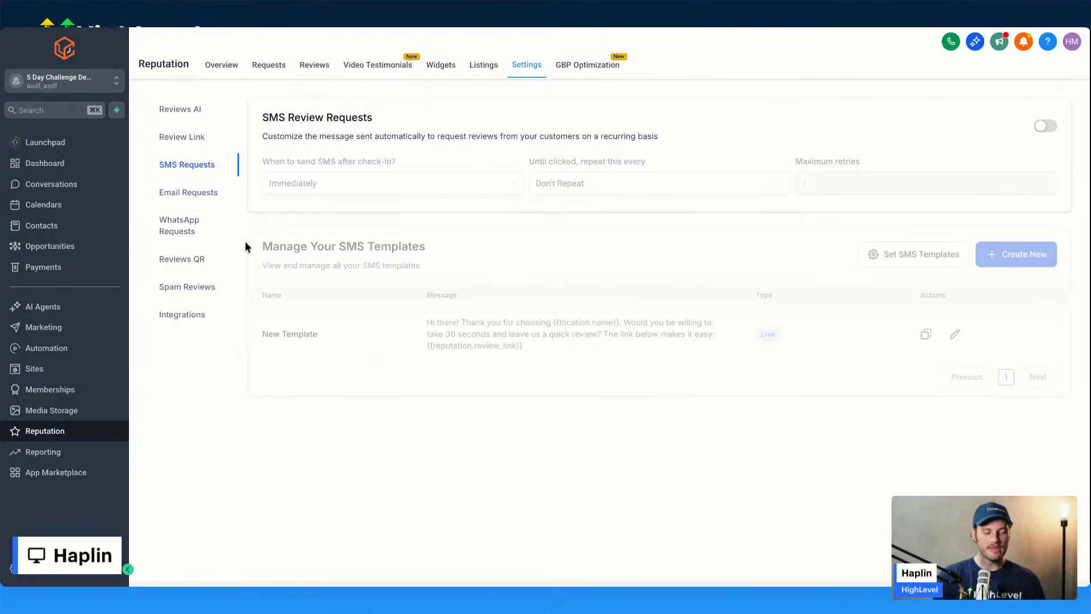
Step: Create a new automation workflow from scratch
click(64, 353)
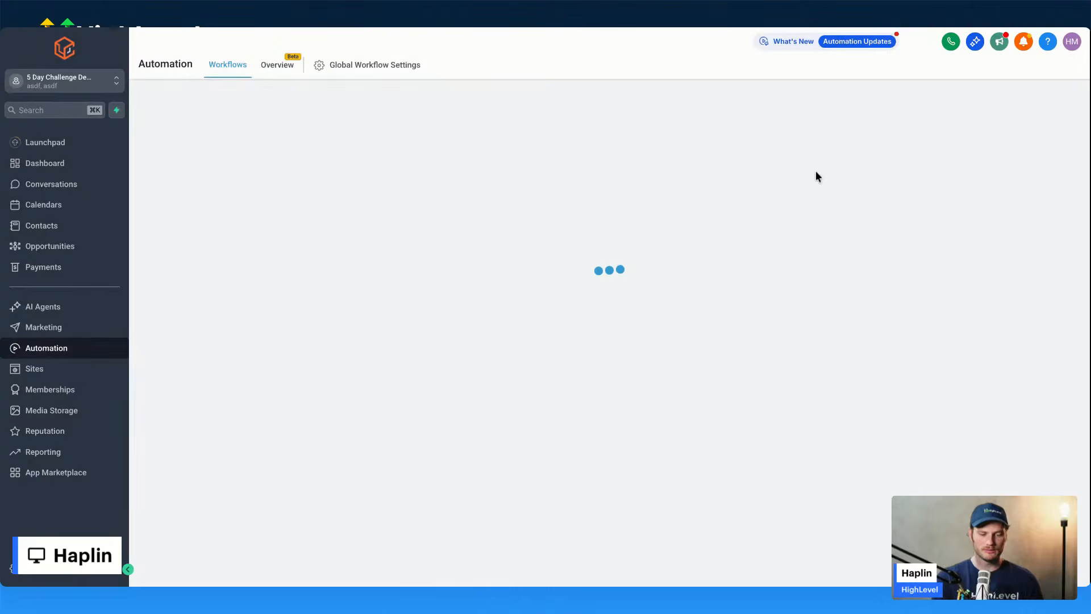
click(1006, 109)
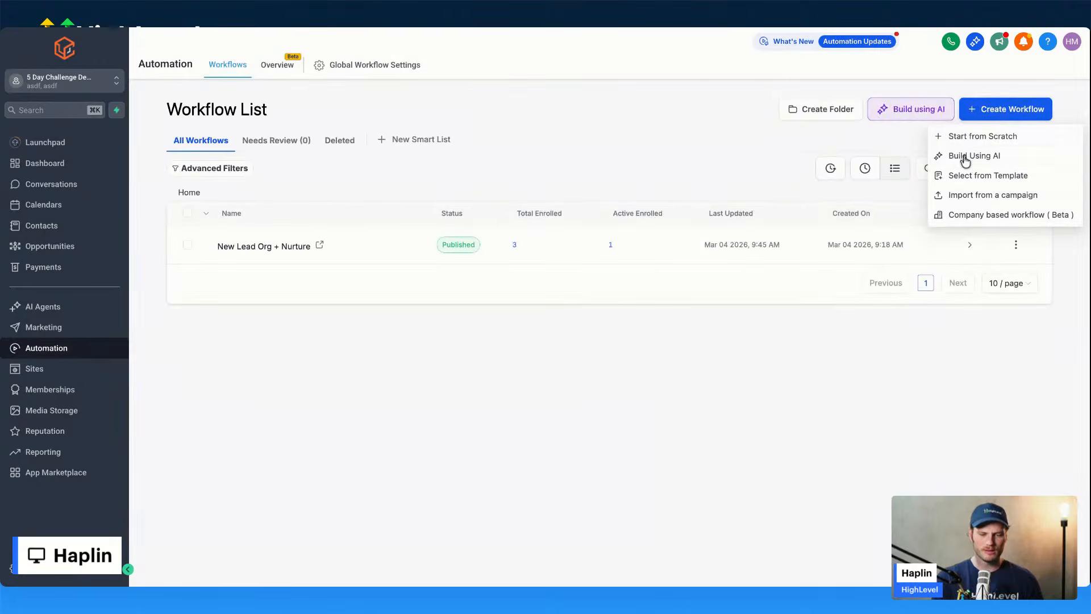
click(971, 140)
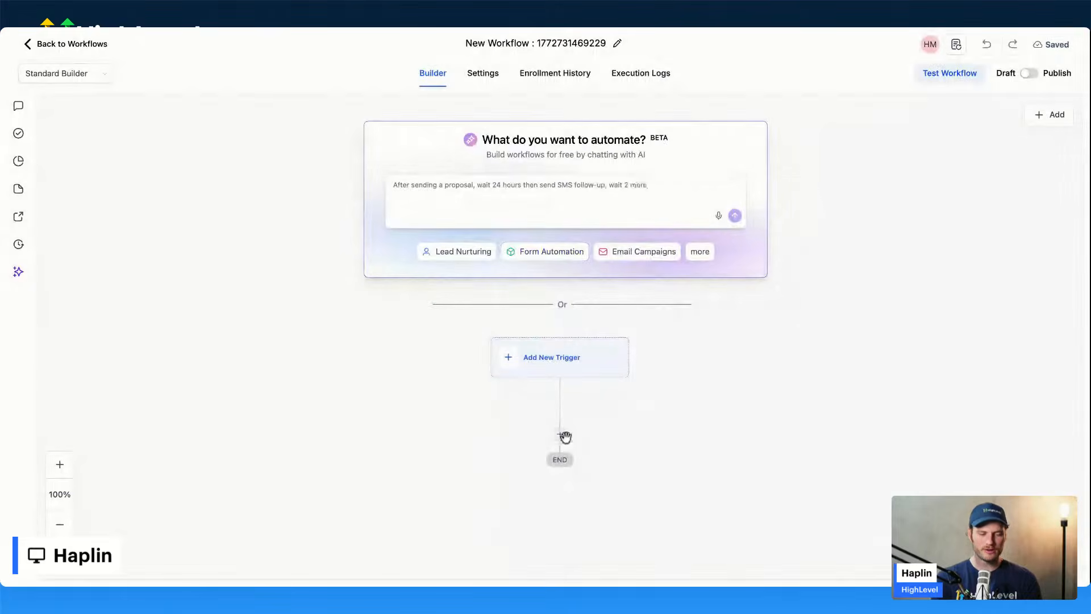
click(559, 434)
text(revie)
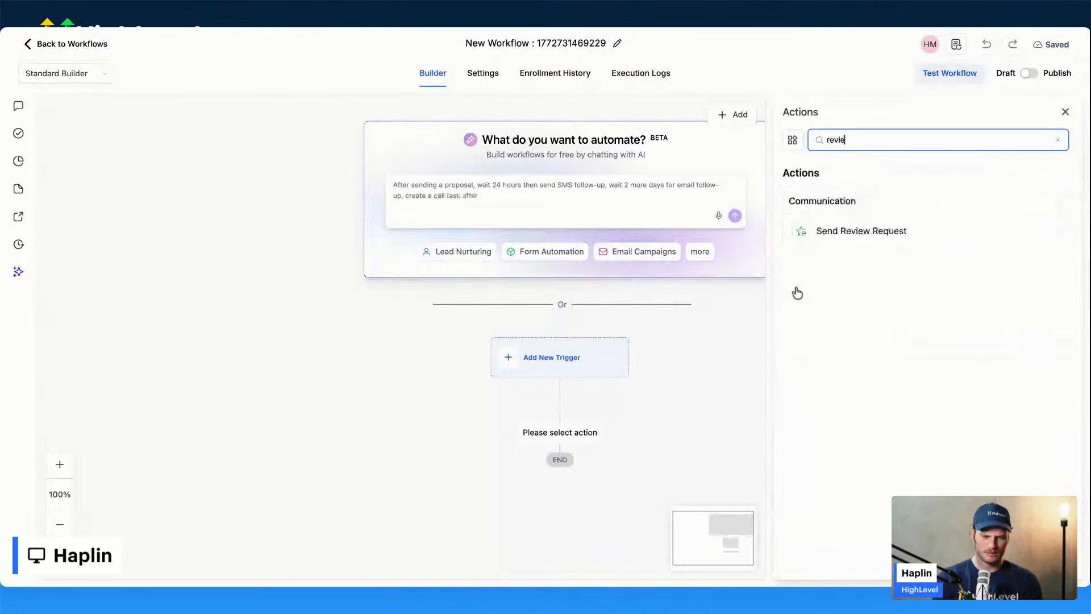
click(853, 234)
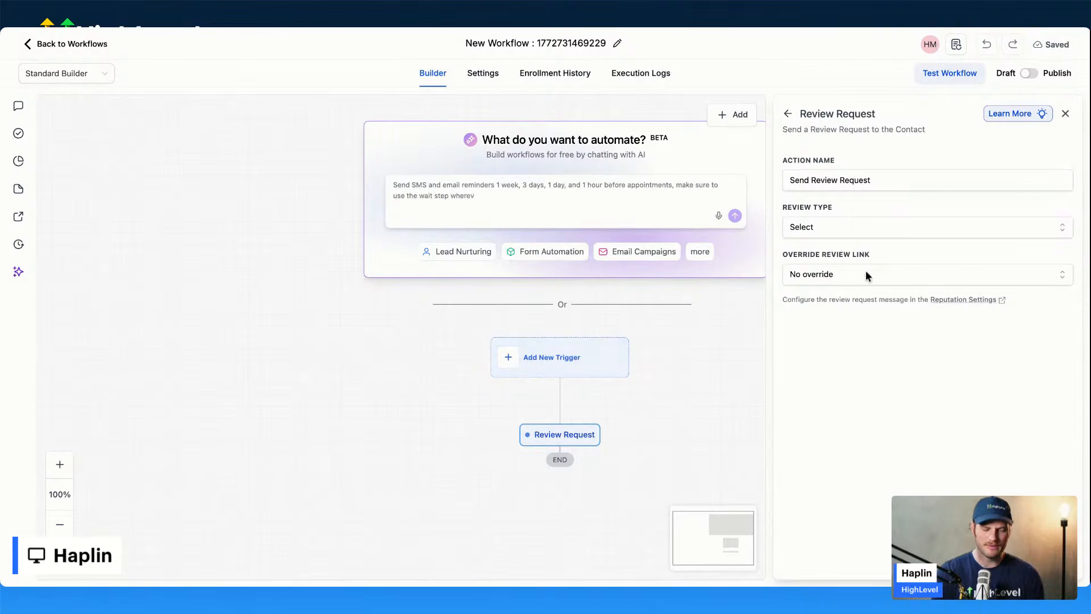
click(1066, 113)
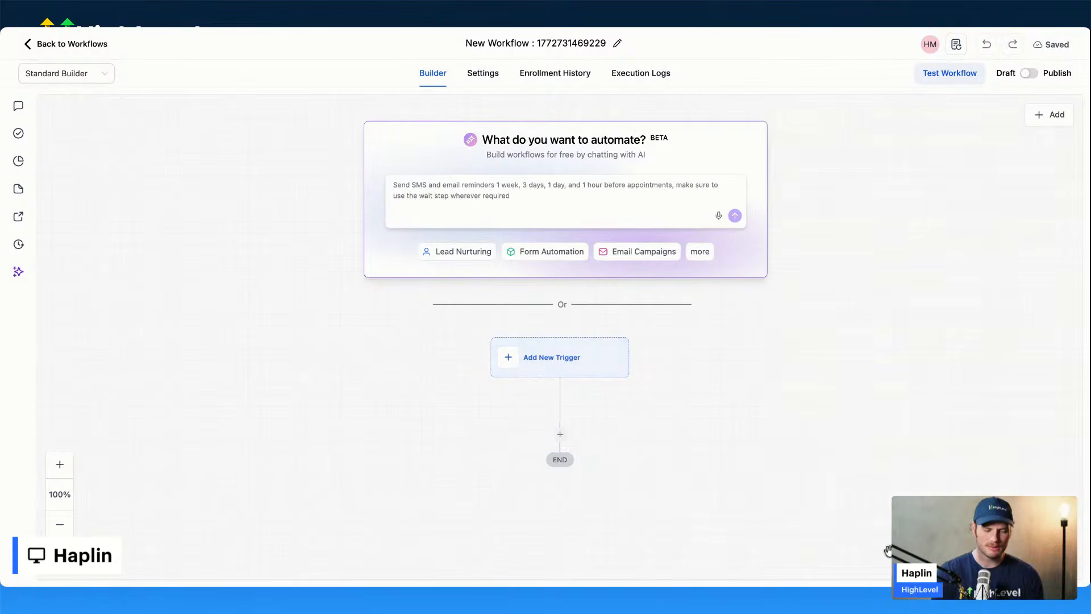
Step: Search the actions for "wait" and insert a Wait action below the workflow's trigger placeholder
click(559, 434)
text(10)
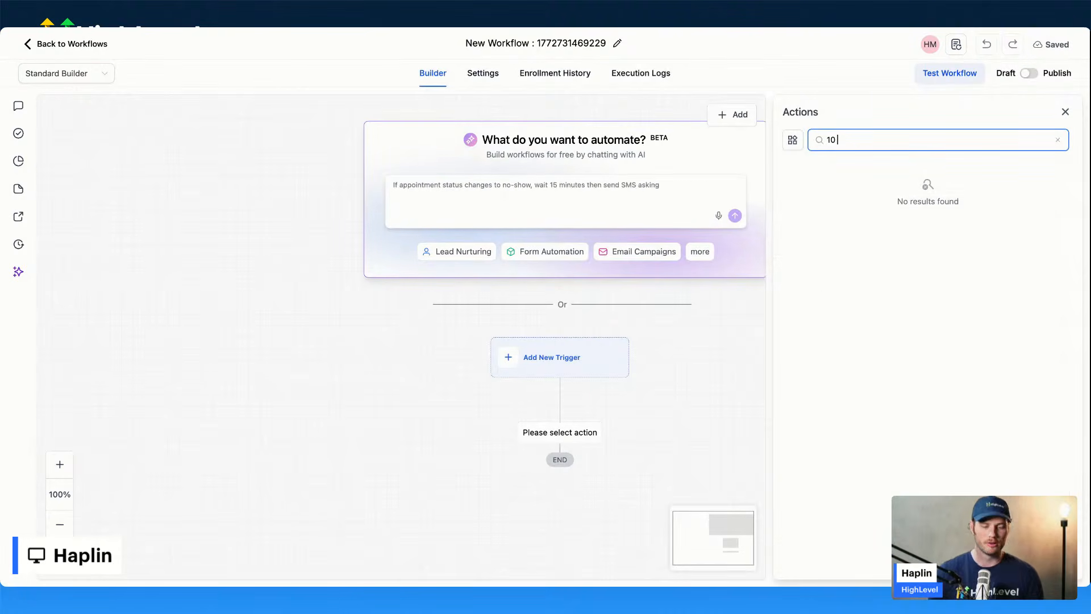
key(BackSpace)
key(BackSpace)
text(wait)
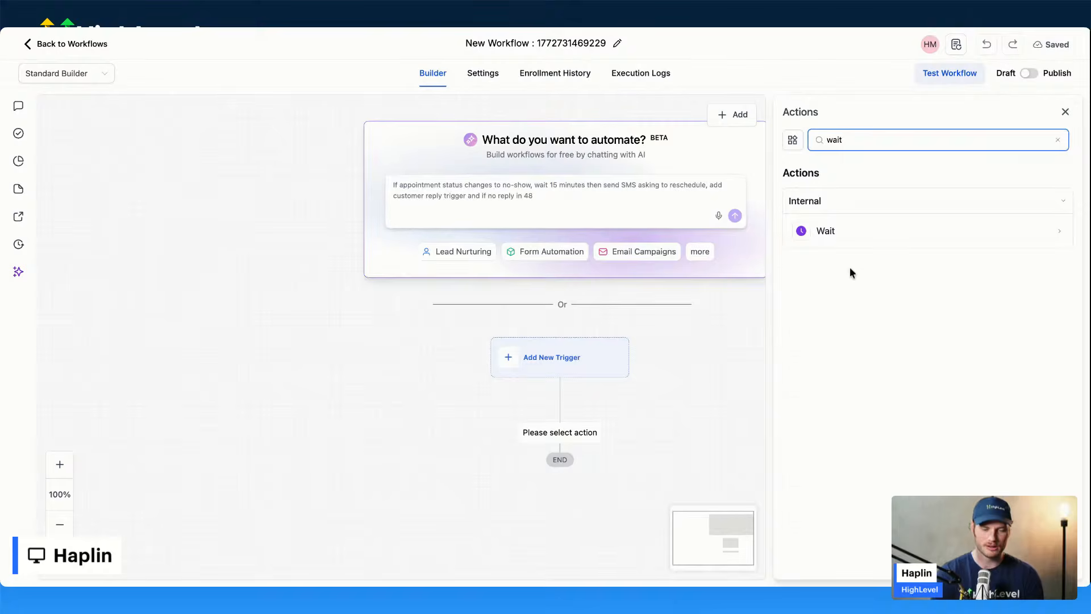
click(858, 231)
Step: Set the Wait action's time delay to 10 days and save the action
click(620, 279)
key(BackSpace)
text(10)
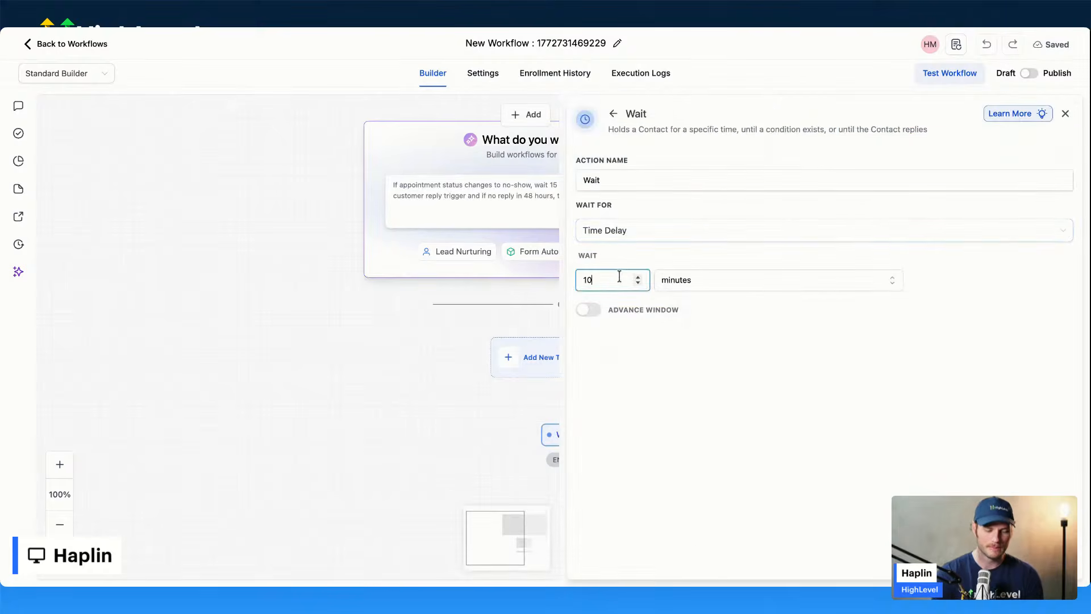
click(773, 281)
click(680, 350)
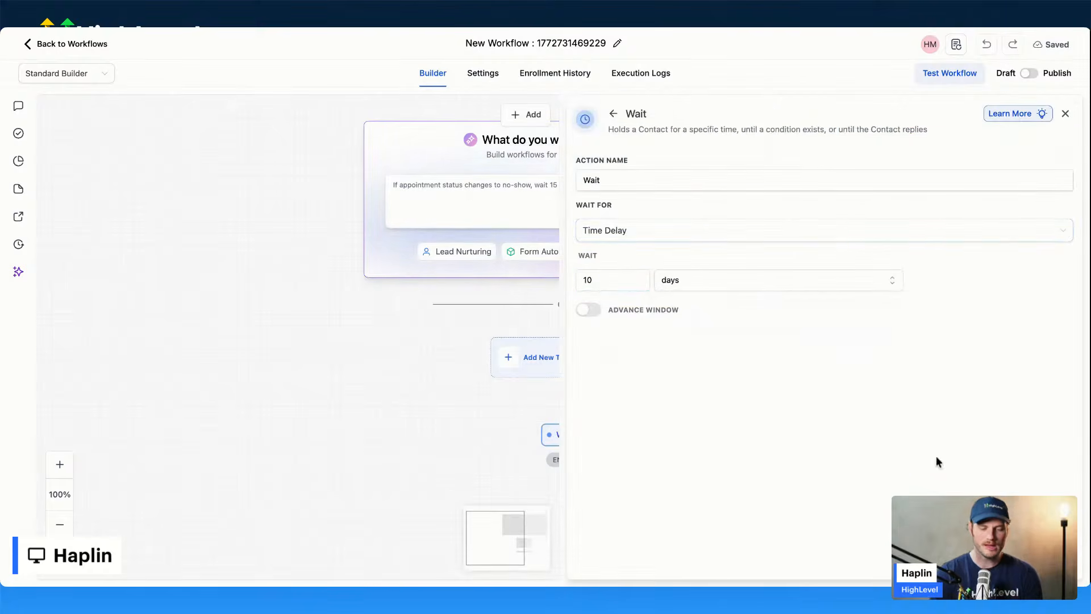
click(1039, 562)
scroll(792, 501, down, 5)
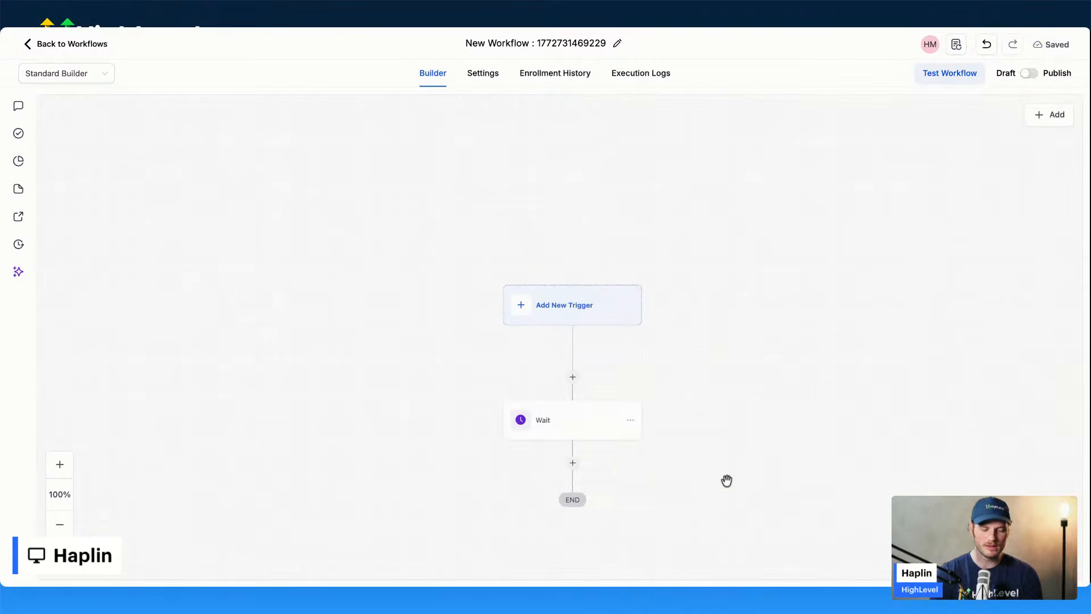
Step: Search the actions for "review" and insert a Send Review Request action directly after the Wait action
click(575, 372)
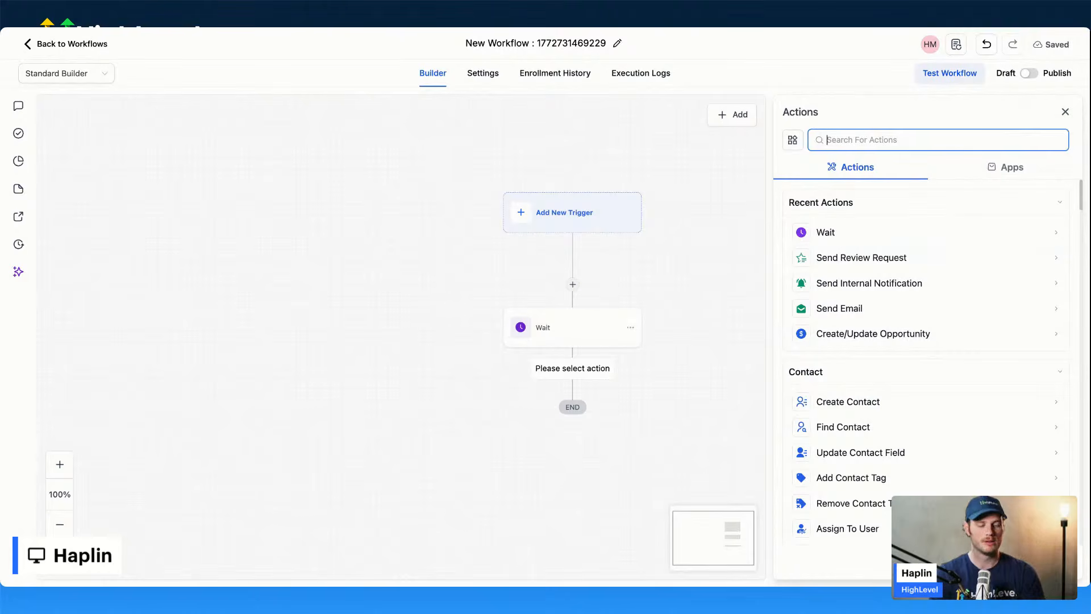
text(review)
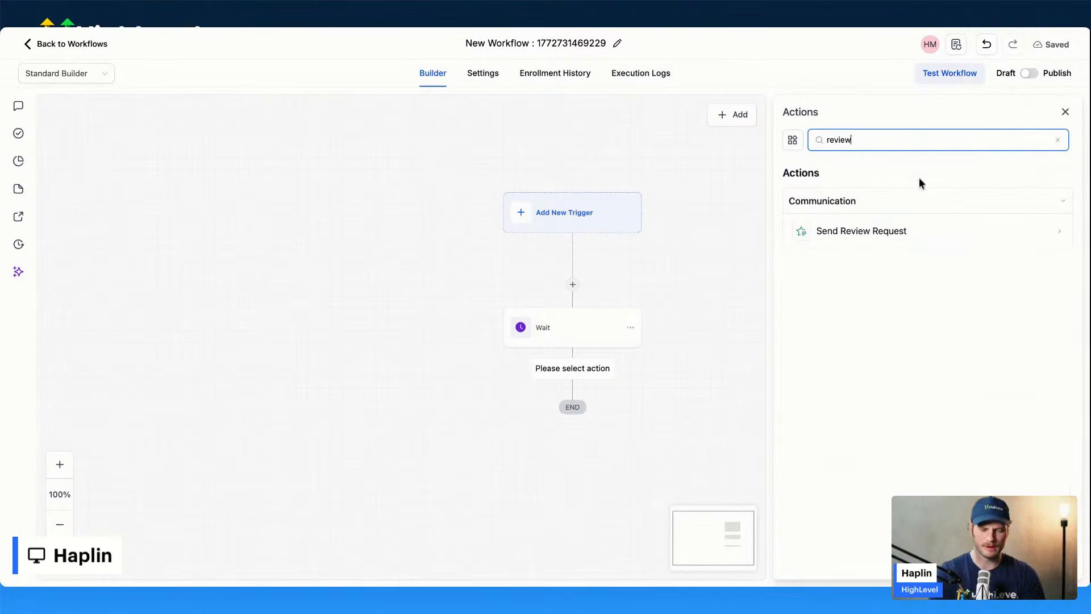
click(889, 230)
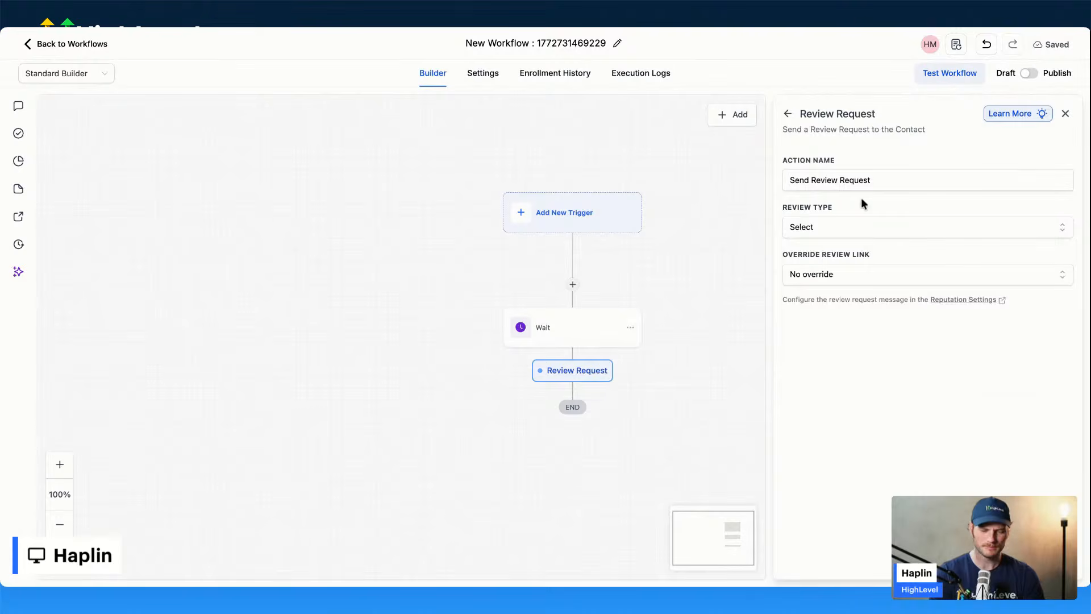
Step: Set the review request's type to SMS, keep the review link at No override, and save the action
click(835, 230)
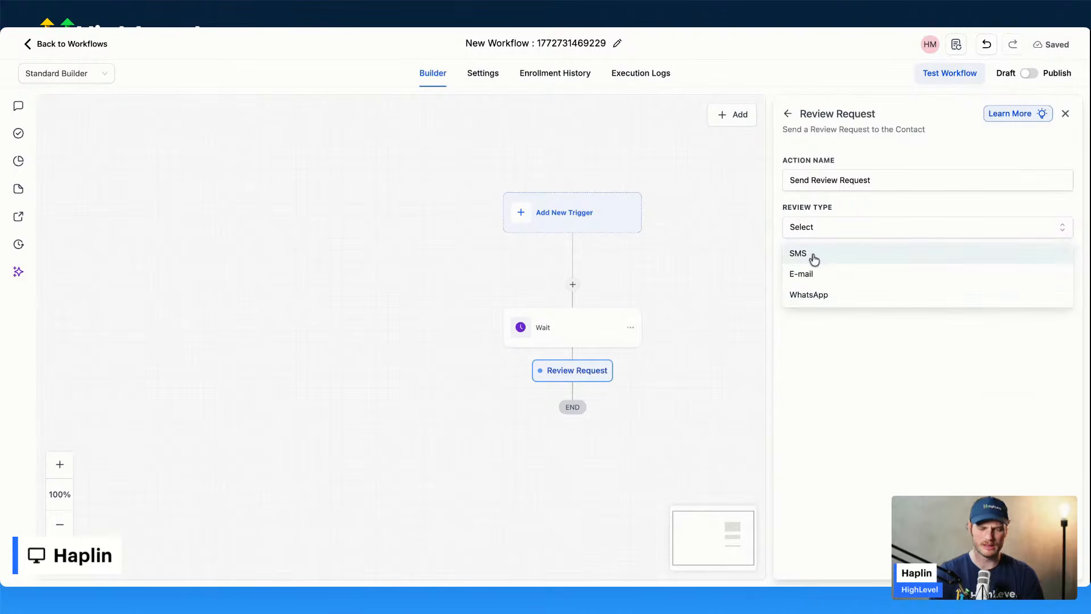
click(835, 365)
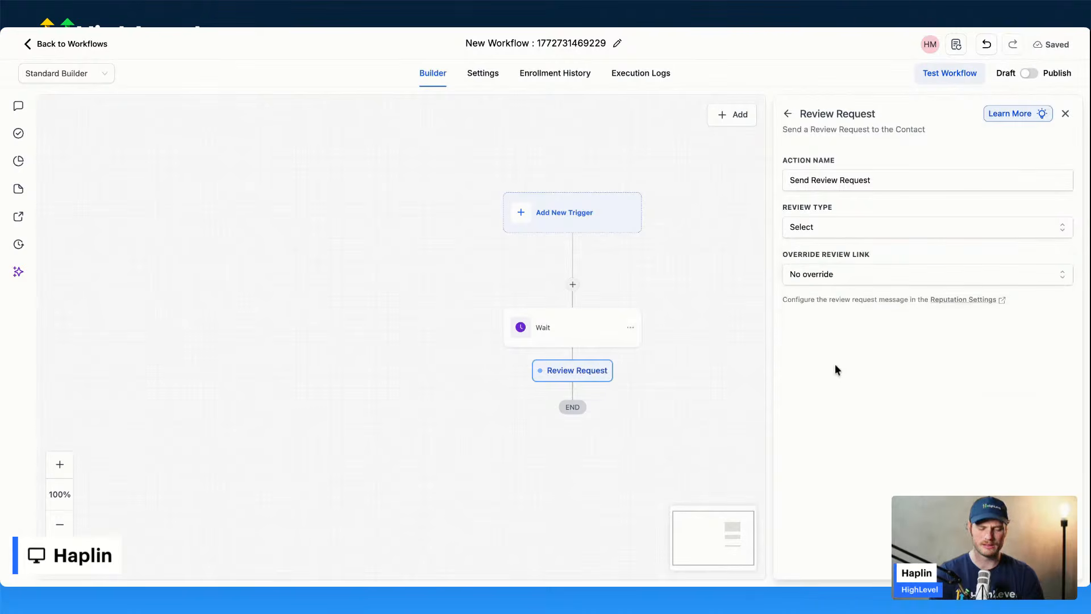
click(895, 273)
click(848, 274)
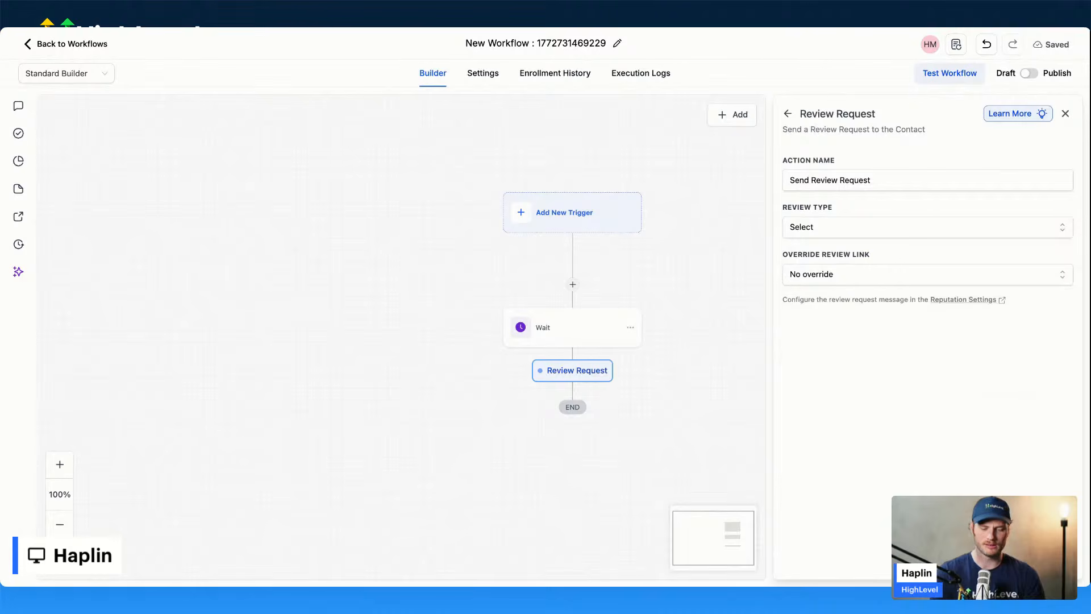
click(864, 258)
click(845, 278)
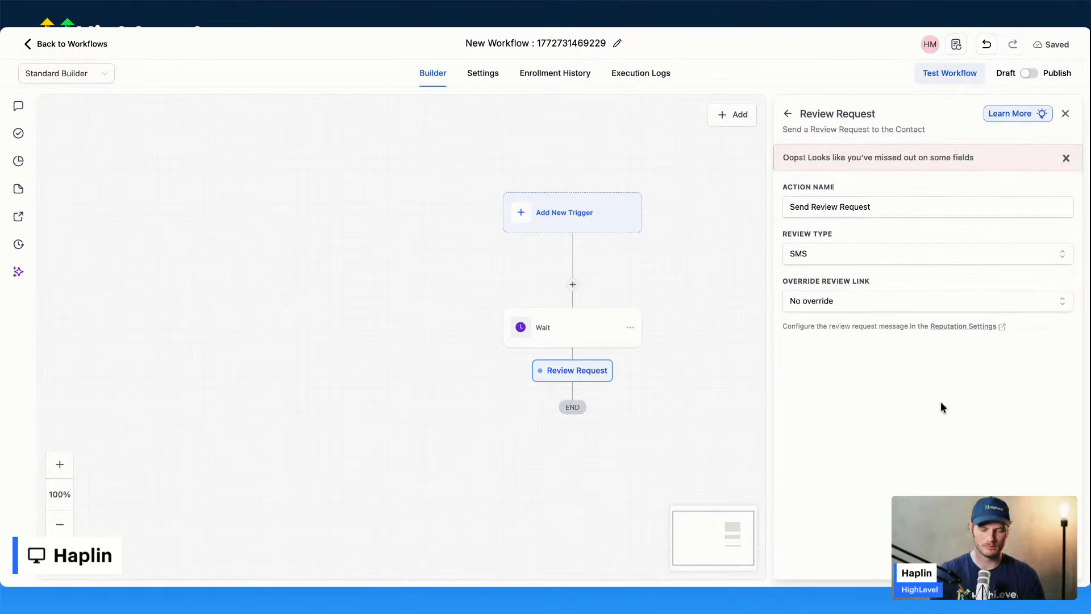
click(1041, 561)
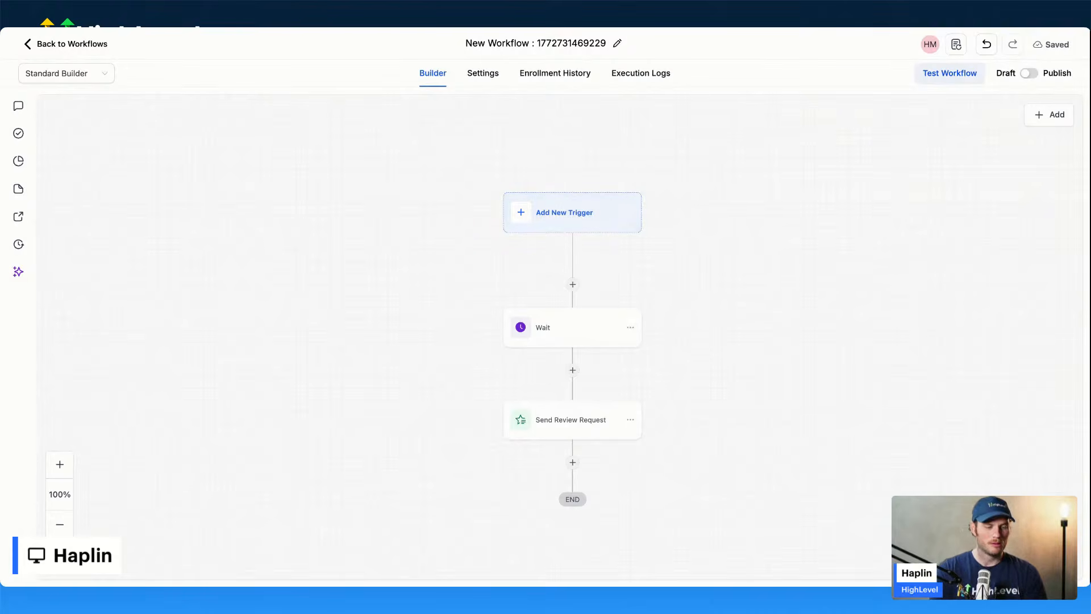
Step: Leave the workflow builder and view the Video Testimonials overview in the Reputation area
click(74, 44)
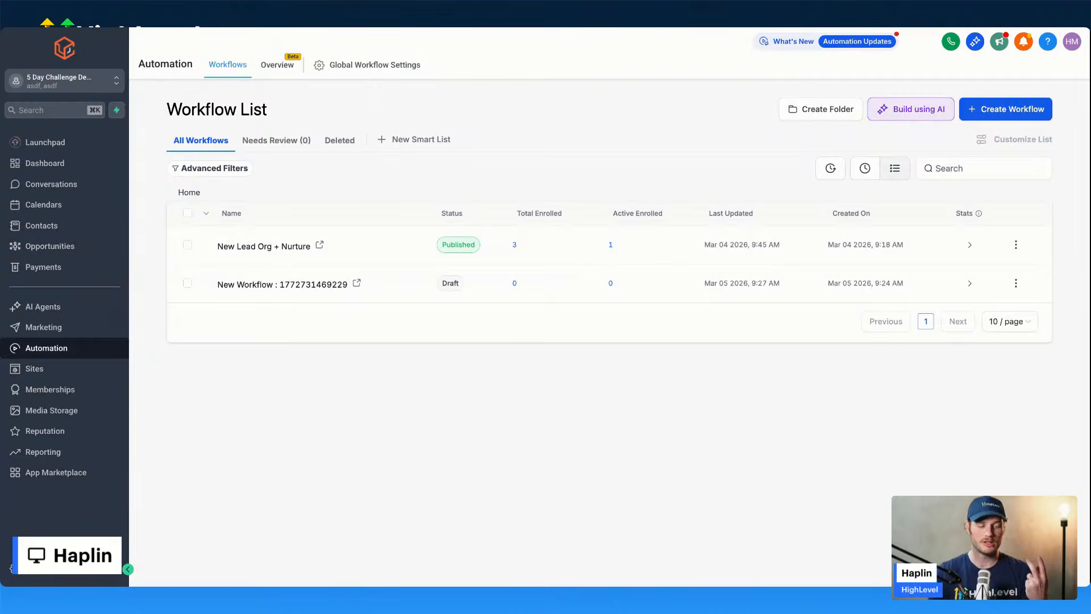
click(50, 433)
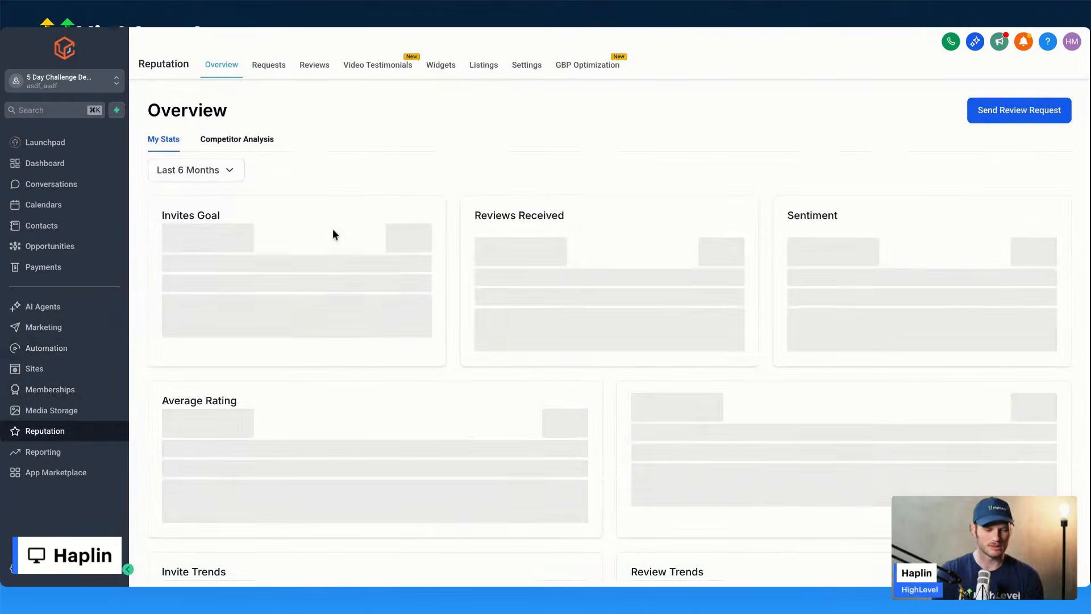
click(395, 73)
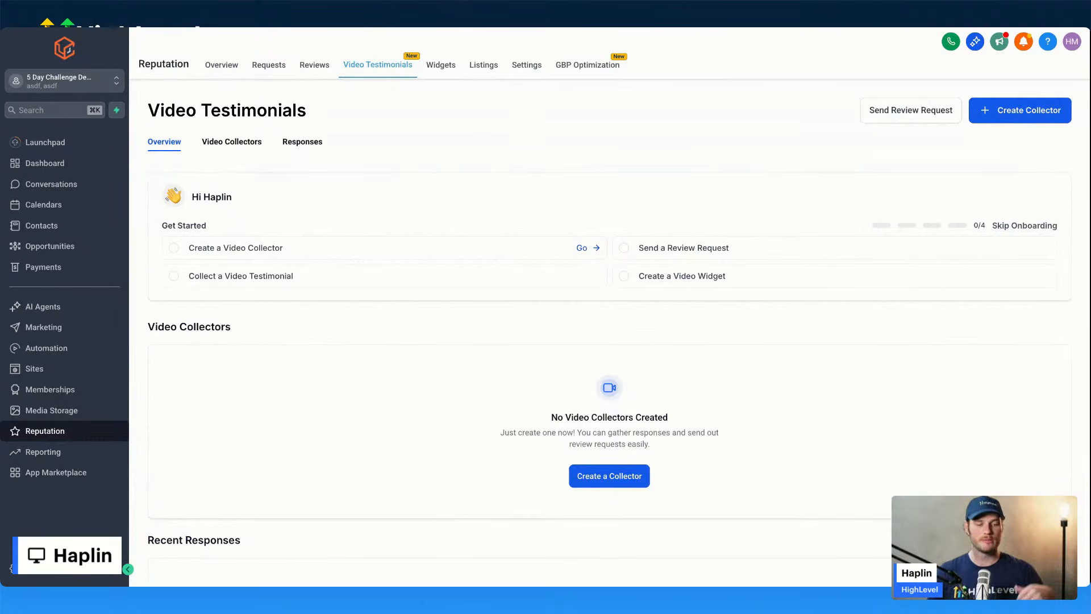
Step: Open a new review widget in the Reputation area and look at its Review Type options
click(442, 73)
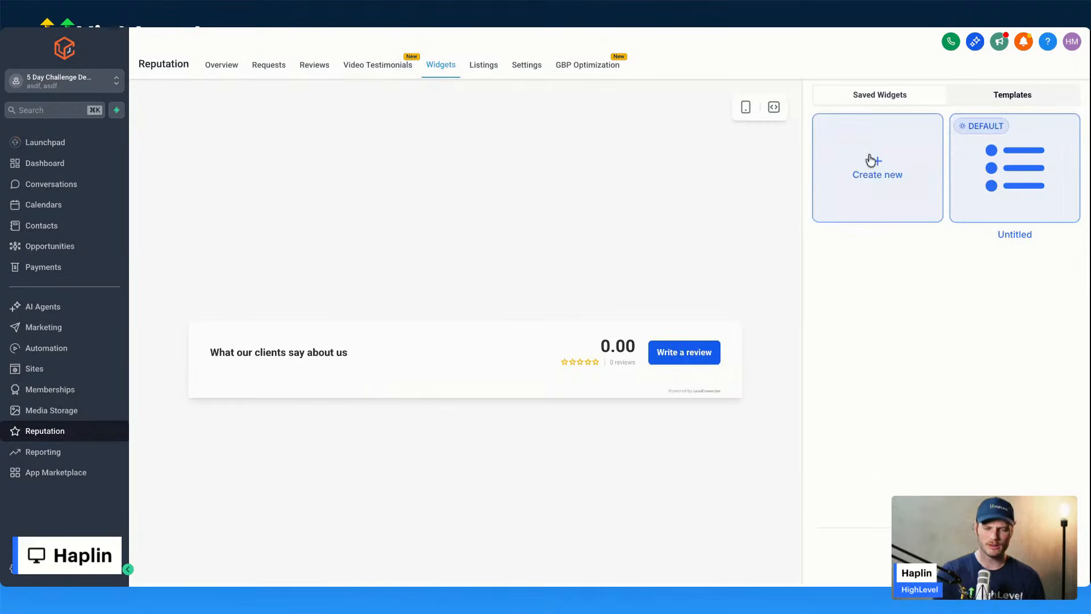
click(869, 161)
click(880, 150)
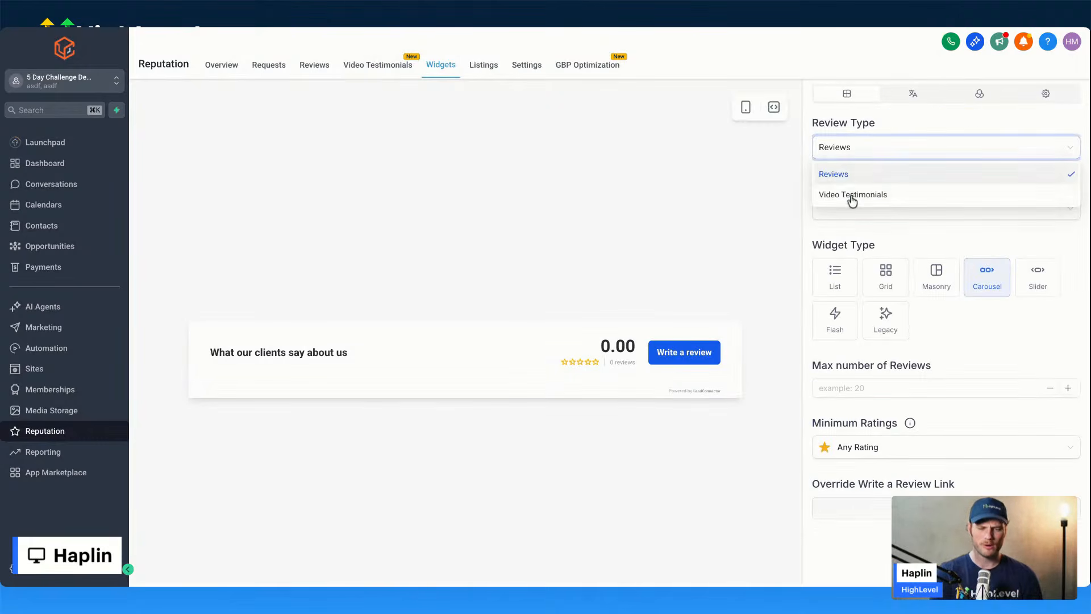
click(879, 151)
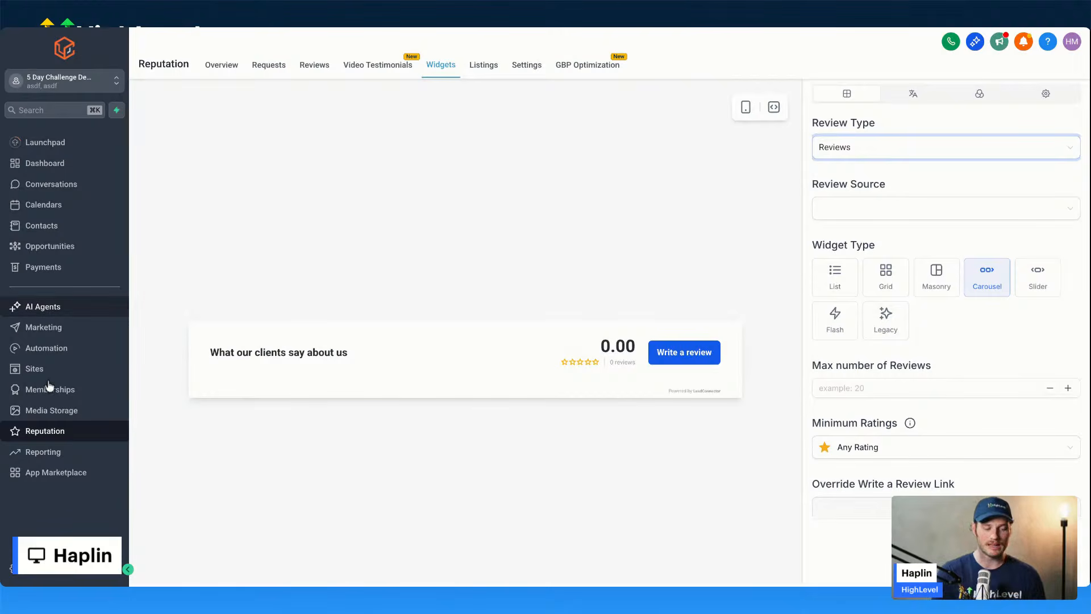
Step: Reopen the draft workflow, search the actions for "sms" and insert a Send SMS action after Send Review Request
click(58, 349)
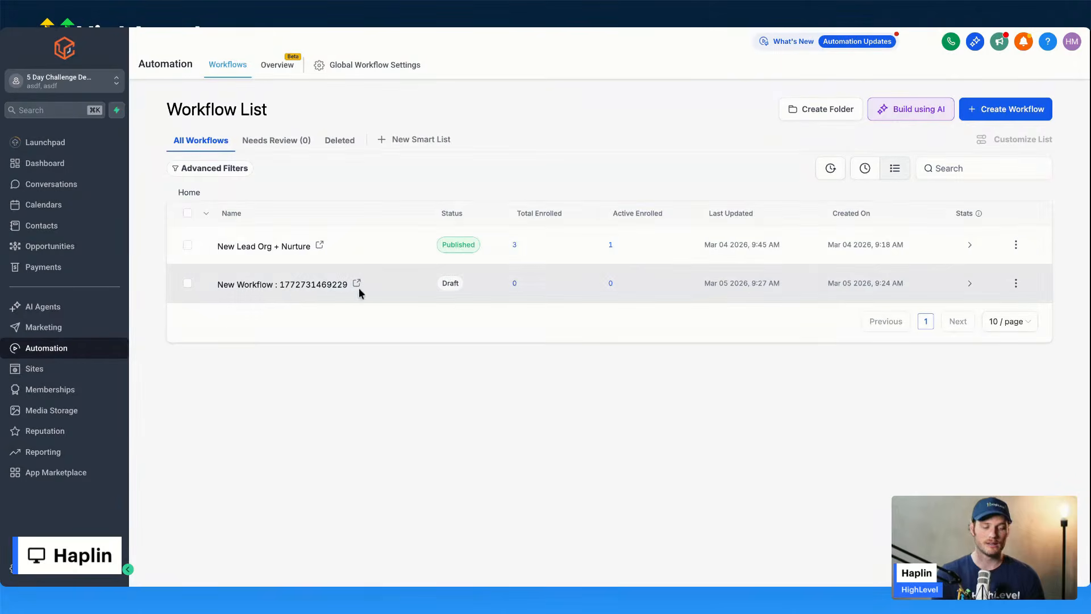
click(287, 285)
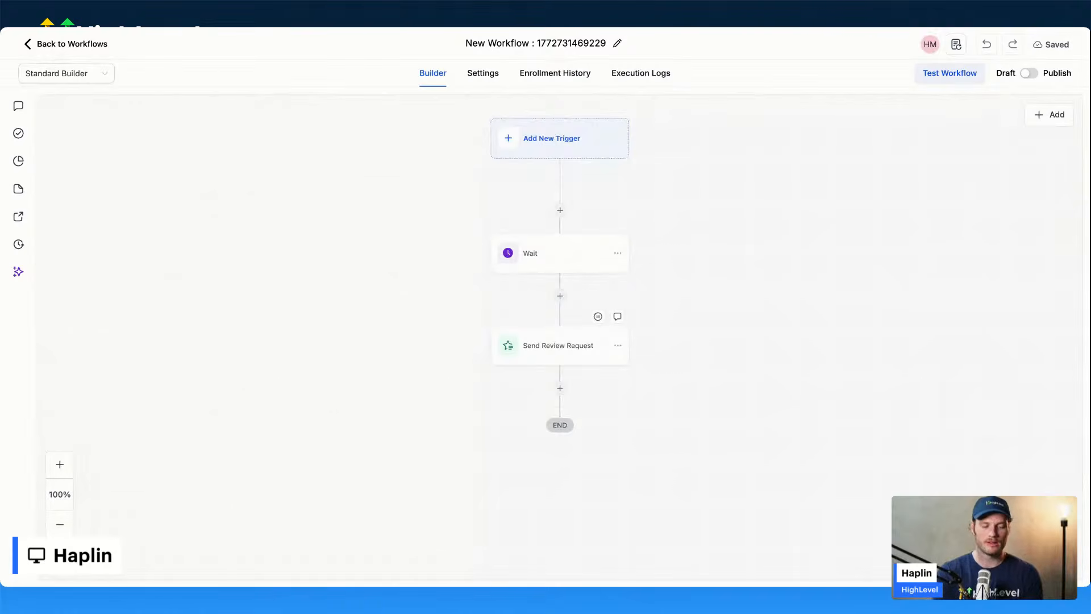
click(566, 389)
text(sms)
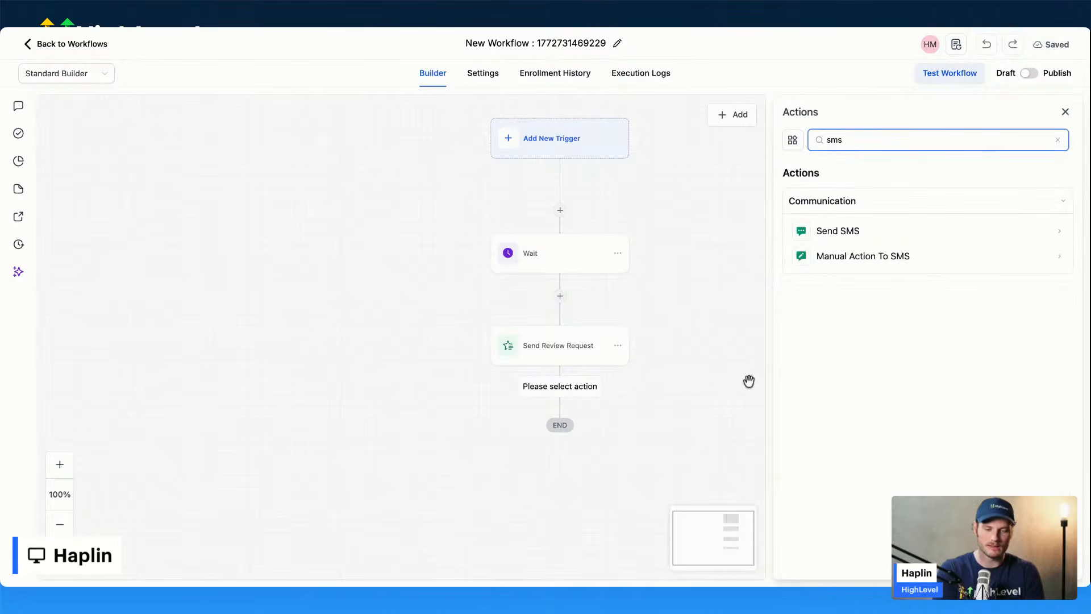
click(872, 232)
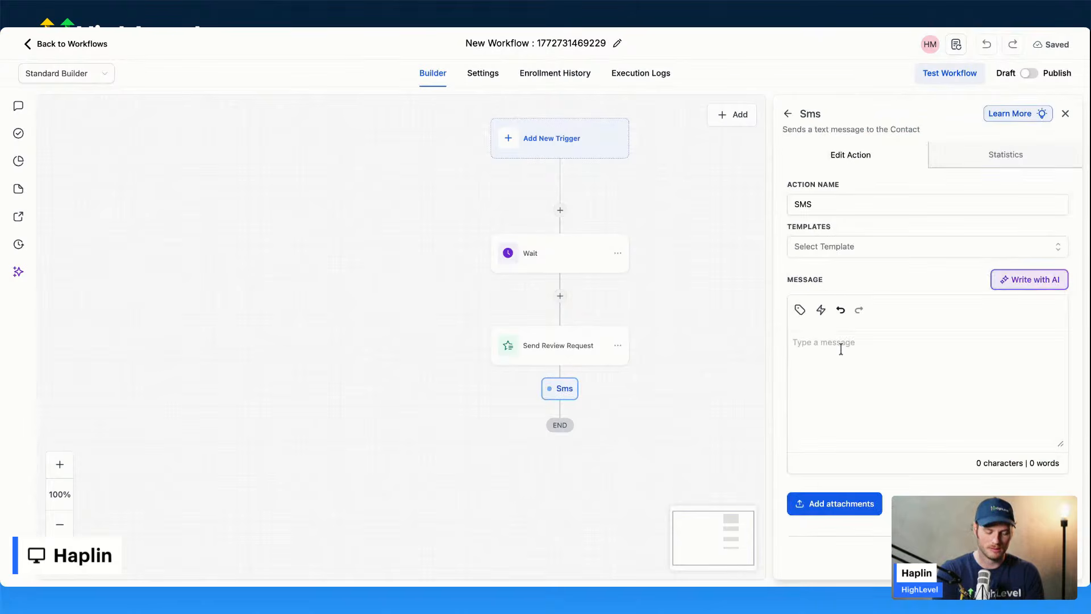
Step: Begin the SMS message with "Hey" followed by the contact's first name custom value and a comma
click(841, 348)
text(Hey)
click(800, 311)
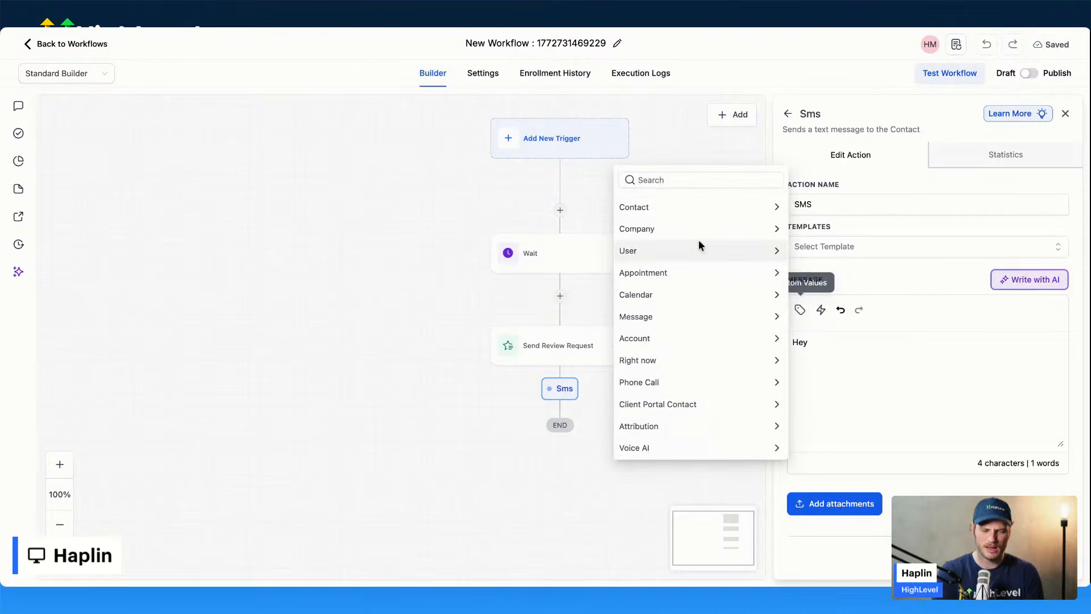
click(683, 211)
click(653, 248)
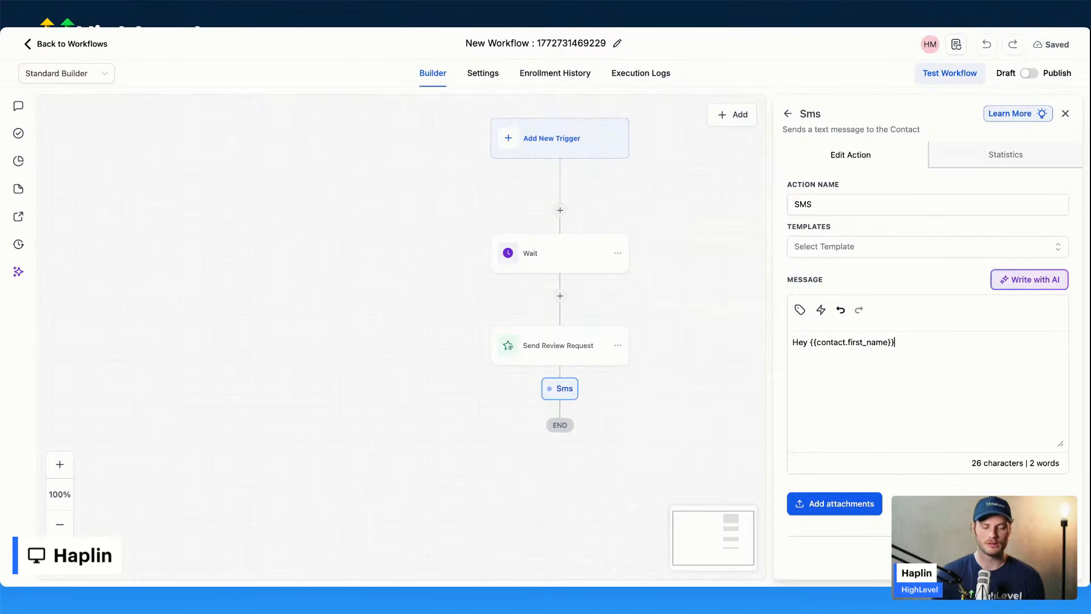
text(,)
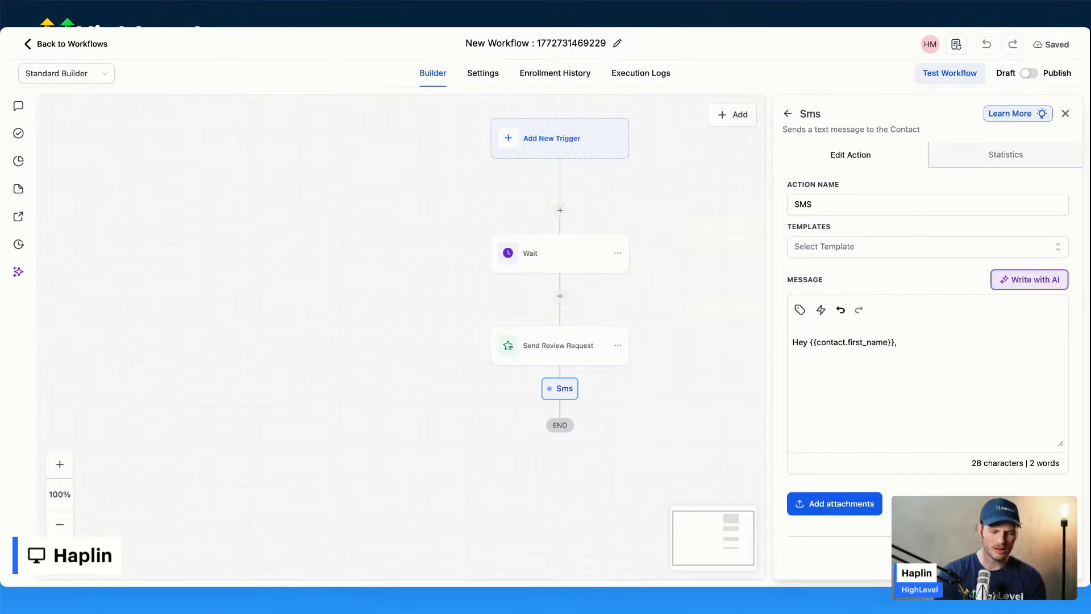
Step: Continue the message with "thanks for being customer. By the way, do you know anyone else who might benefit from this service?"
text(thanks for being s)
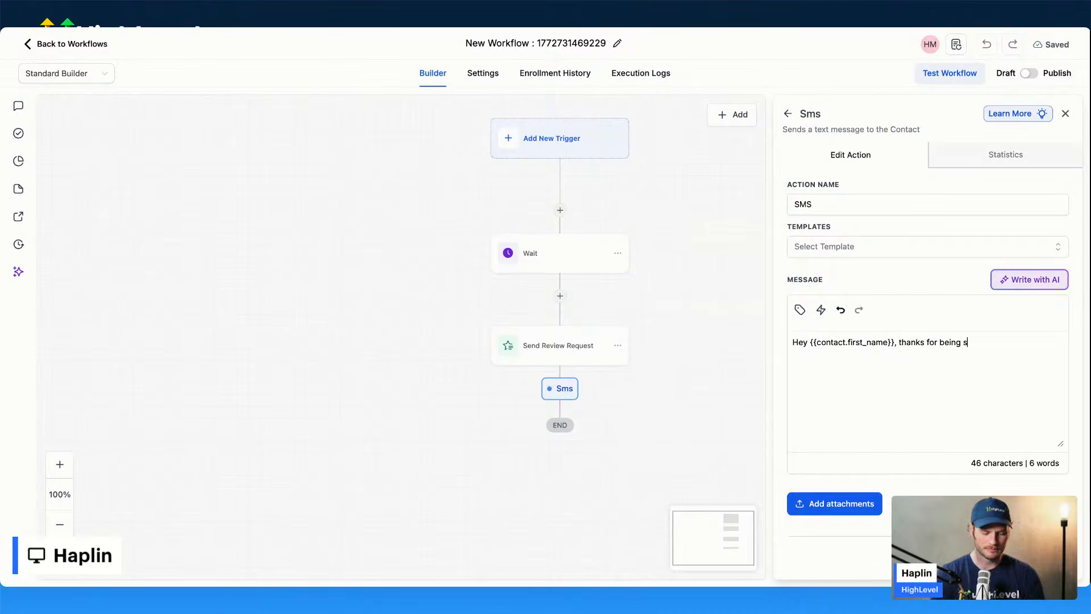
key(BackSpace)
text(customer)
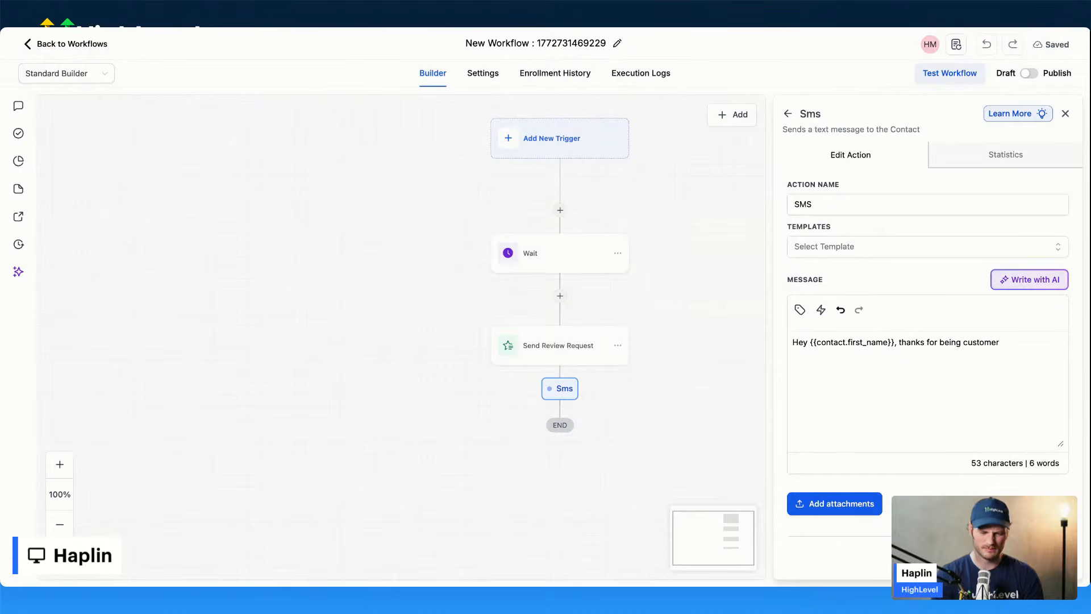
text(. By the way, )
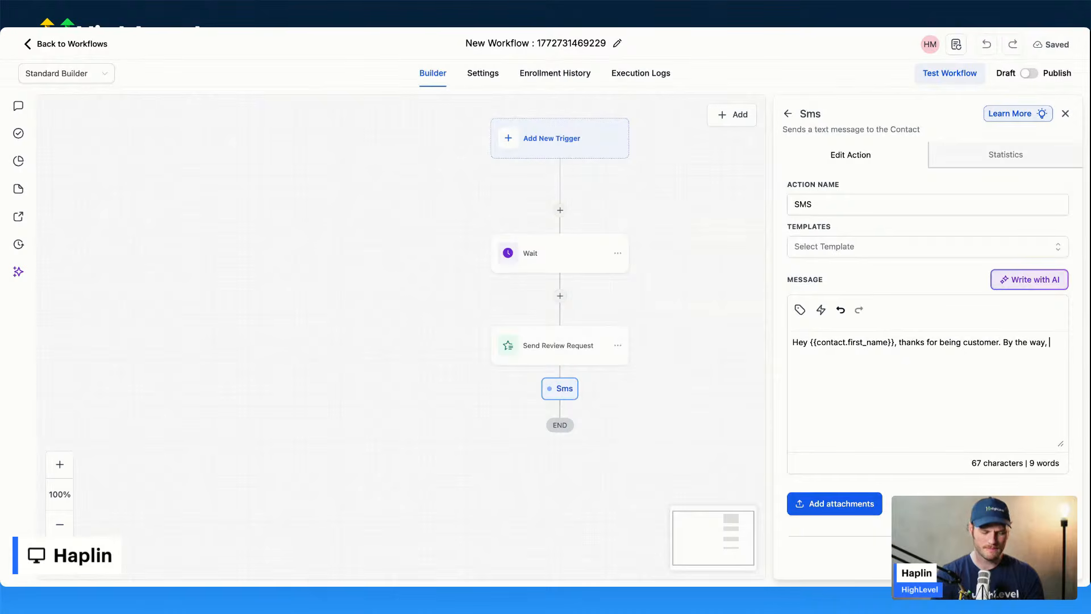
text(do you know anyon)
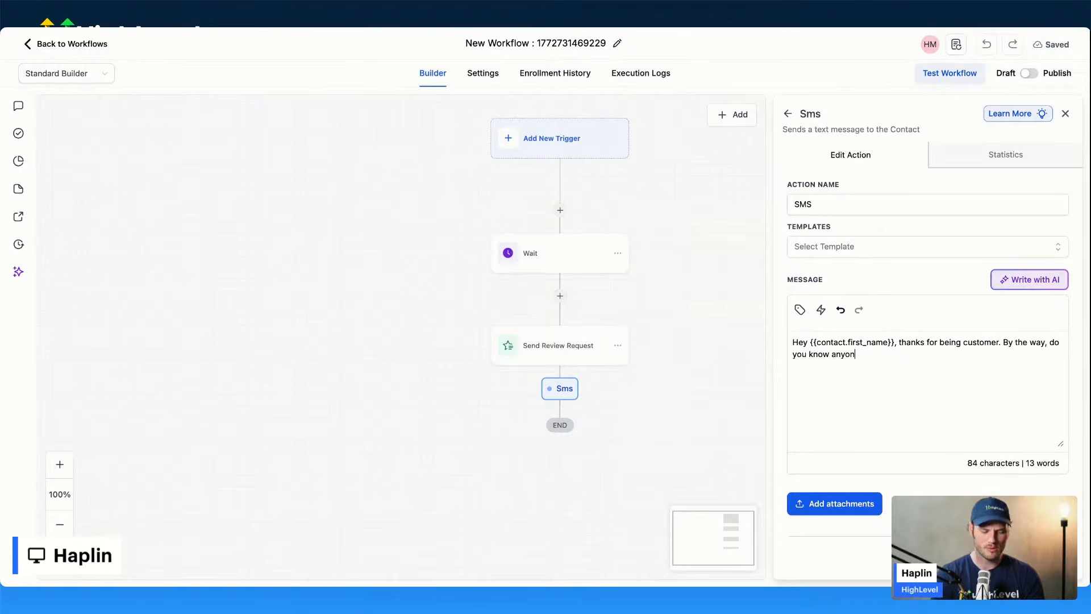
text(e else who mig)
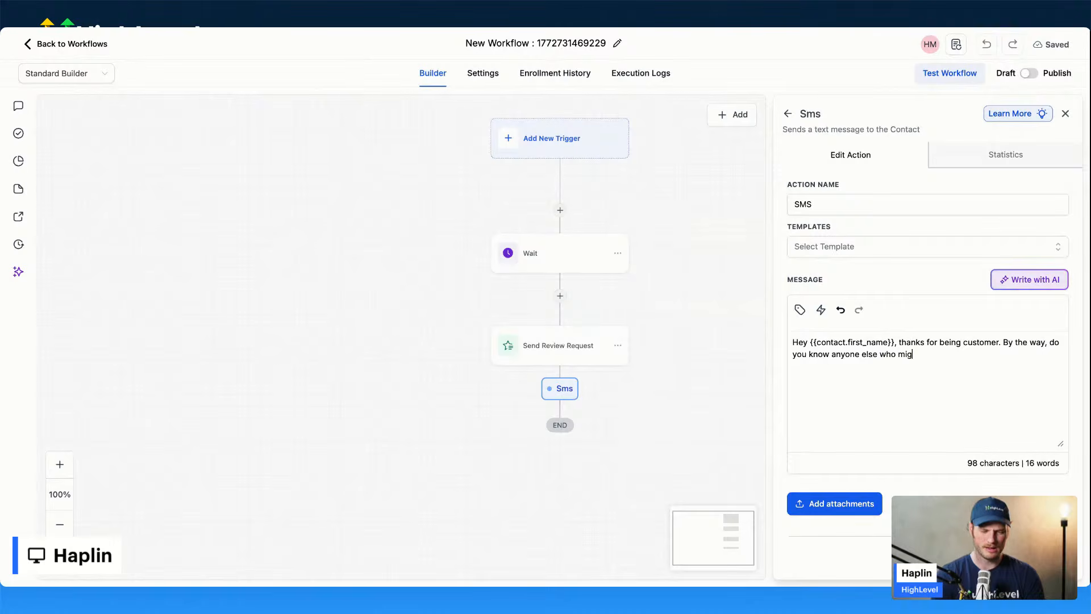
text(ht benefit from)
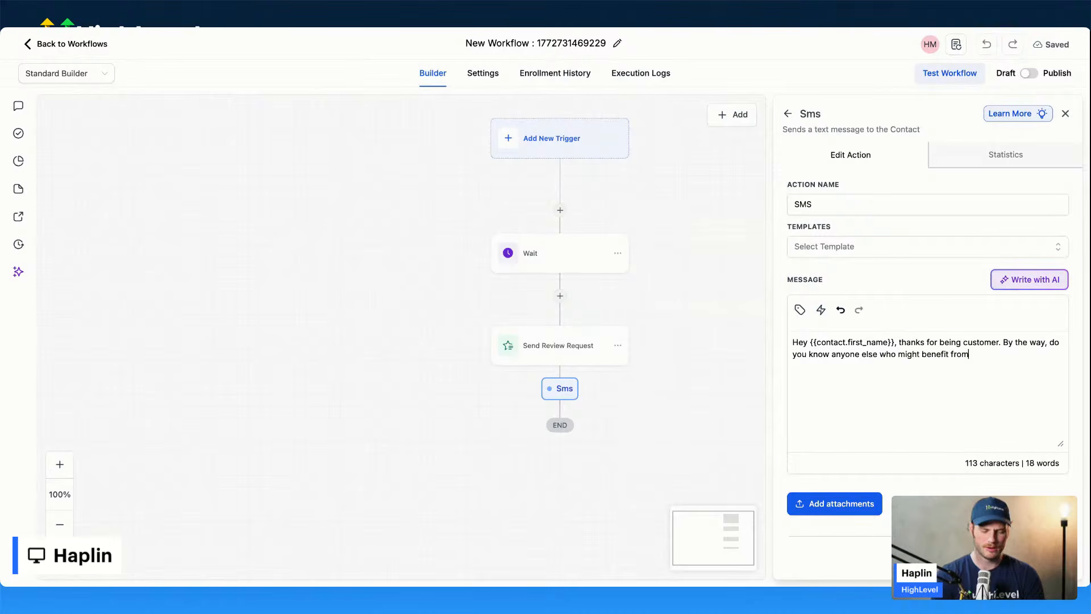
text( this service?)
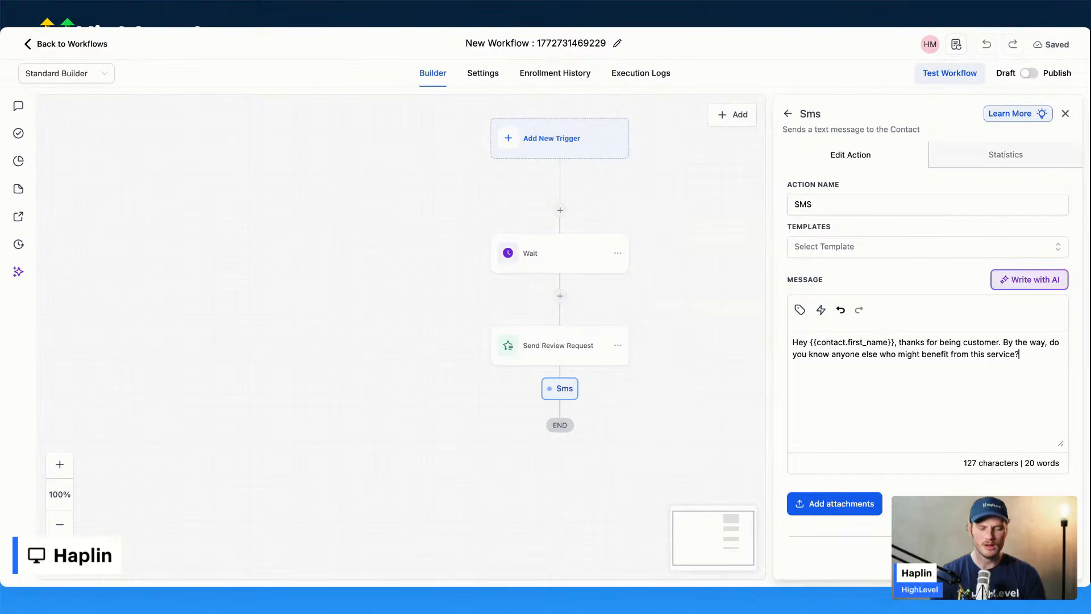
Step: Examine the wording of the SMS referral message, highlighting its text
key(super+plus)
key(super+plus)
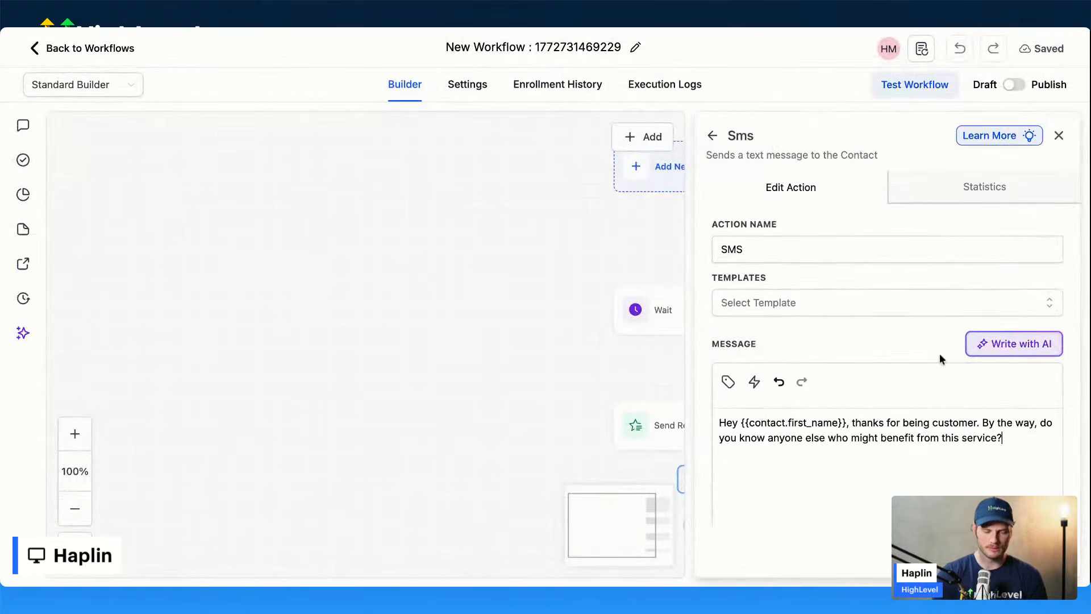
scroll(897, 385, down, 1)
drag(819, 351, 997, 381)
click(998, 382)
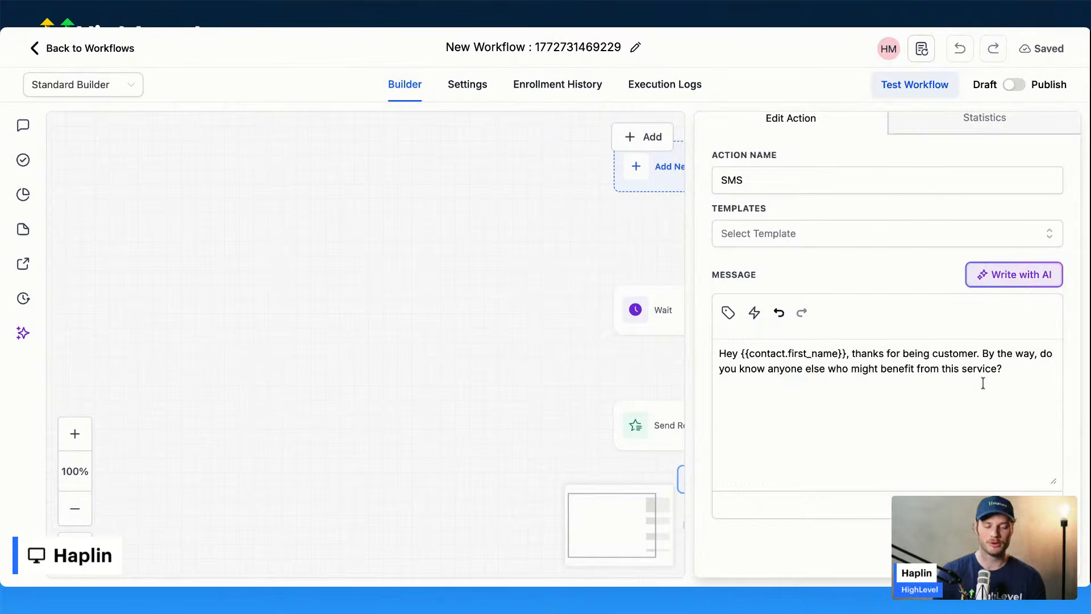
key(super+minus)
key(super+minus)
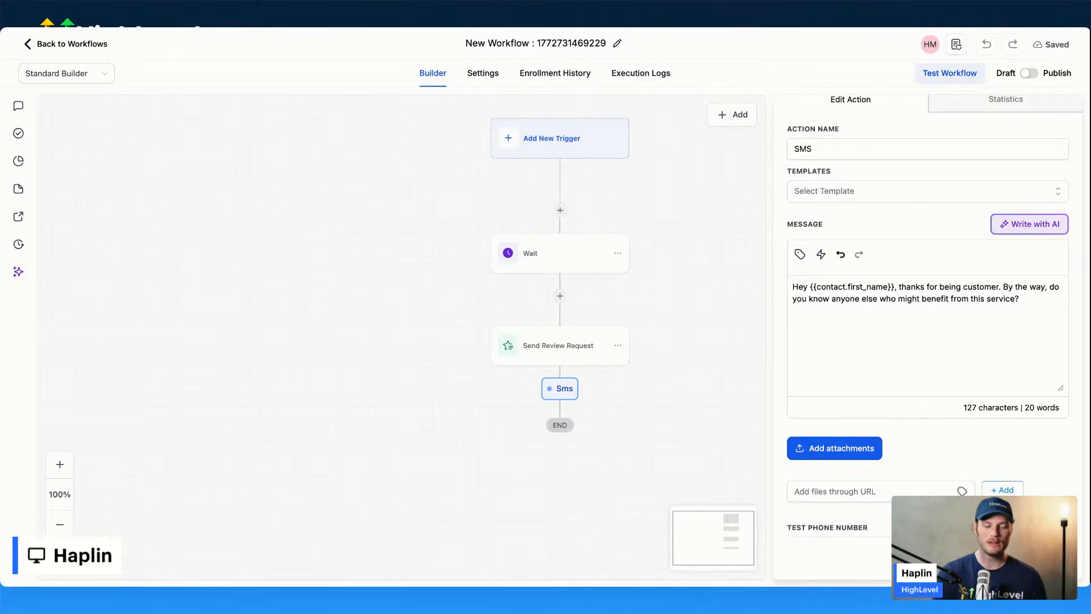
drag(803, 287, 1027, 327)
click(1026, 328)
drag(856, 287, 1025, 311)
click(1025, 310)
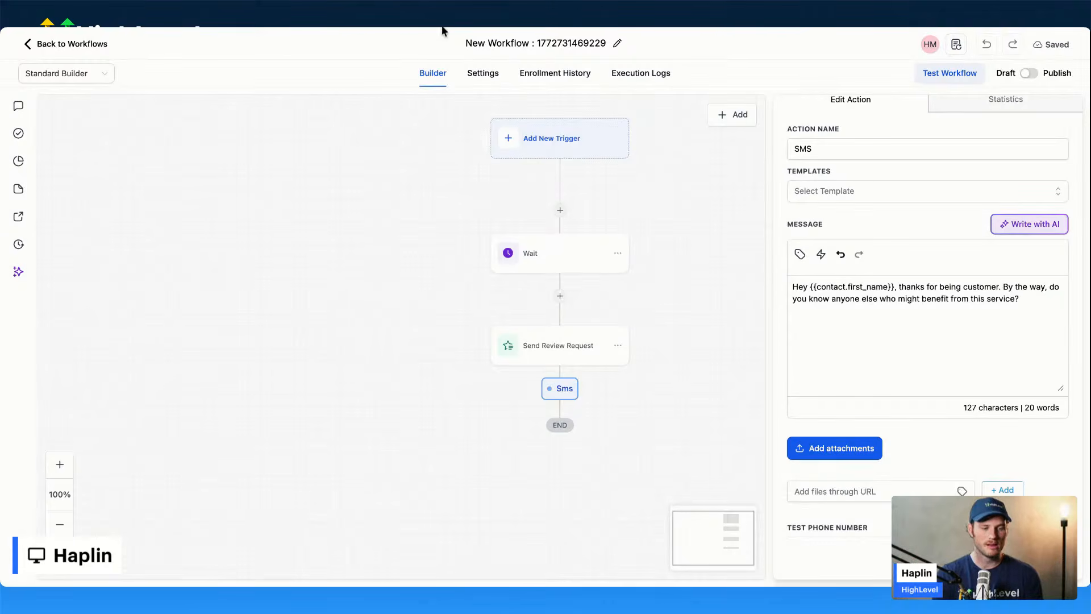
key(ctrl+Tab)
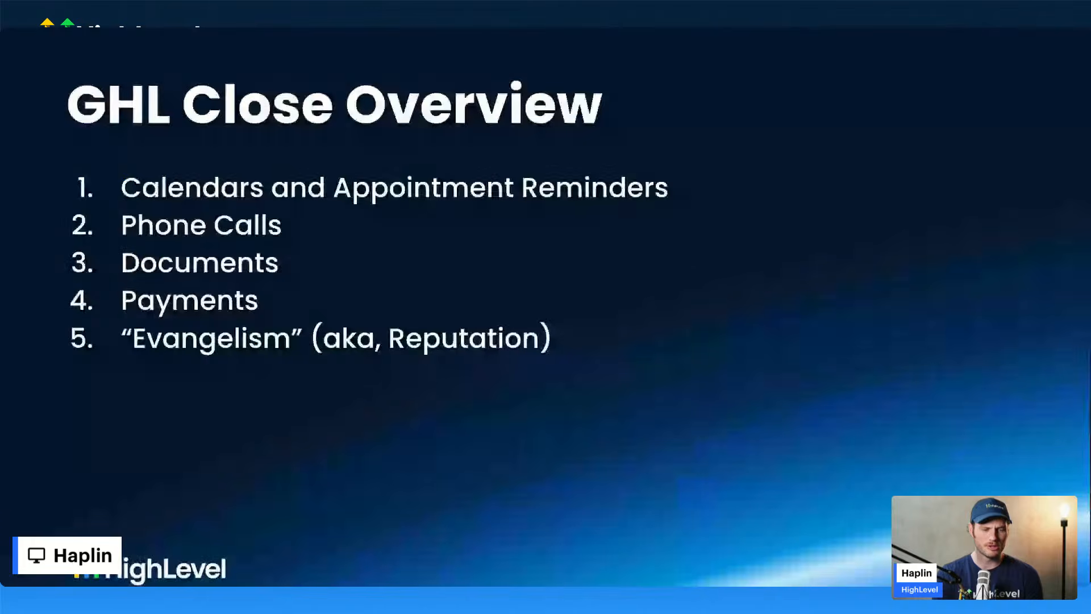
click(397, 150)
click(398, 150)
click(397, 151)
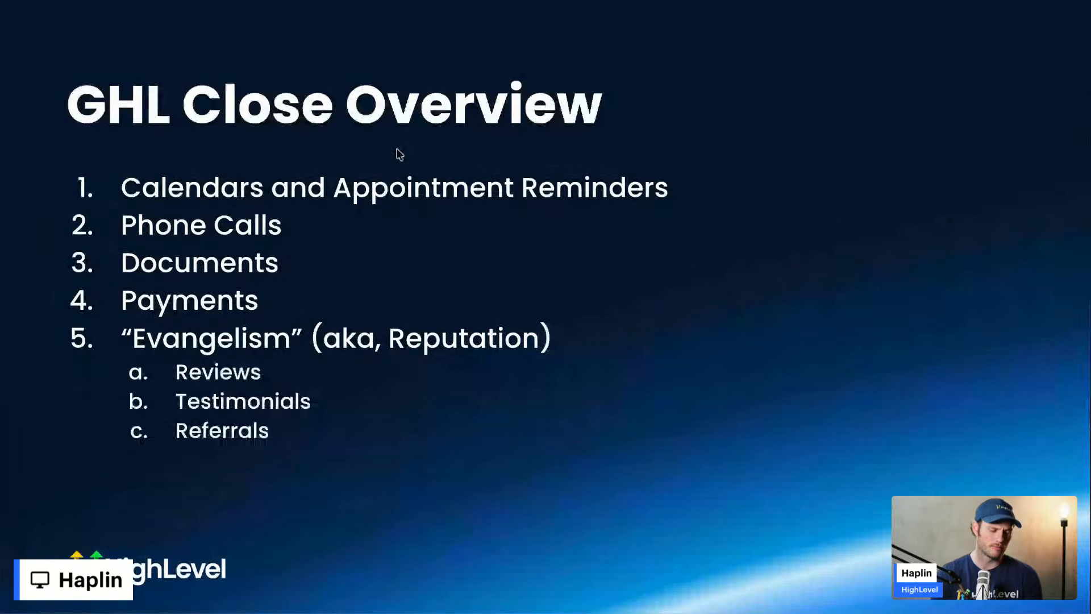
click(397, 151)
key(Left)
key(Left)
key(Left)
key(Left)
key(Left)
key(Left)
key(Left)
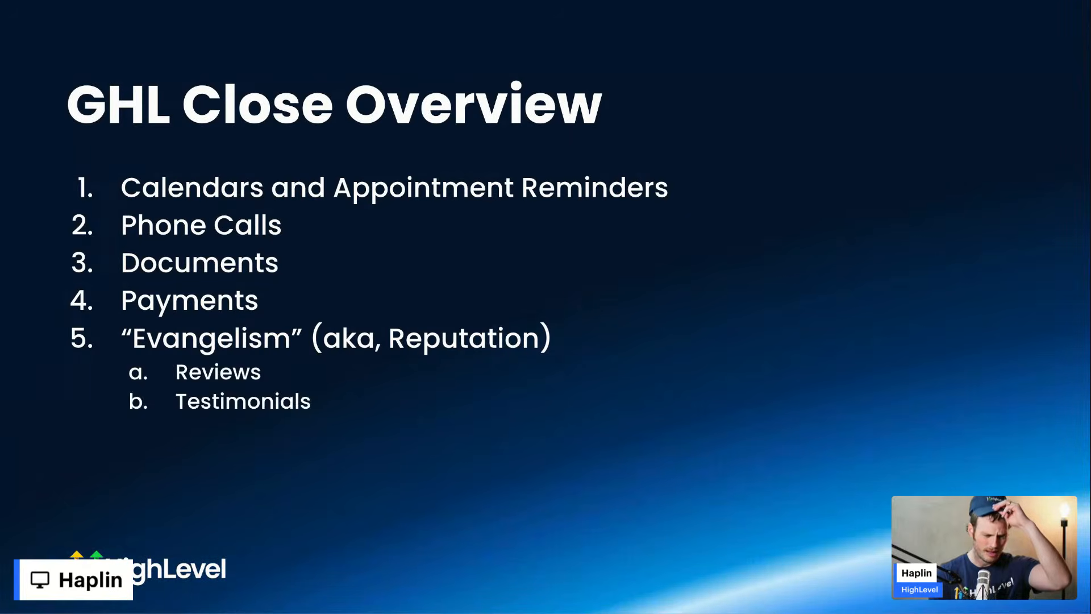
key(Left)
key(Left)
key(Left)
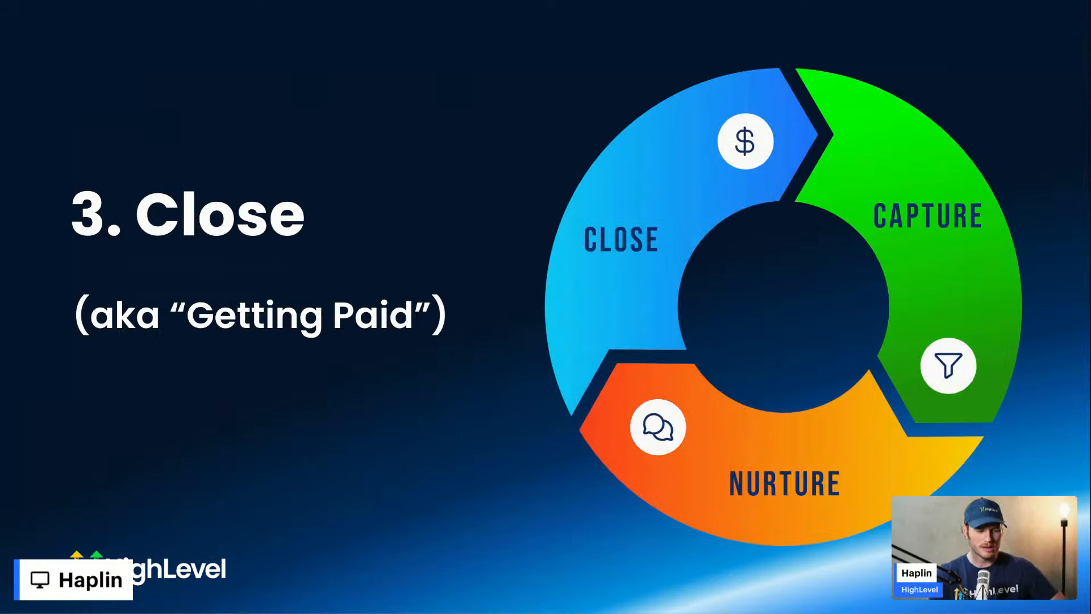
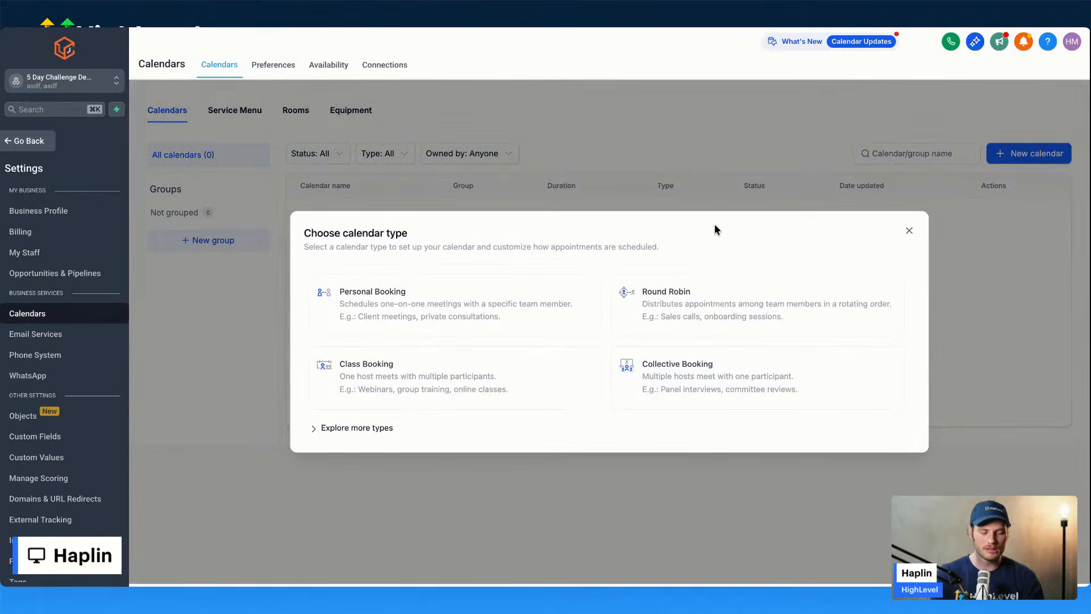
Step: Start a new calendar of the Event Calendar type and name it "Sales Calendar"
click(356, 427)
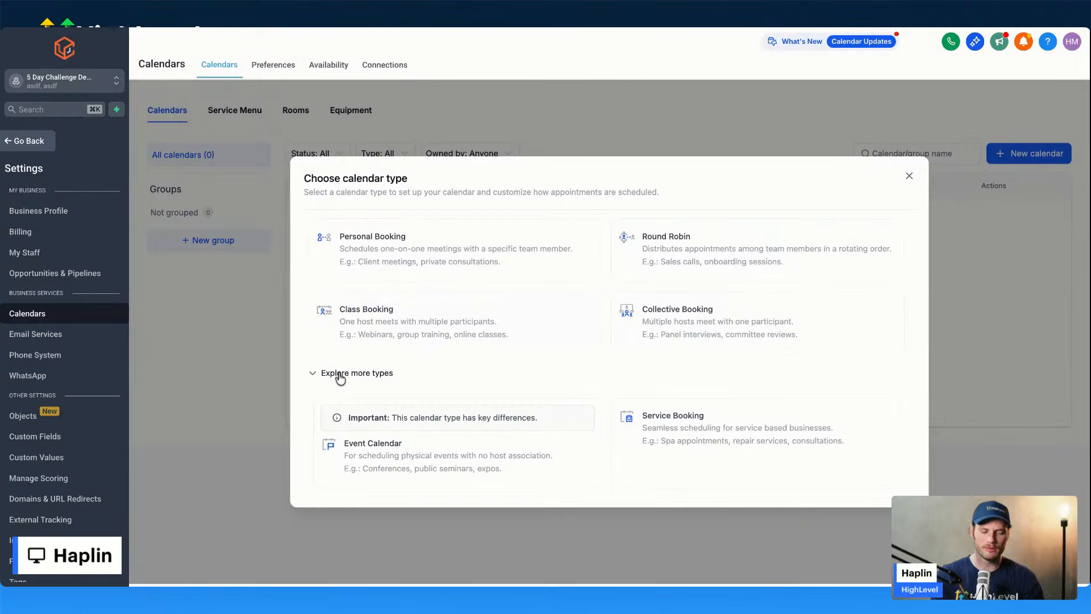
click(417, 453)
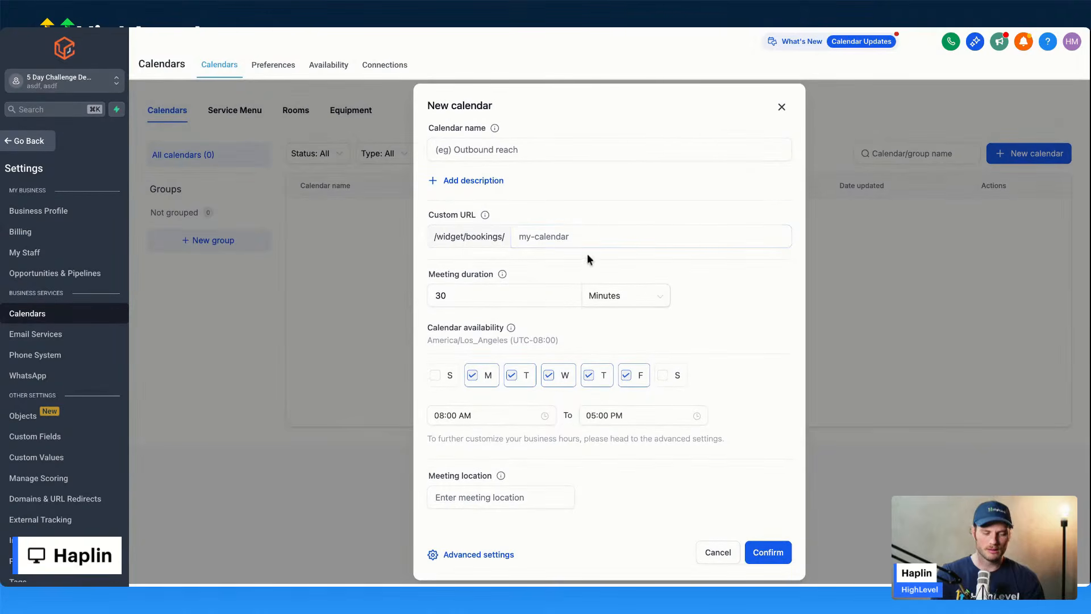
click(524, 149)
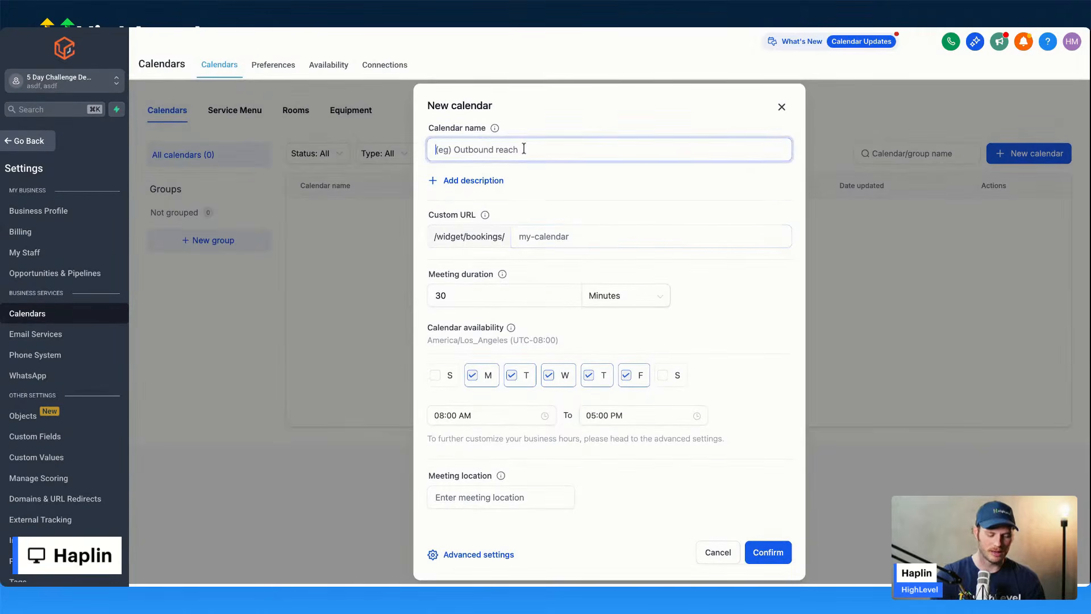
text(s)
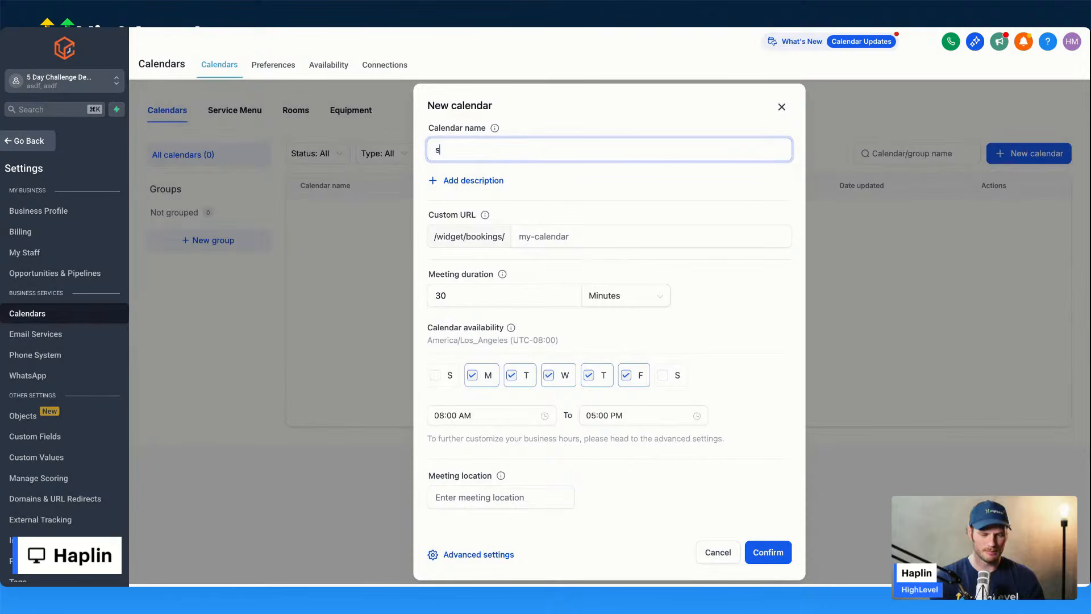
text(ales Calendar)
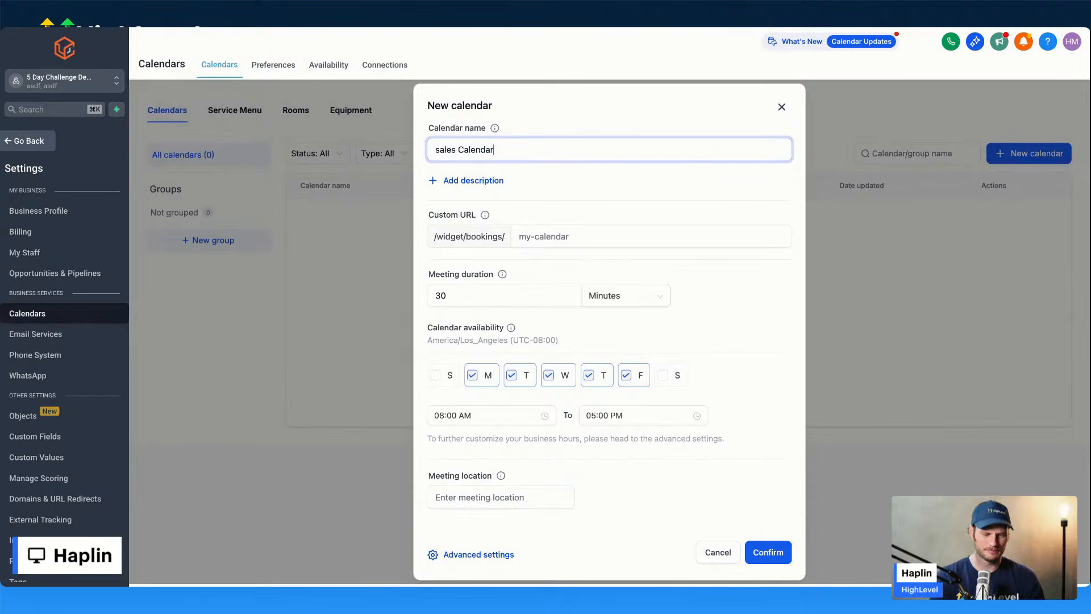
click(441, 149)
key(BackSpace)
text(S)
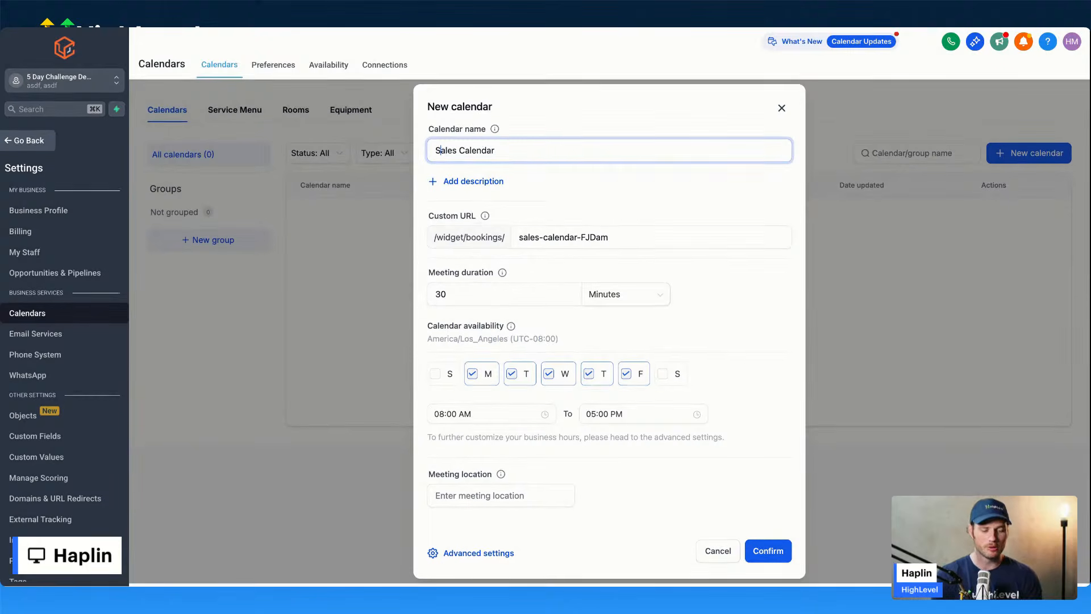
Step: Set the new calendar's meeting duration to 60 minutes
drag(429, 277, 487, 277)
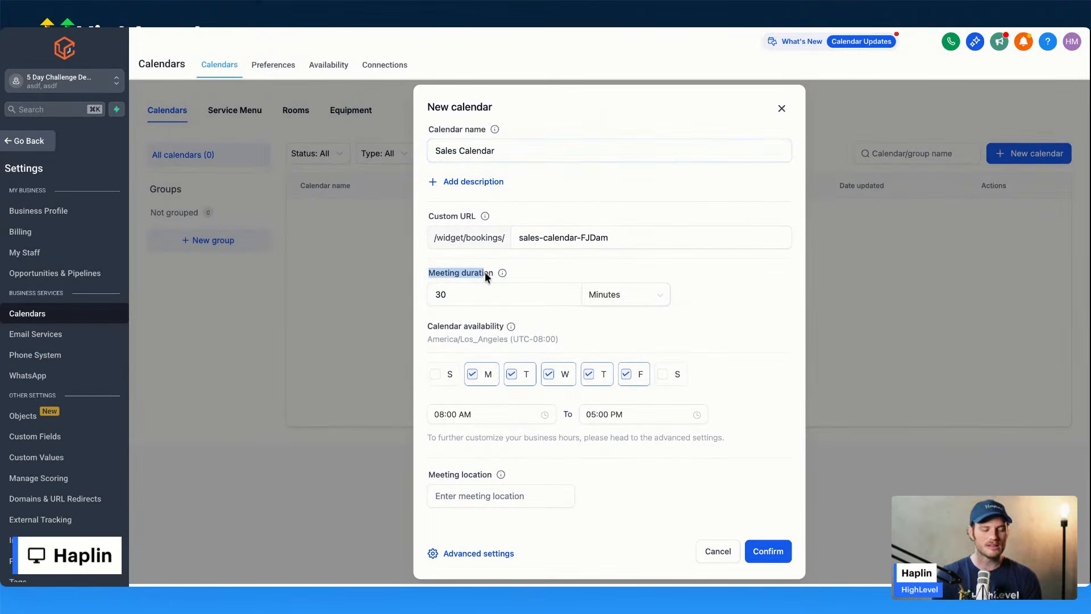
click(477, 294)
key(BackSpace)
key(BackSpace)
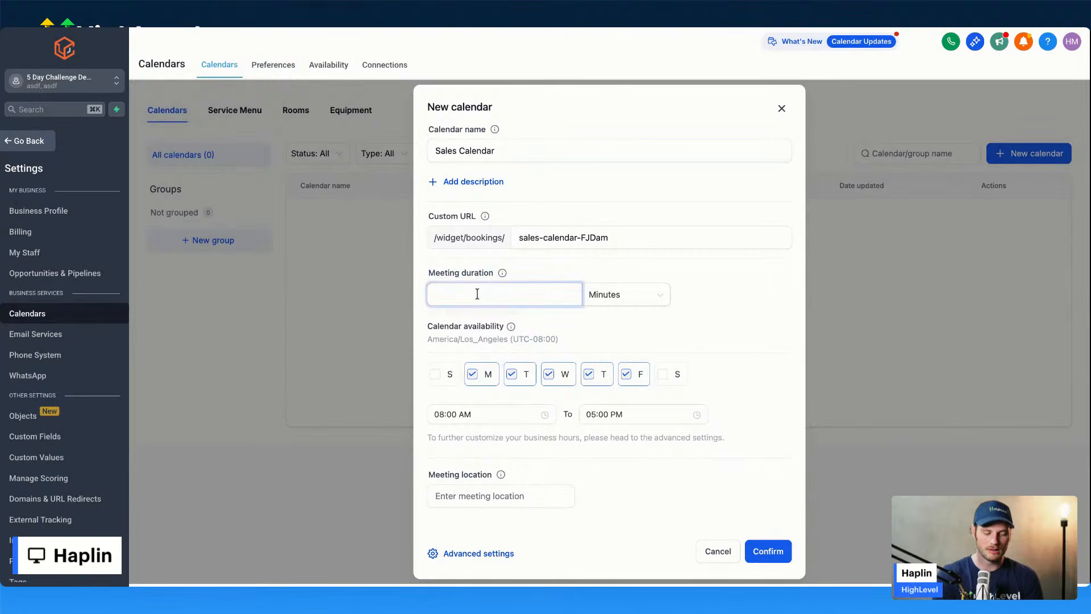
text(60)
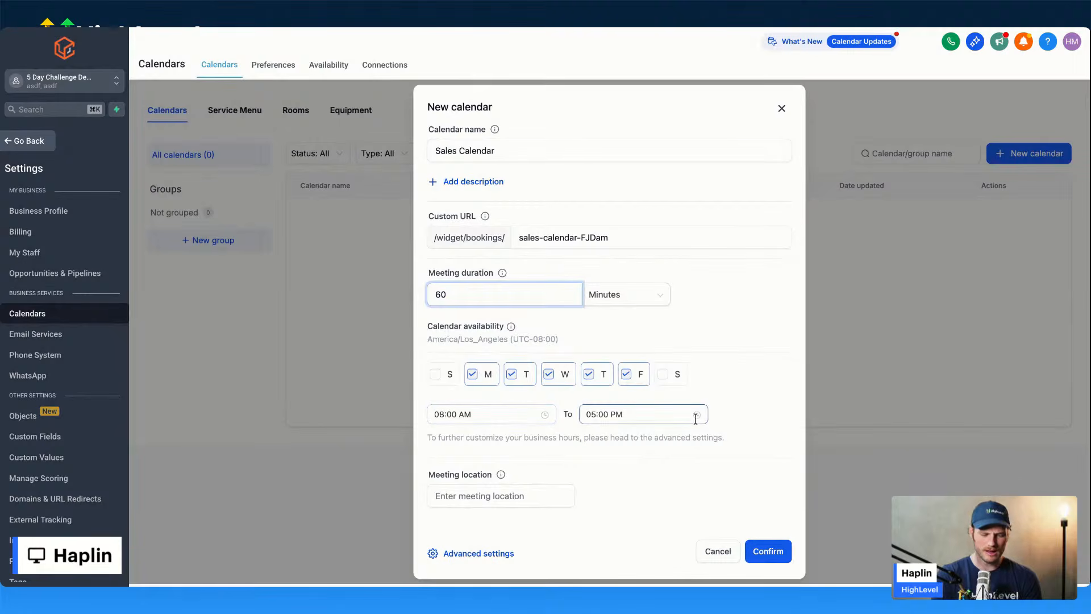
Step: Open the availability section of the calendar's advanced settings and switch Monday's availability off and back on
click(485, 554)
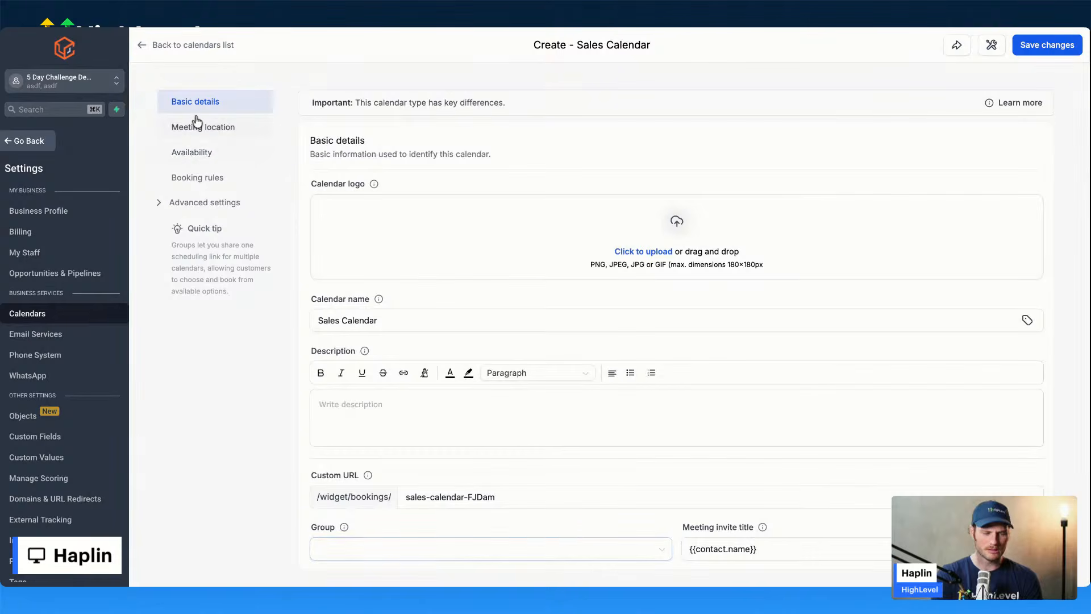
click(195, 160)
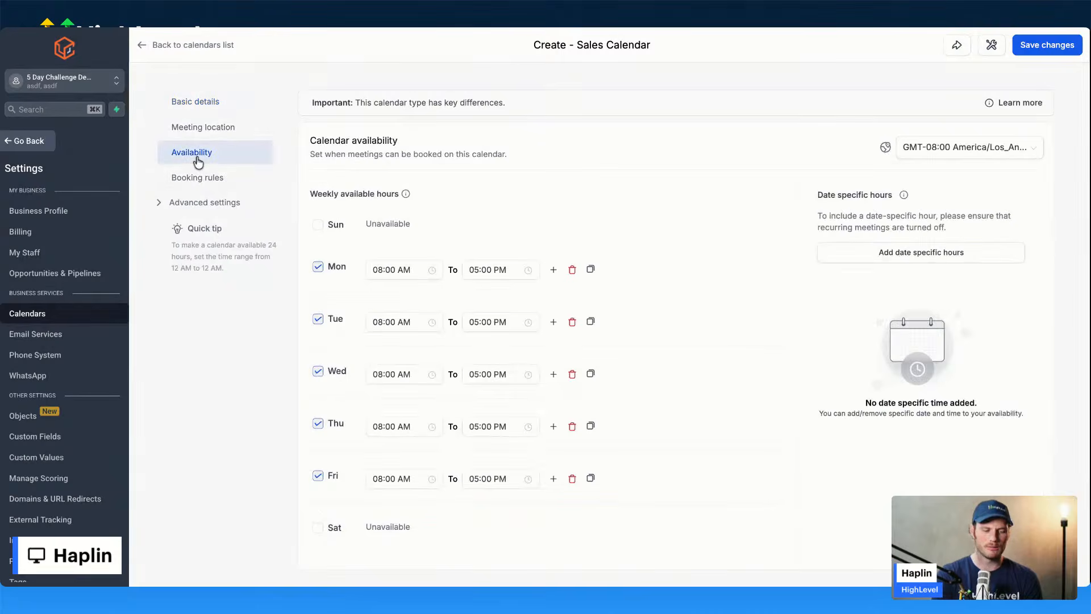
scroll(517, 255, down, 1)
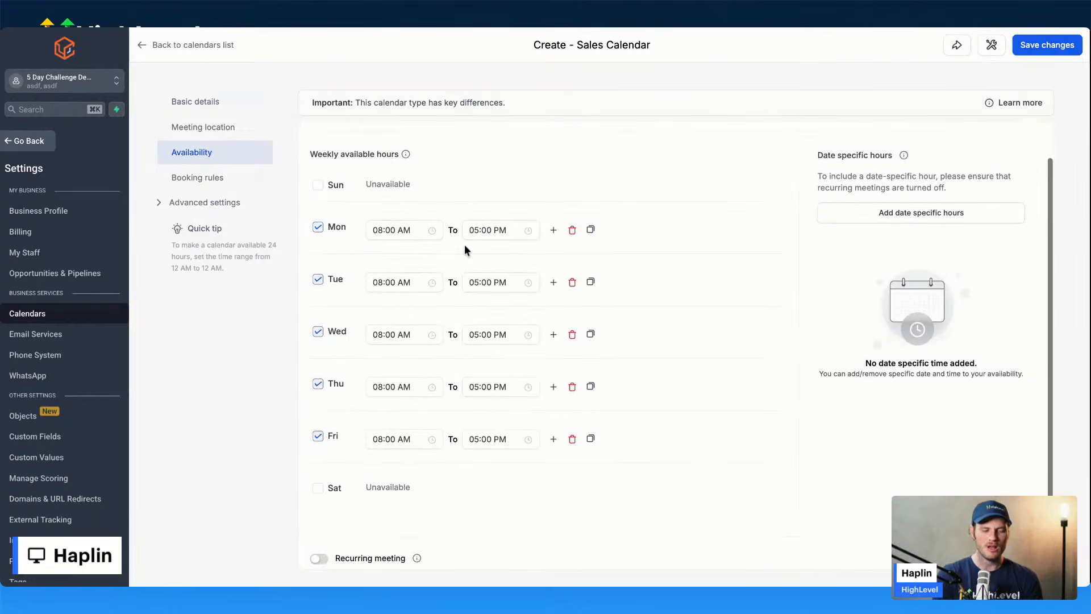
scroll(367, 359, up, 1)
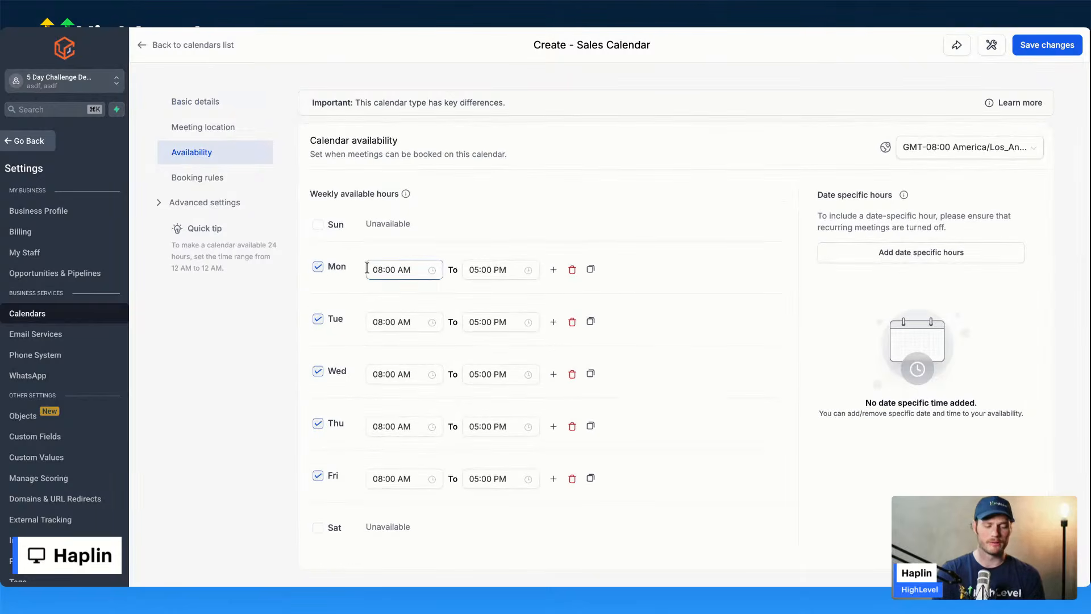
click(319, 267)
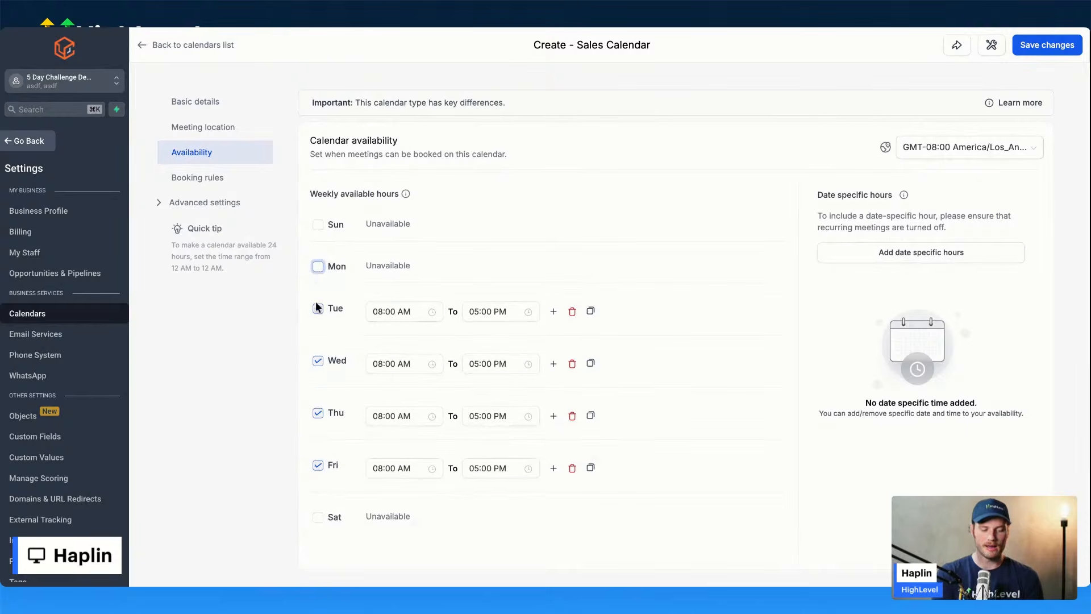
click(318, 267)
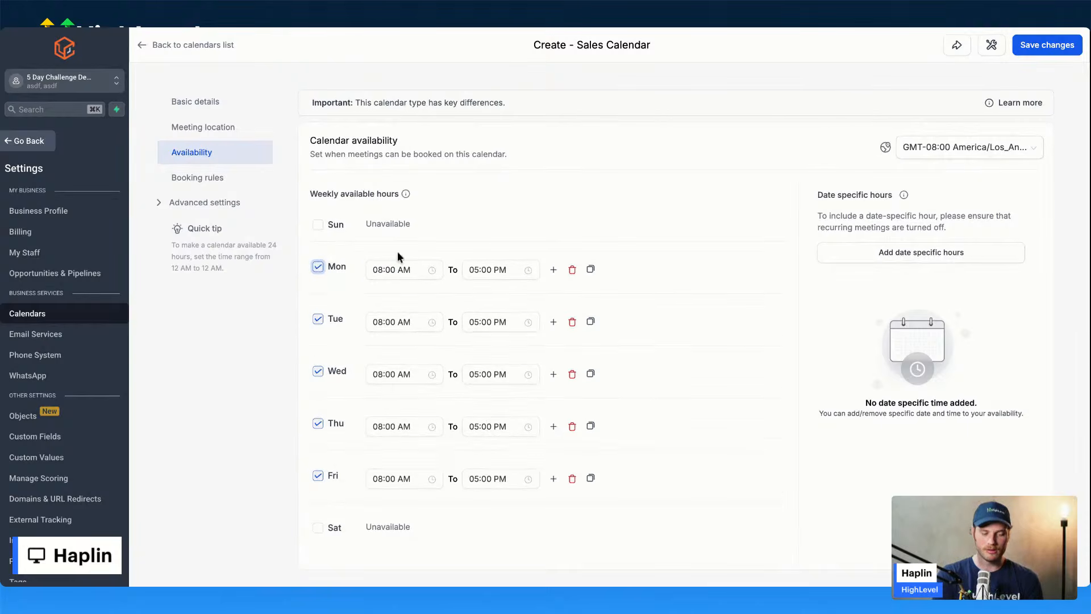
Step: Set Monday's start time to 11:00 AM
click(407, 270)
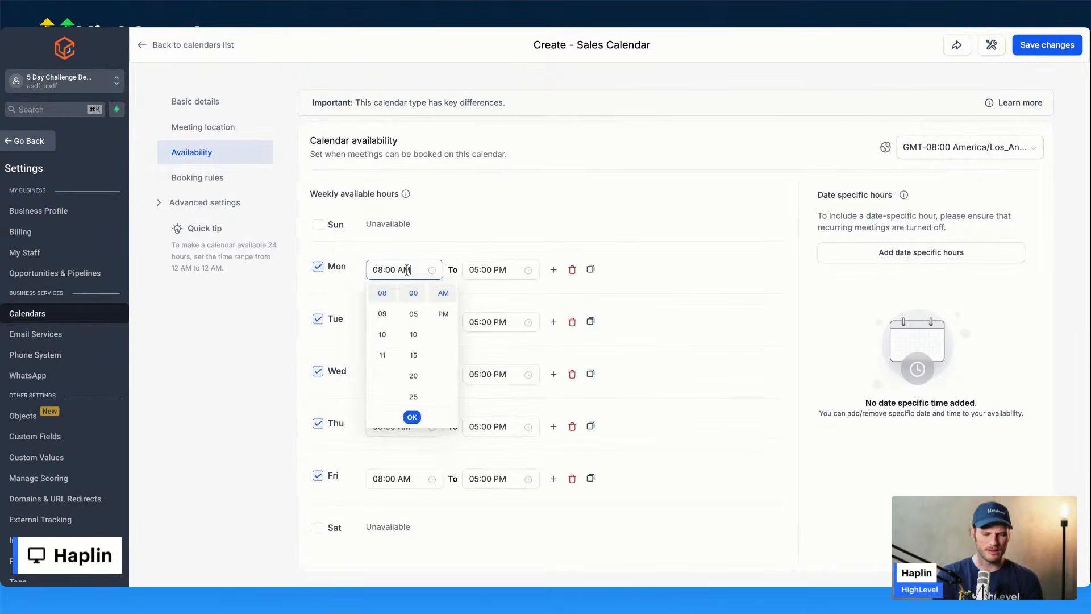
click(384, 358)
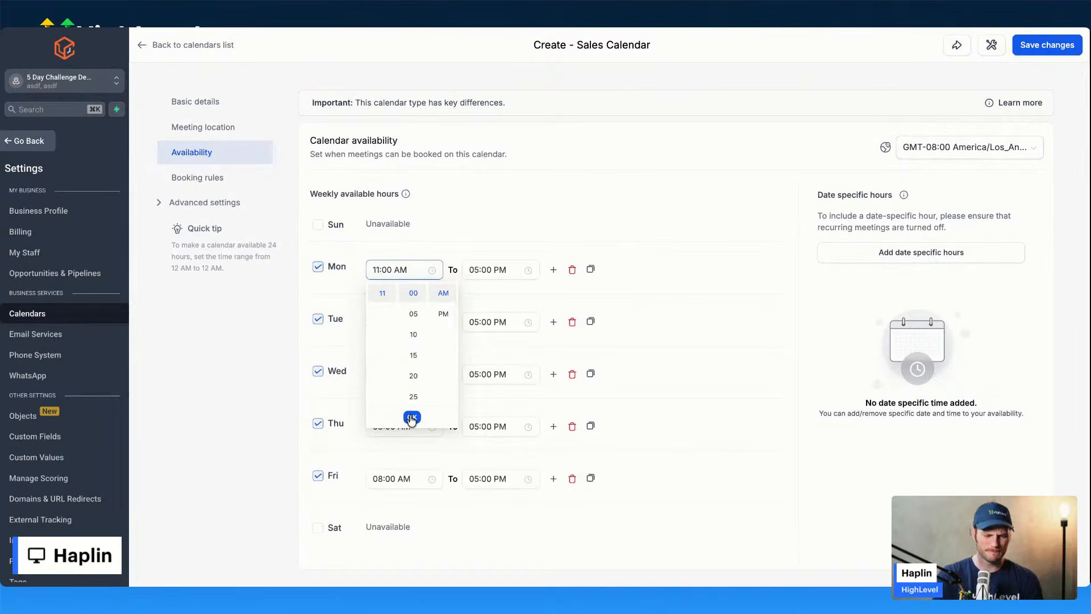
click(412, 417)
Step: Add a second time range to Monday and set the first range to 09:00 AM to 12:00 PM
click(554, 271)
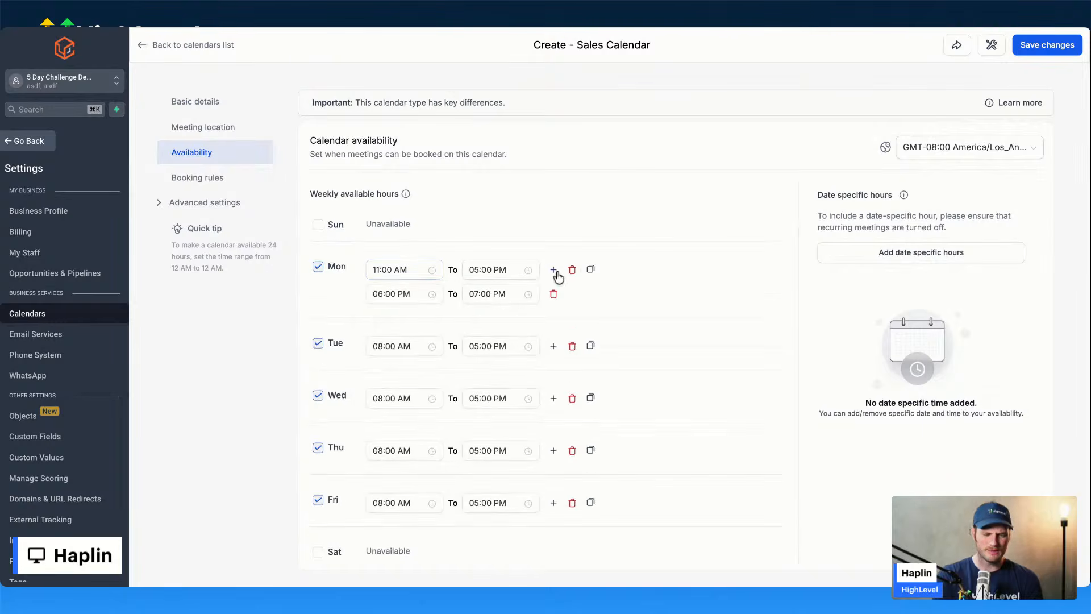
click(481, 270)
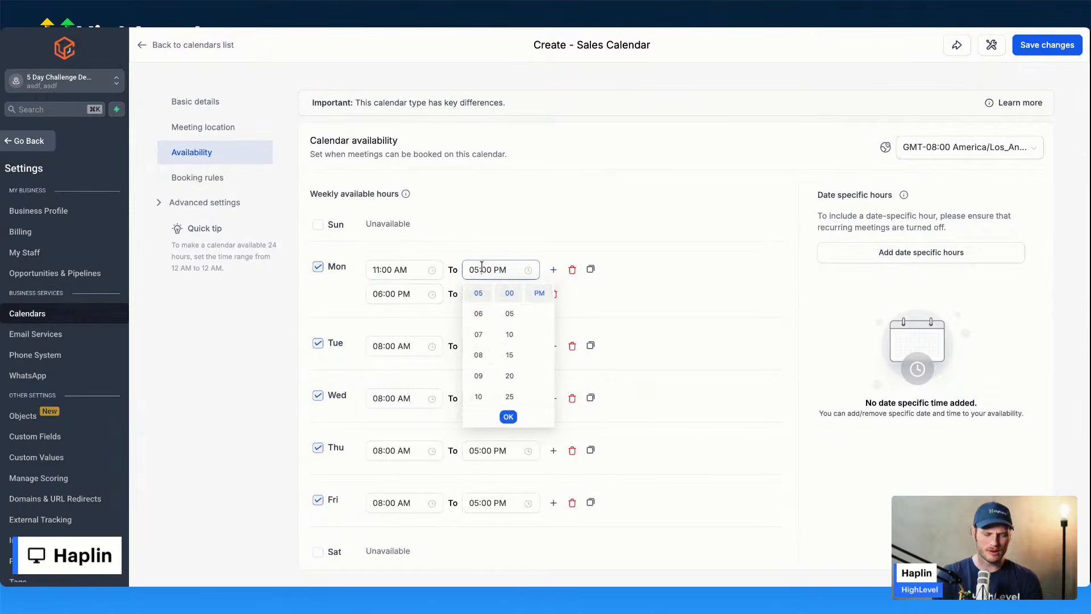
scroll(482, 329, up, 5)
click(480, 295)
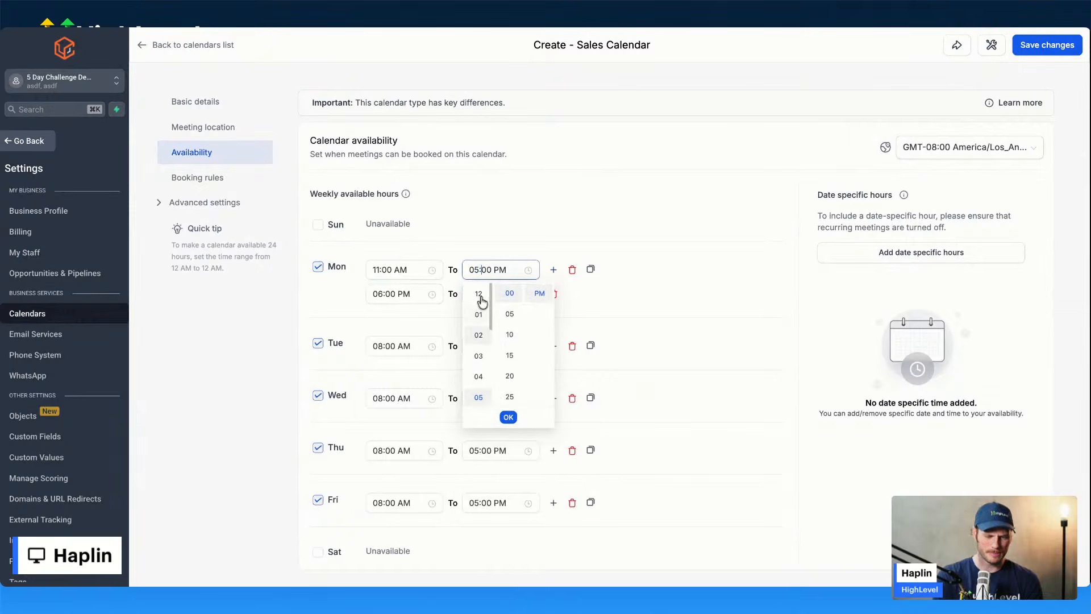
click(508, 417)
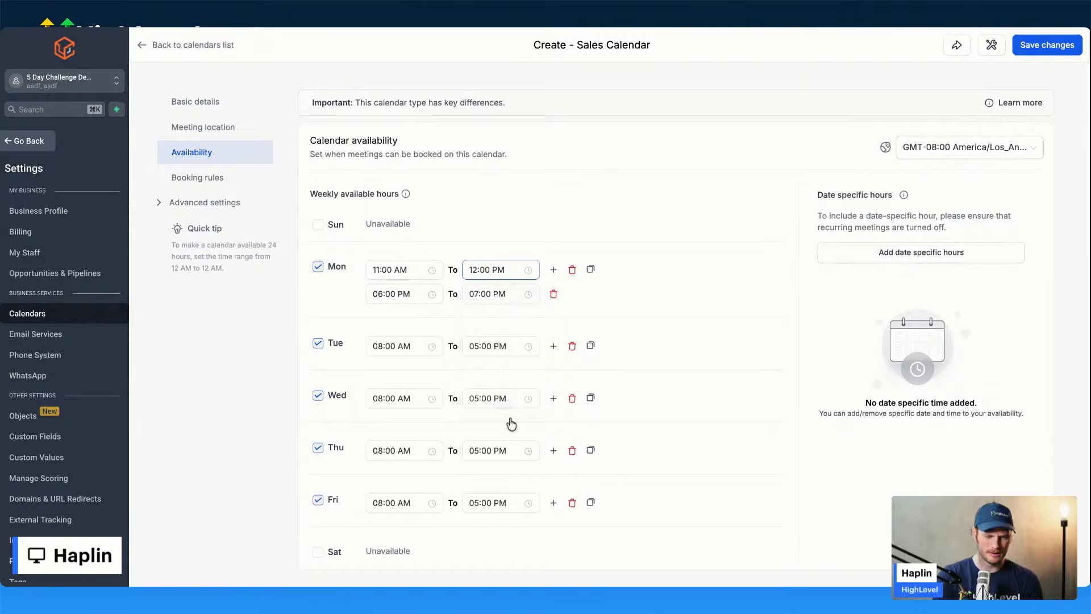
click(423, 273)
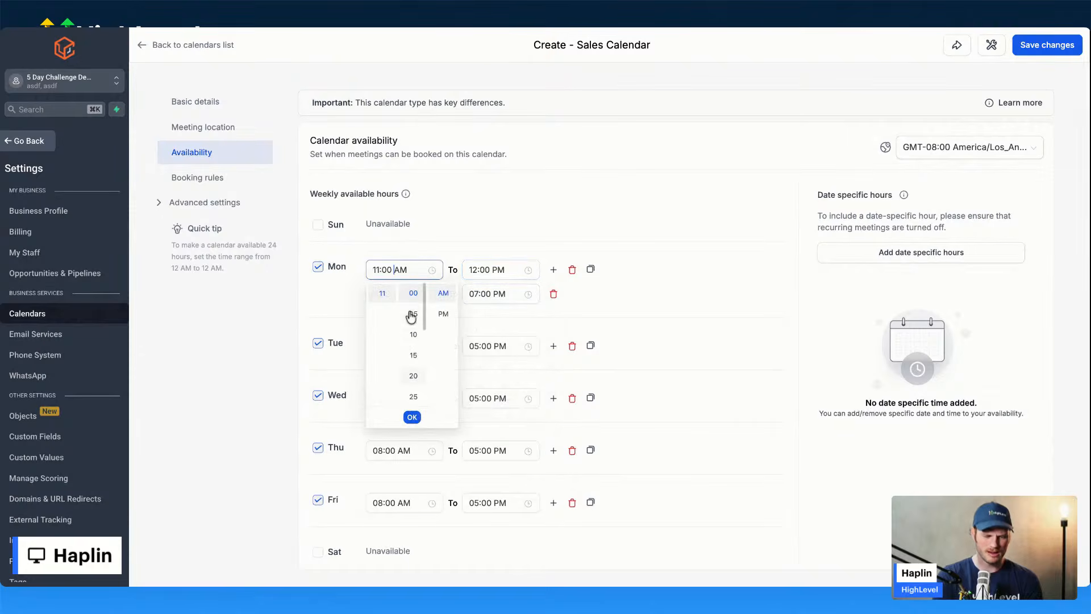
scroll(382, 304, up, 2)
click(382, 301)
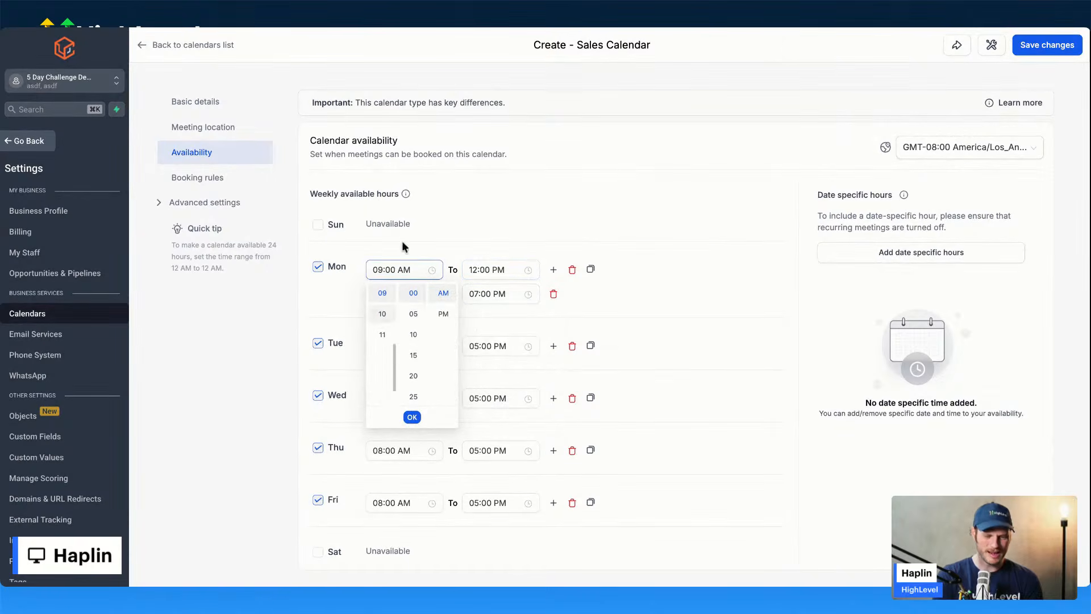
click(506, 249)
Step: Set Monday's second time range to 01:00 PM to 05:00 PM
click(400, 294)
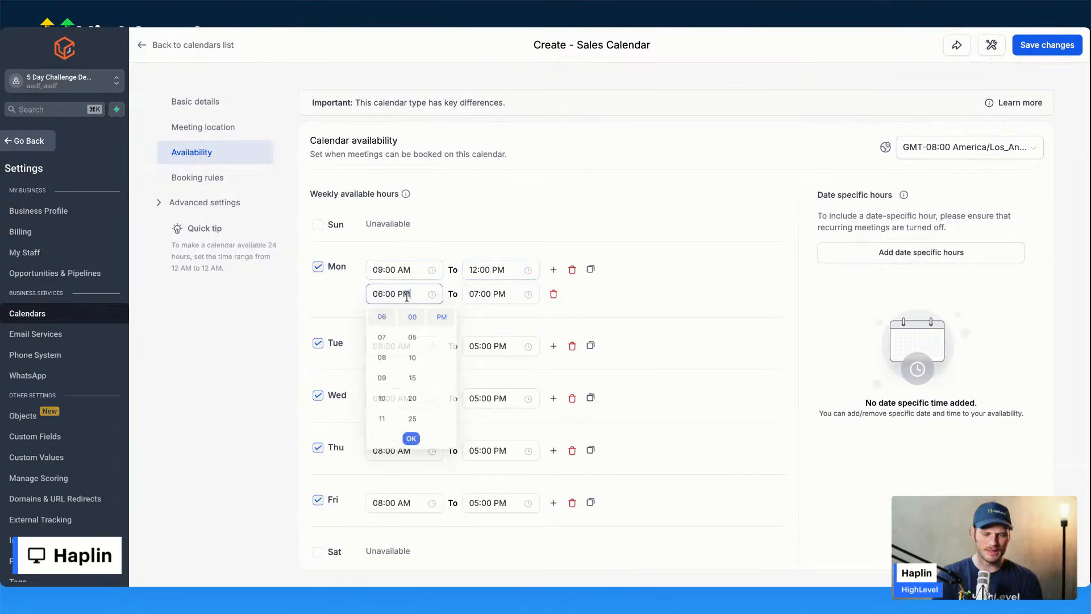
scroll(383, 337, up, 3)
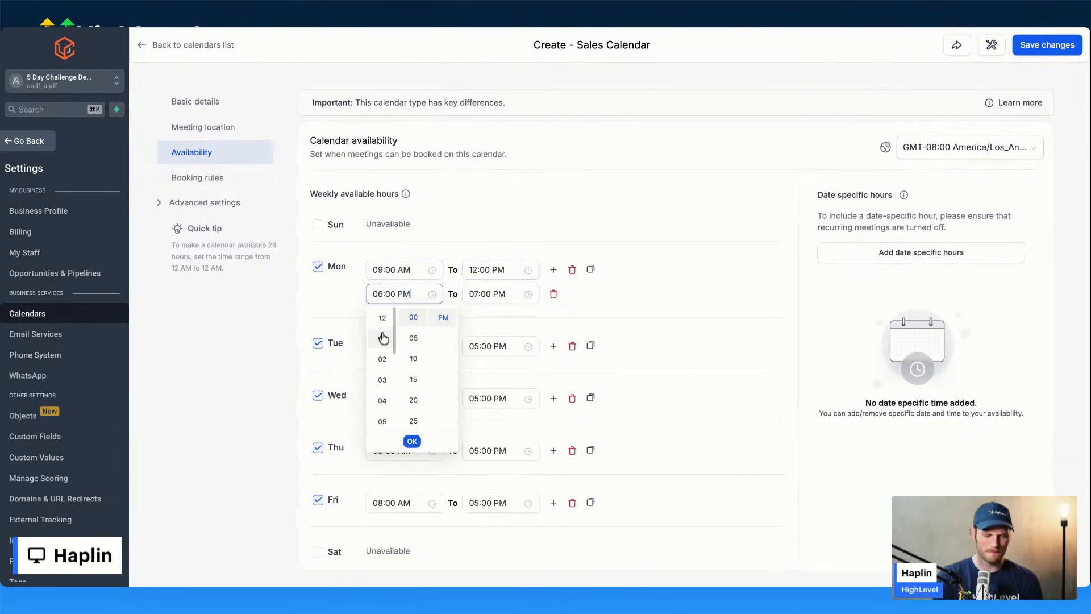
click(383, 341)
click(480, 293)
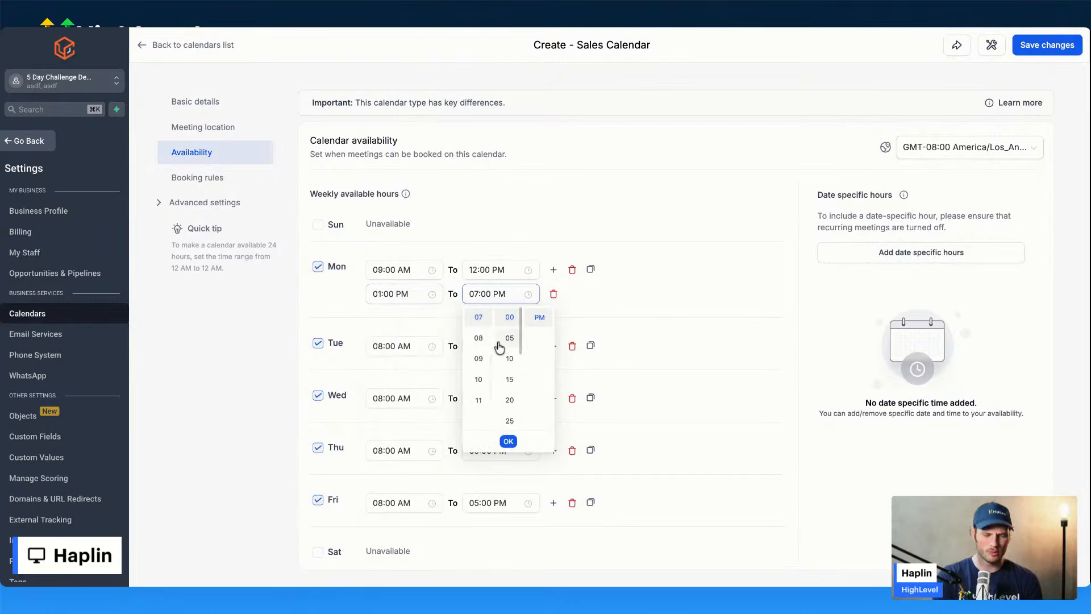
scroll(478, 352, up, 2)
click(478, 337)
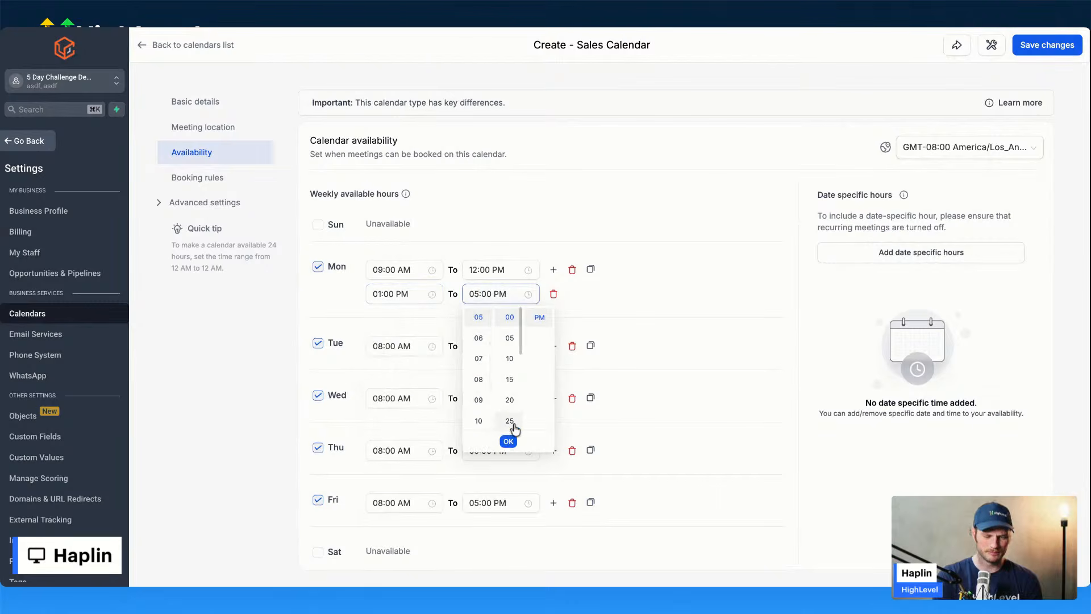
click(509, 443)
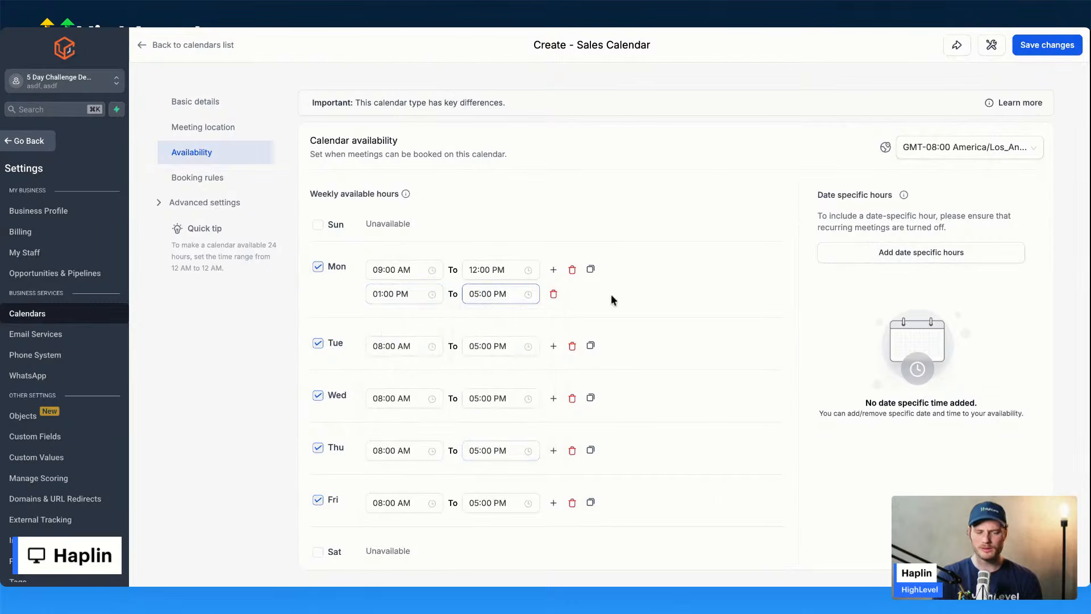
Step: Copy Monday's hours to Tuesday, Wednesday, Thursday and Friday, and check the resulting weekly hours
click(590, 272)
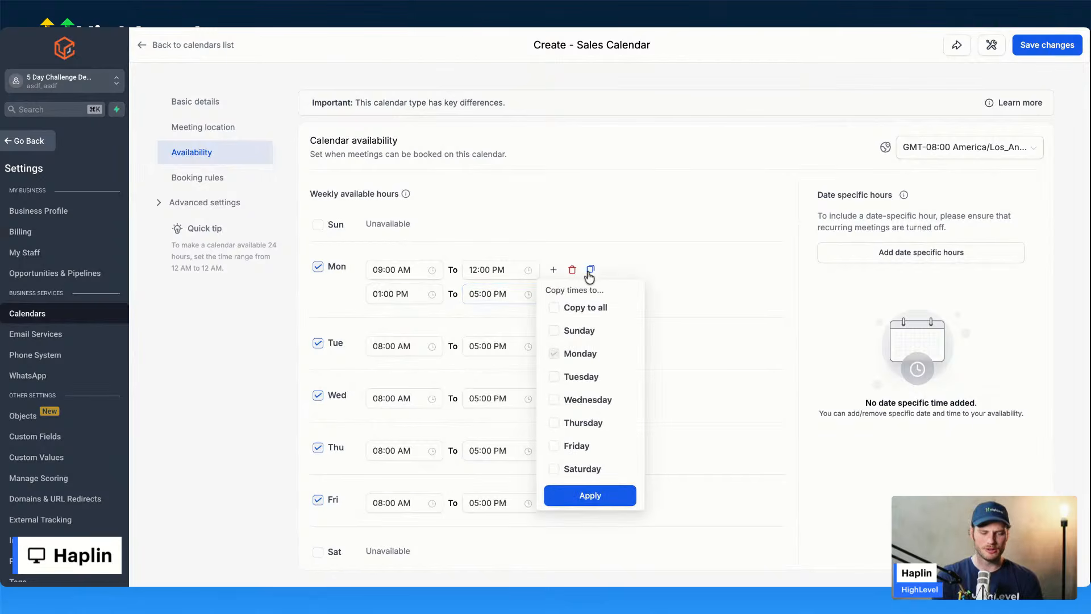
click(554, 377)
click(554, 399)
click(554, 423)
click(554, 445)
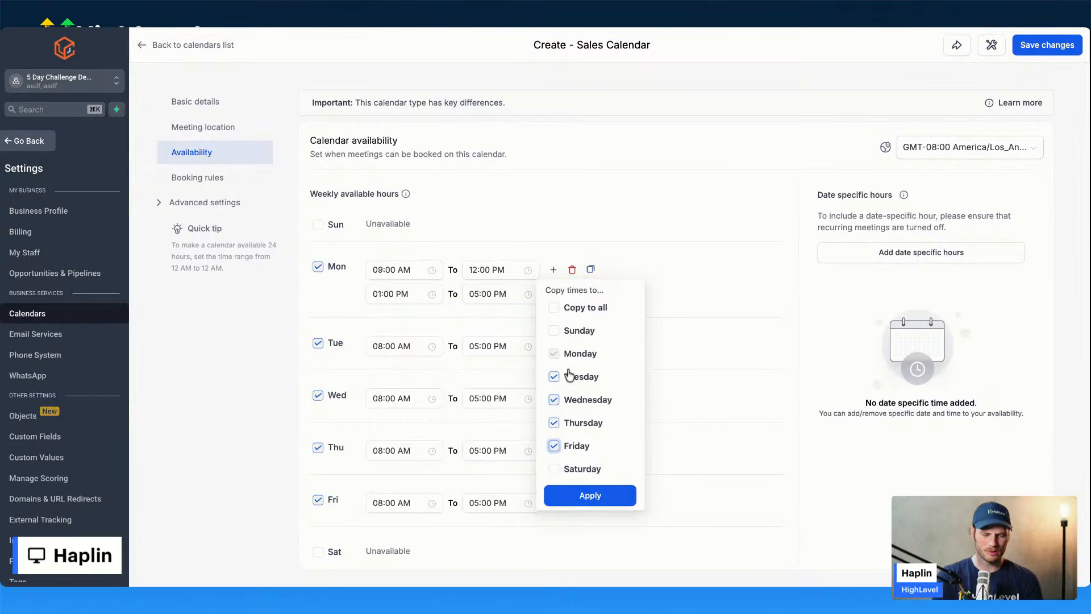
click(591, 497)
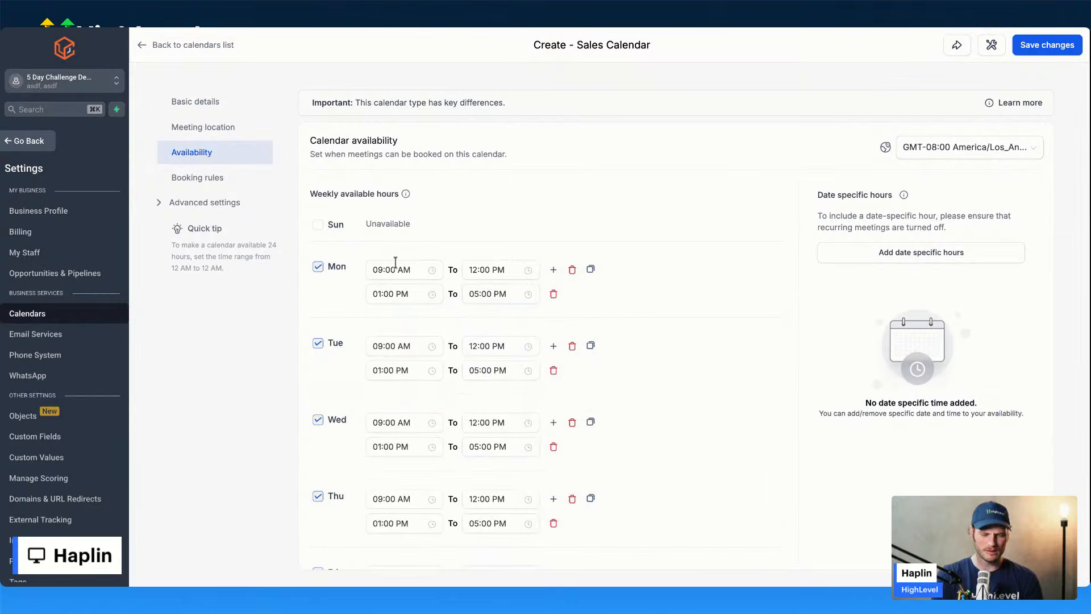
scroll(571, 334, down, 3)
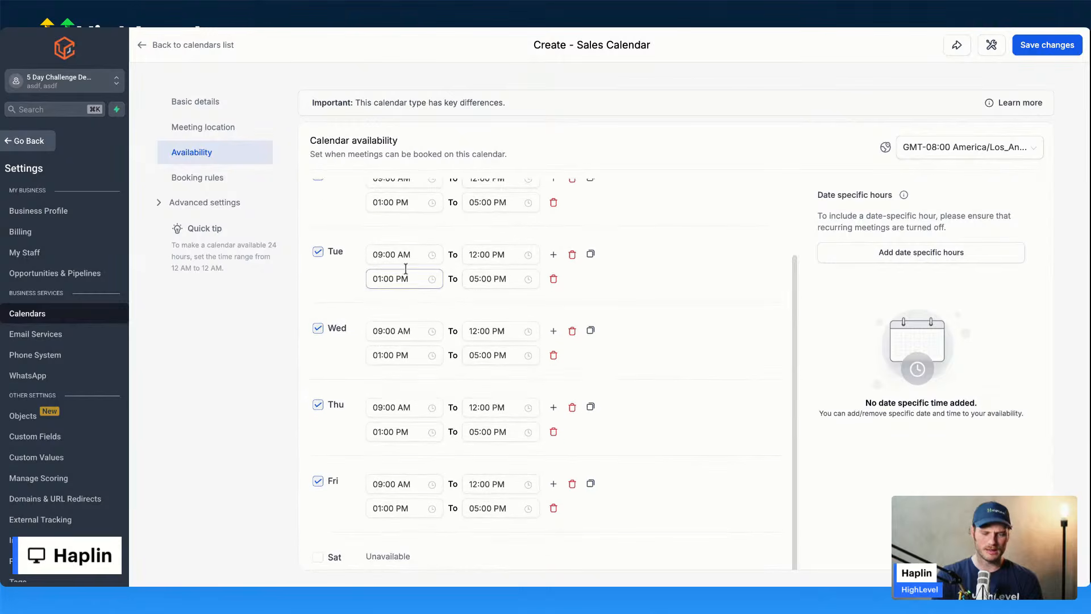
scroll(476, 231, down, 1)
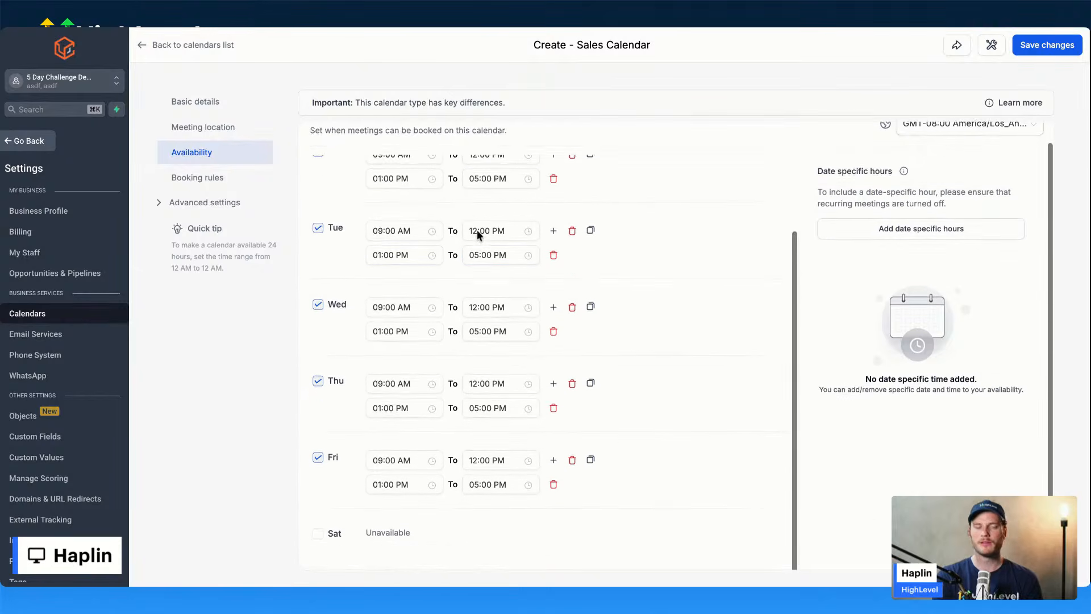
Step: Review the Sales Calendar's weekly hours and its advanced external sync and payment settings, and return to availability
scroll(476, 229, down, 2)
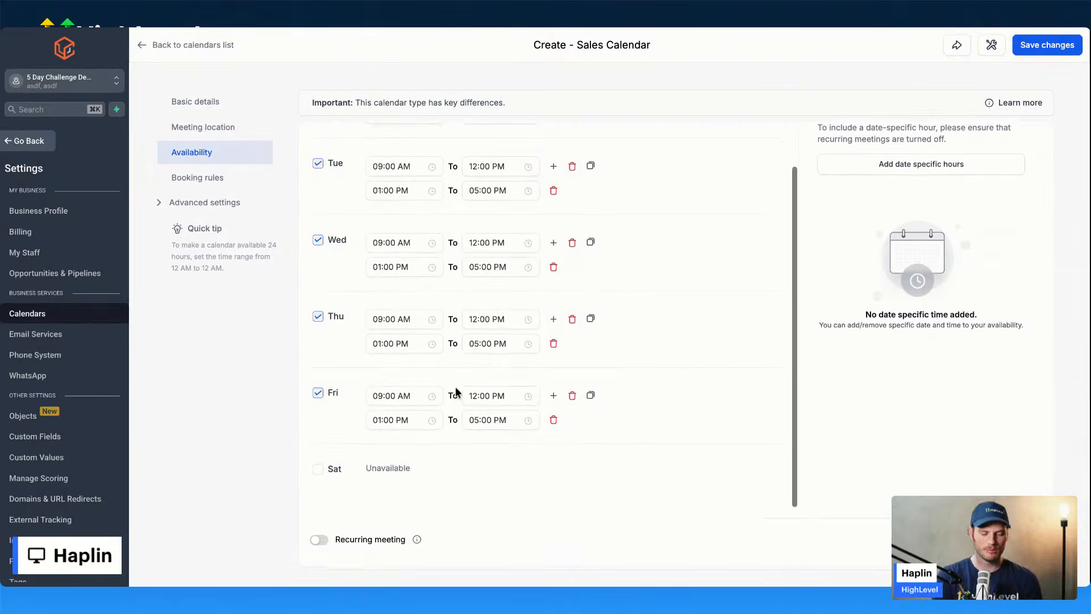
scroll(455, 391, up, 3)
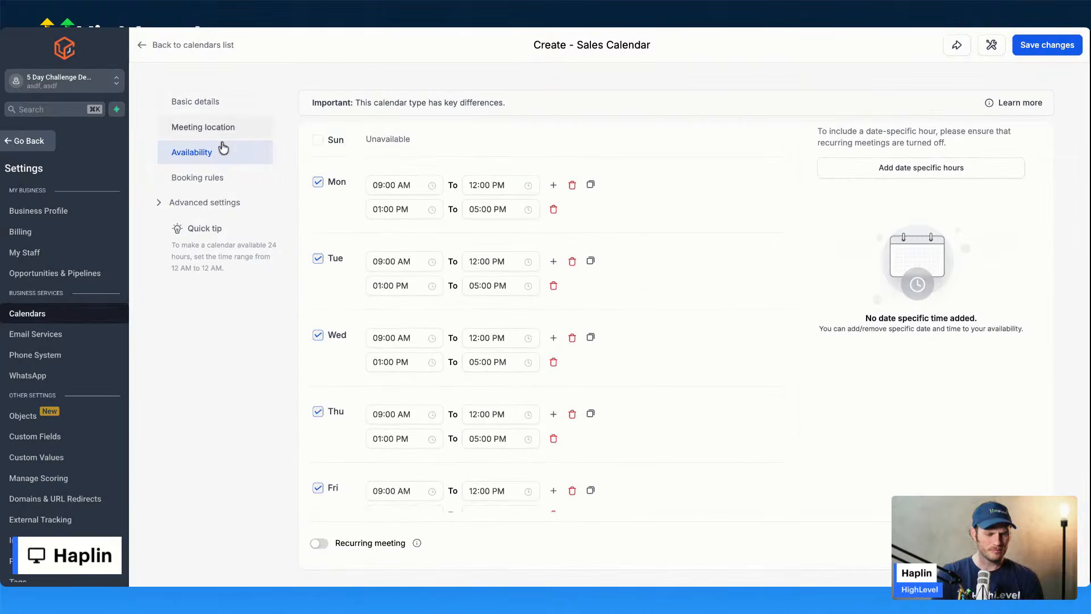
click(176, 207)
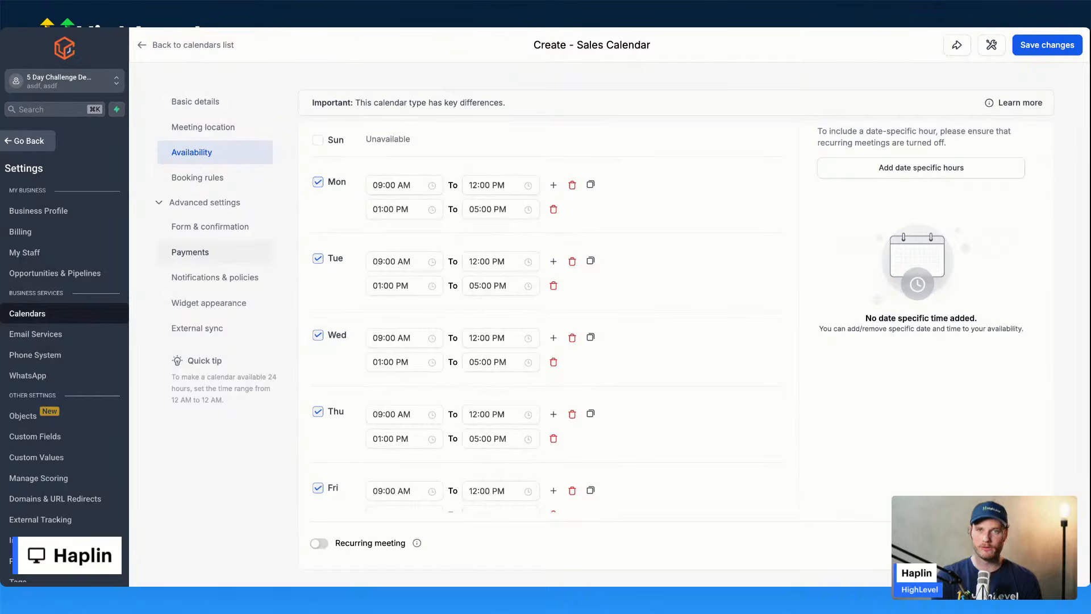
click(193, 334)
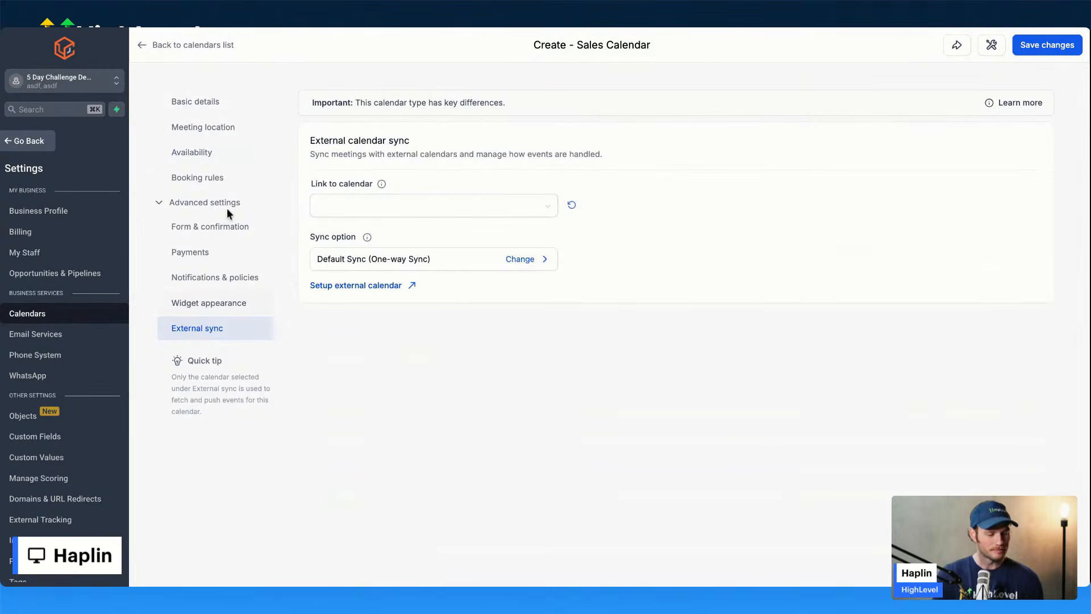
click(188, 256)
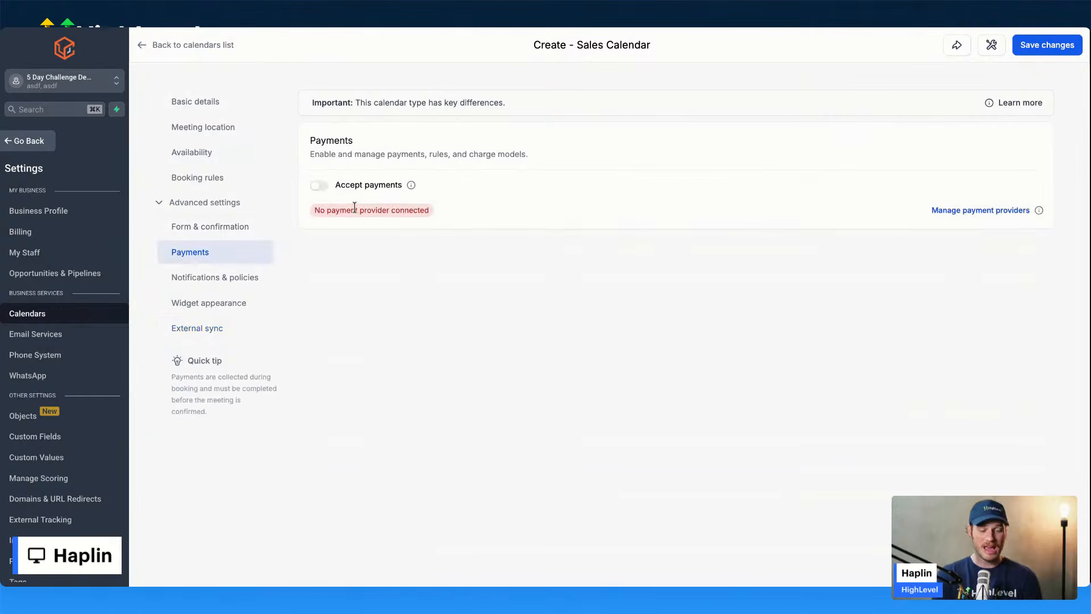
click(173, 206)
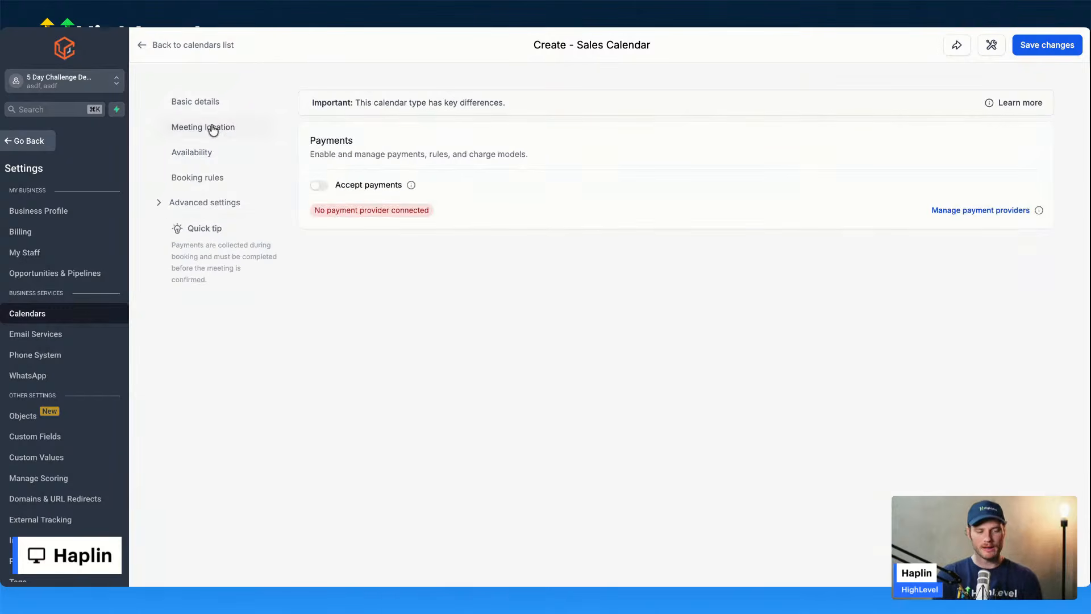
click(190, 152)
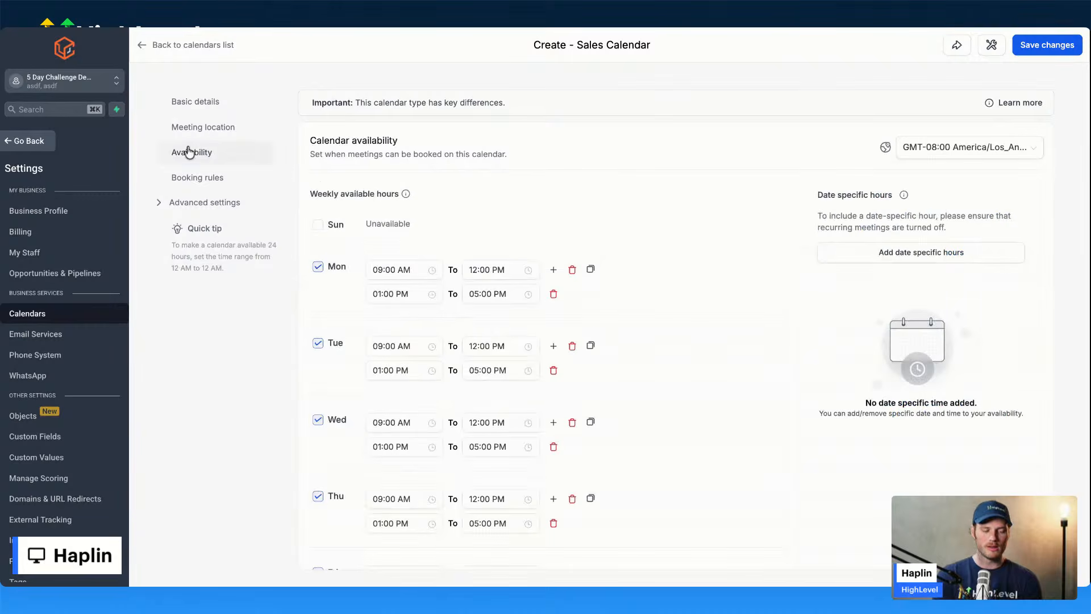
Step: Enter "sales calendar" as the description in the calendar's basic details and try to save the calendar
click(216, 105)
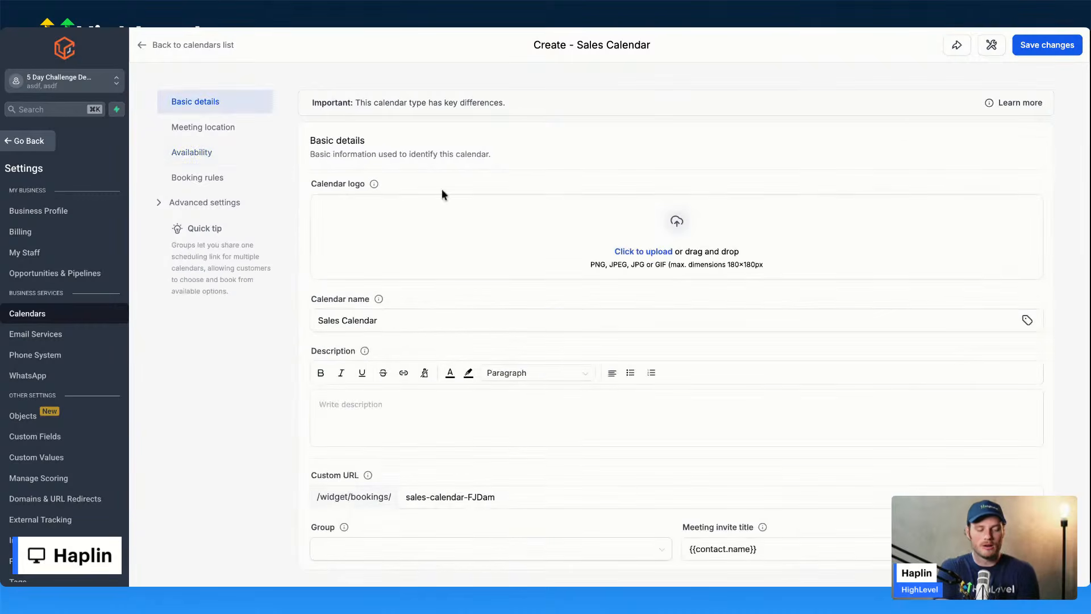
scroll(446, 284, down, 1)
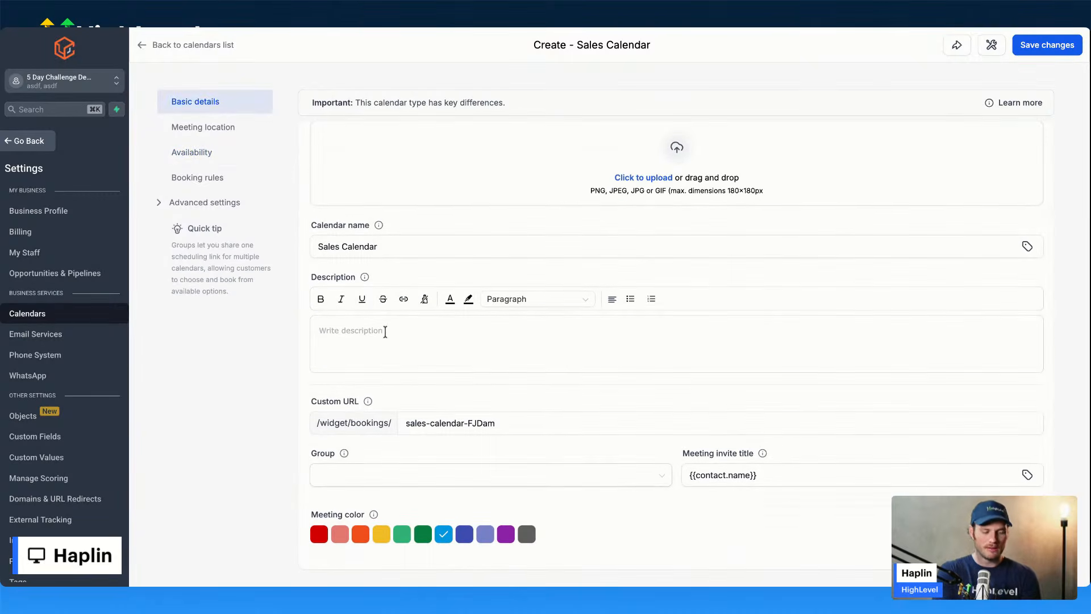
click(386, 332)
text(sales calednar)
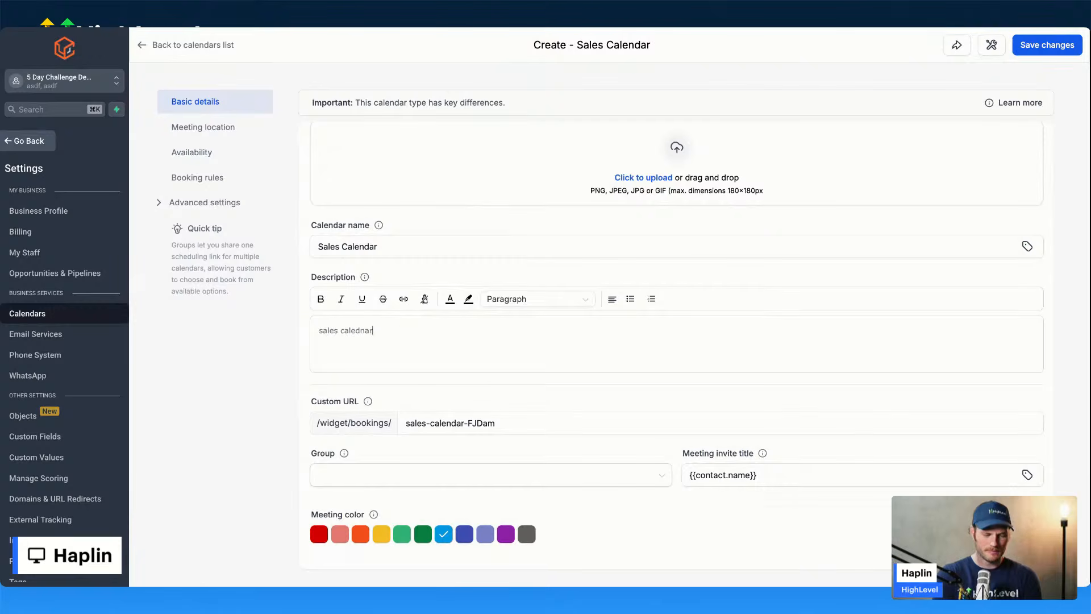
key(BackSpace)
key(BackSpace)
key(BackSpace)
key(BackSpace)
key(BackSpace)
text(endar)
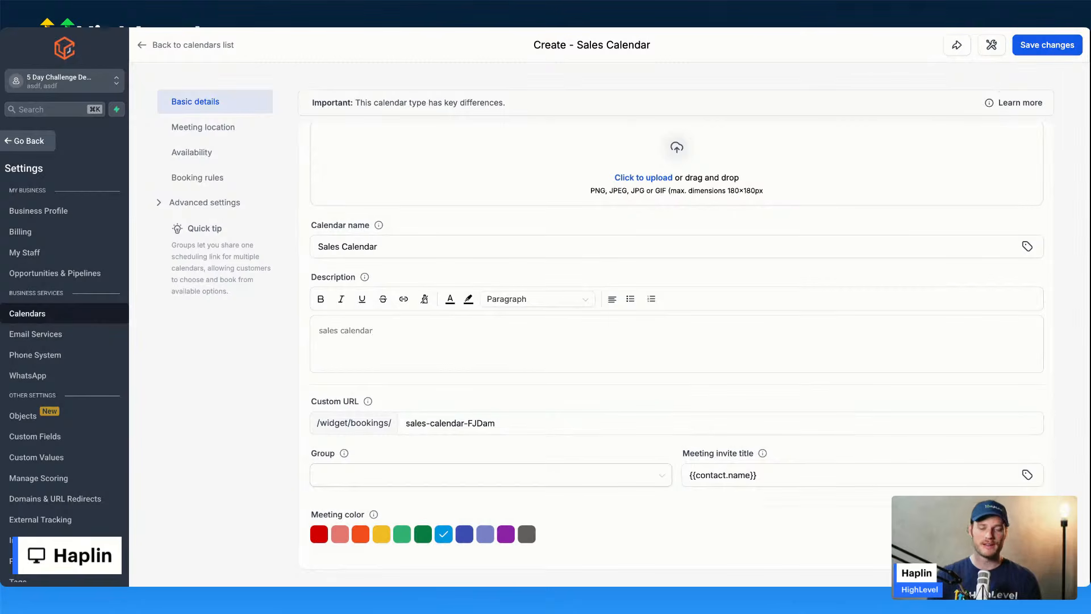
click(1047, 51)
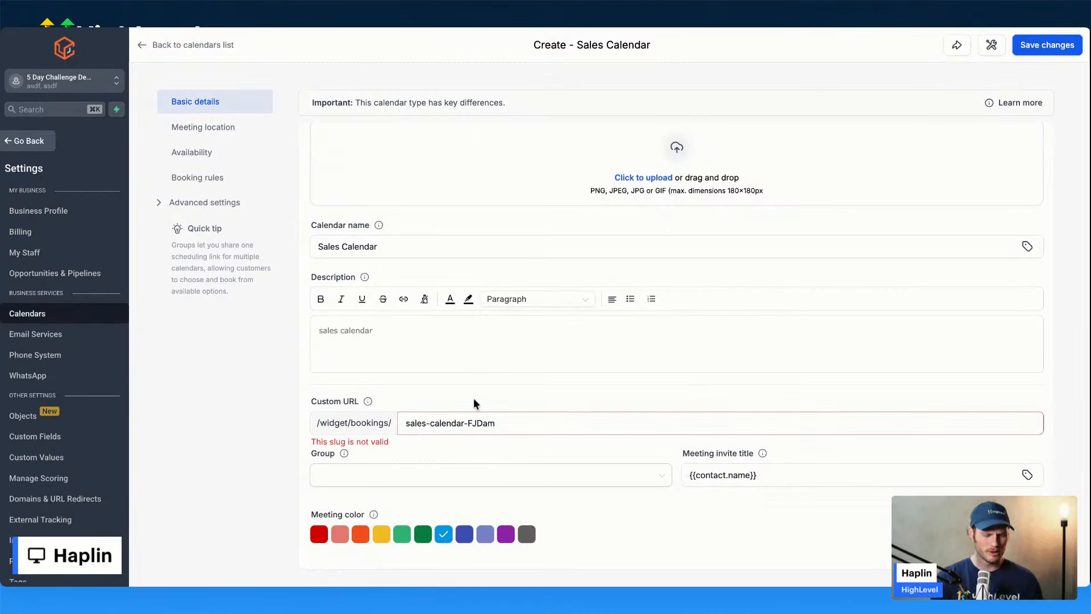
Step: Replace the custom URL's "FJDam" ending with the owner's name followed by "5dc" and save the calendar
click(459, 420)
mouse_move(345, 453)
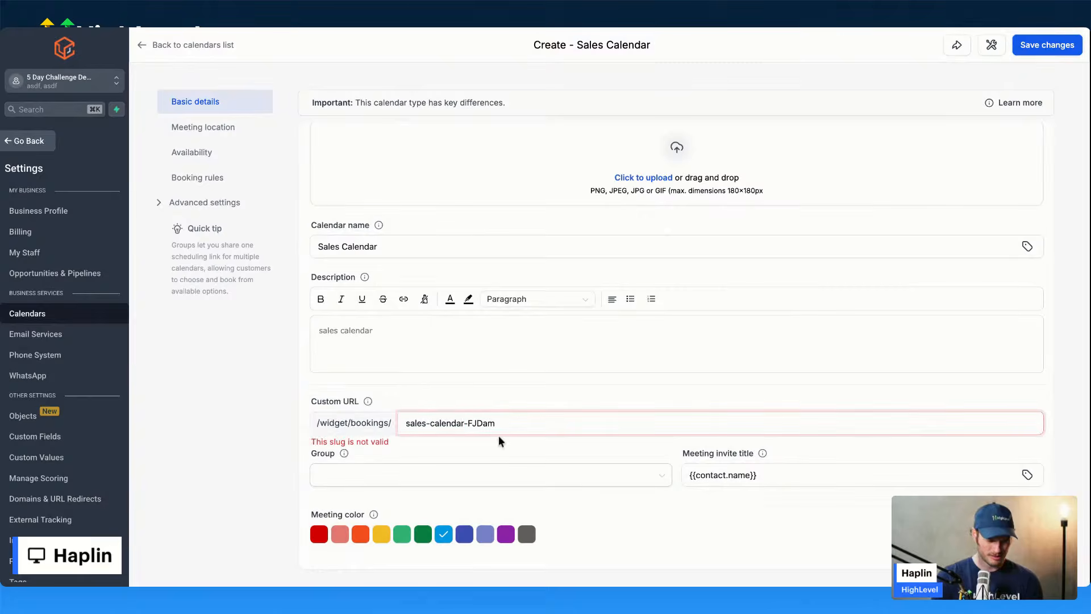
click(509, 421)
key(BackSpace)
key(BackSpace)
key(BackSpace)
key(BackSpace)
key(BackSpace)
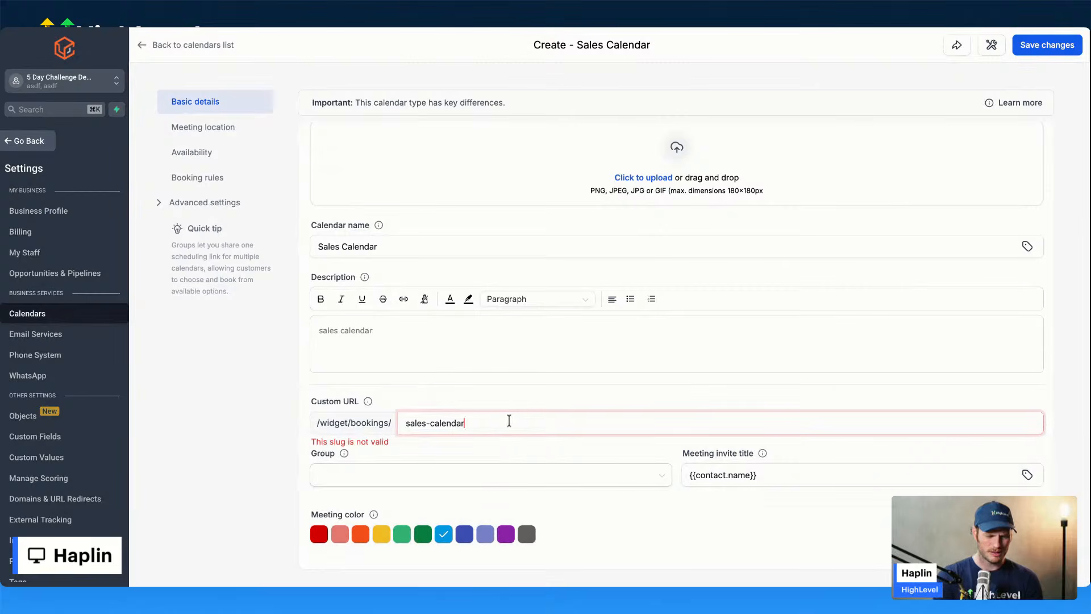
text(-haplin)
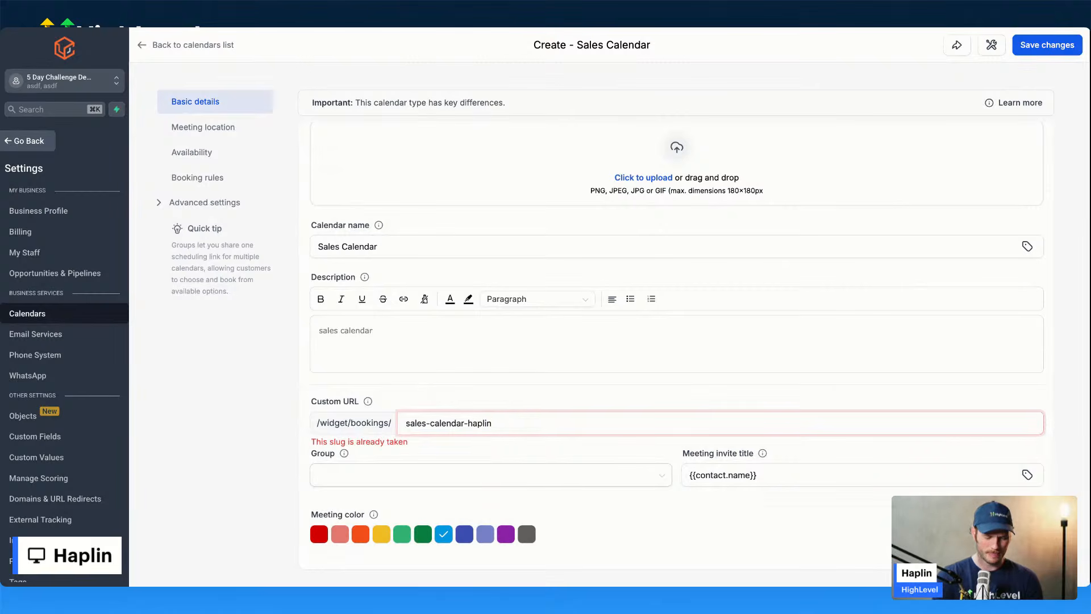
text(5dc)
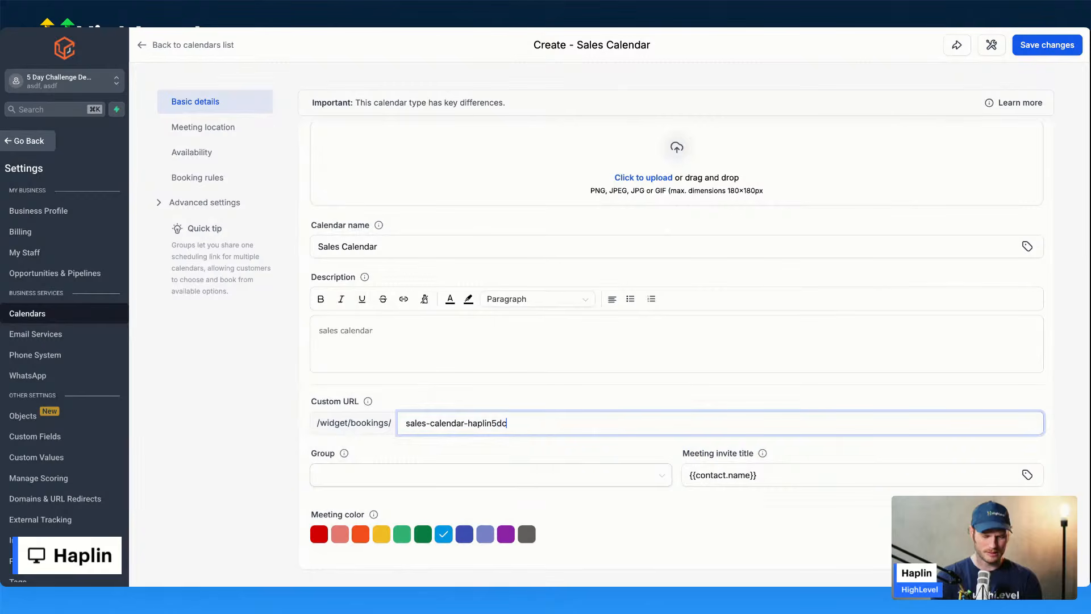
click(1037, 49)
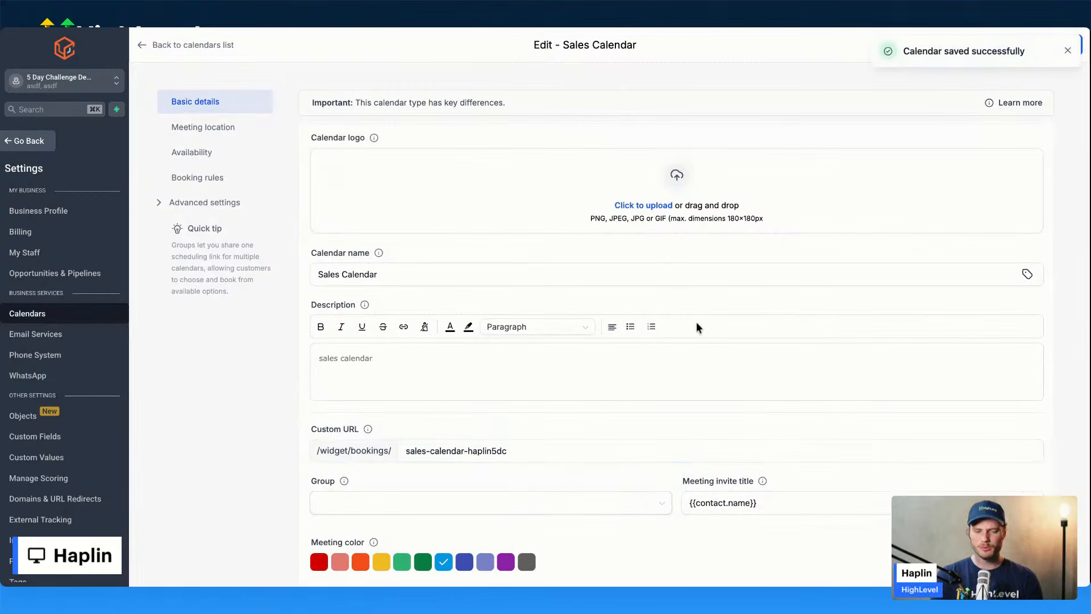
click(1068, 52)
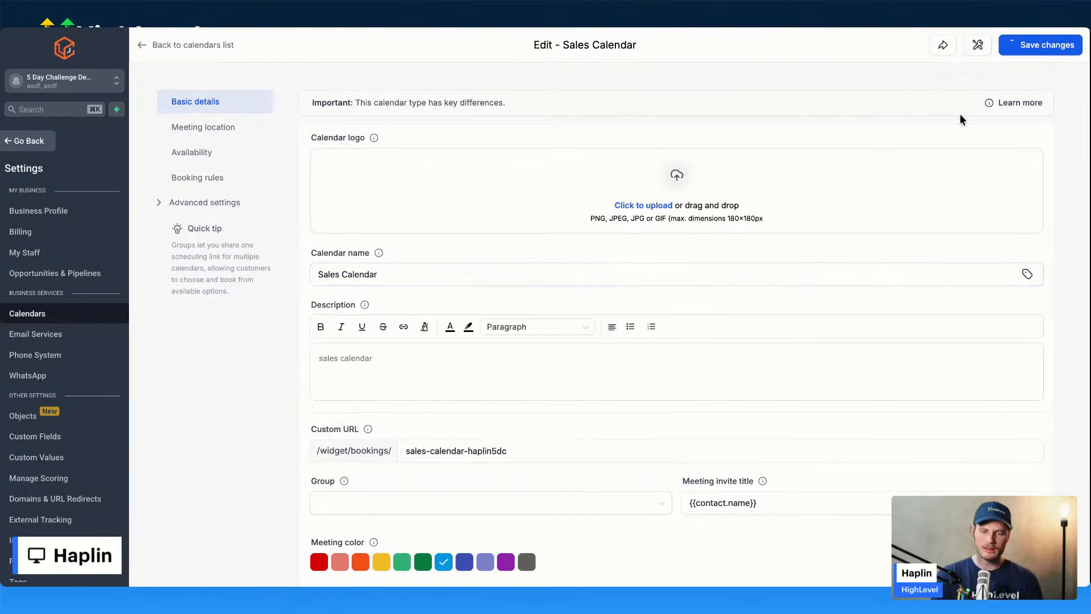
Step: Copy the Sales Calendar's scheduling link from the calendars list and view its public booking page enlarged
click(203, 50)
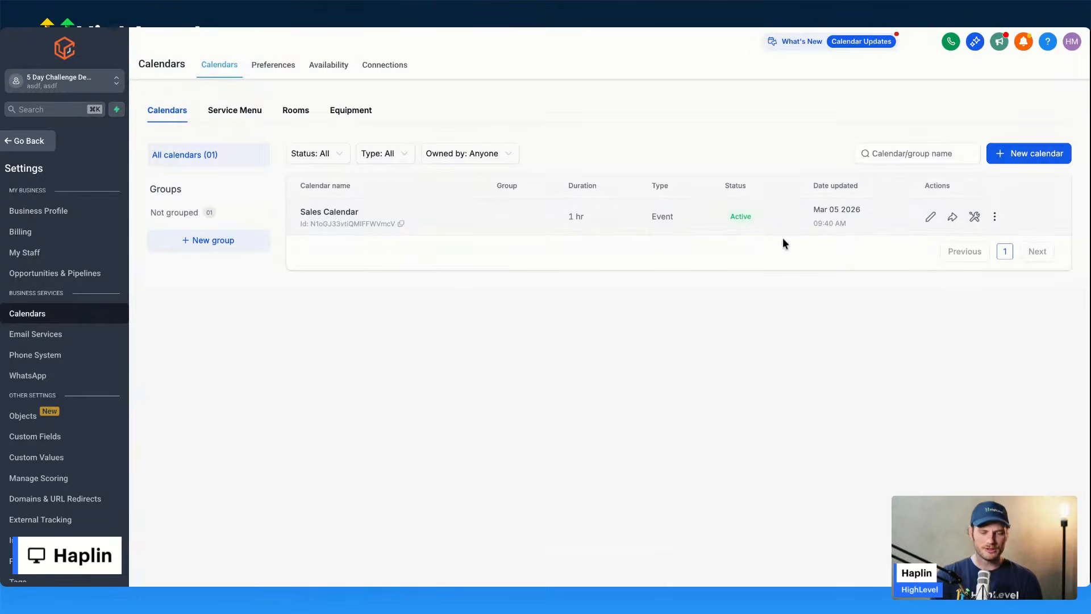
click(952, 217)
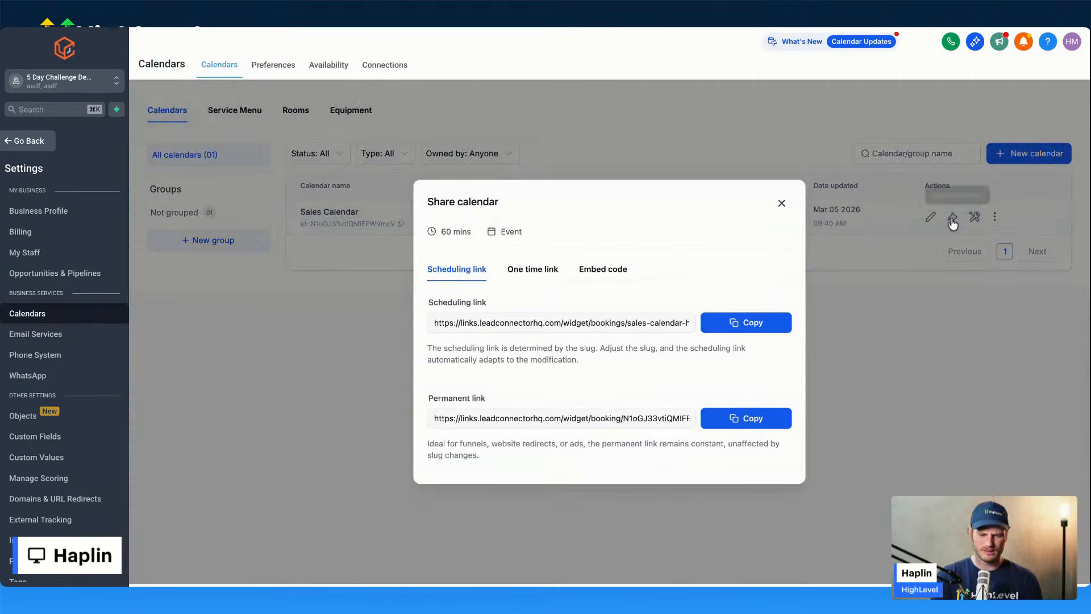
click(742, 325)
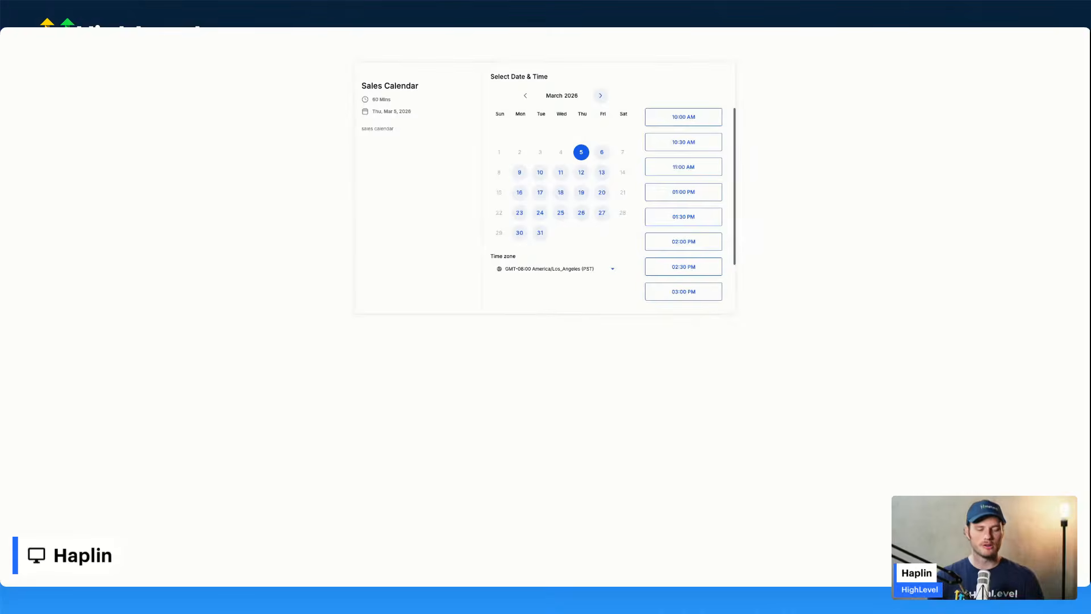
key(super+plus)
key(super+plus)
key(super+plus)
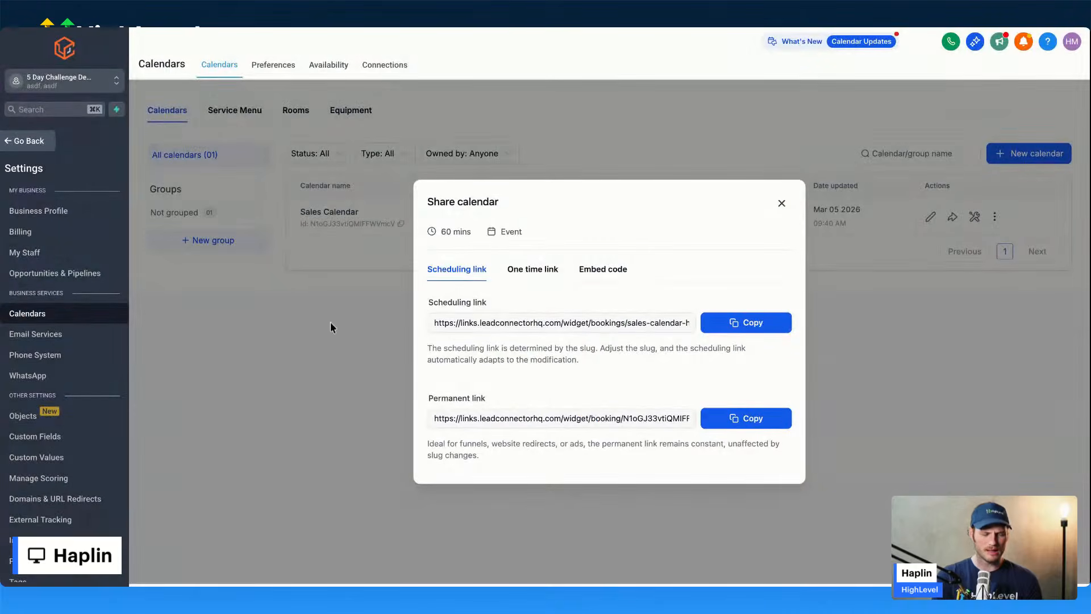
click(781, 203)
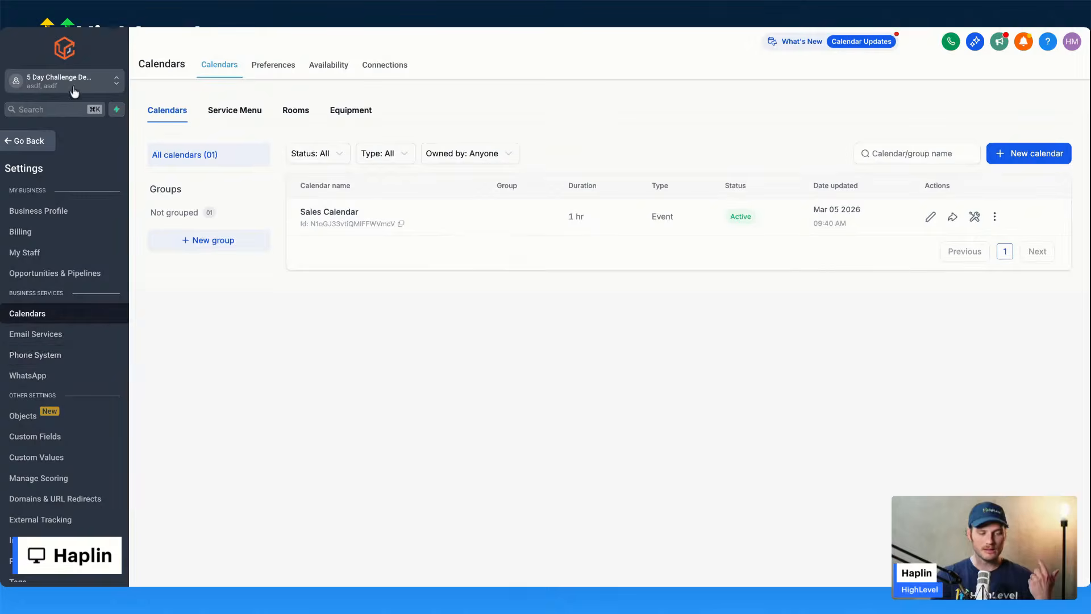
Step: Open the Thank You page of the Smart Finance funnel for editing in a new tab
click(29, 140)
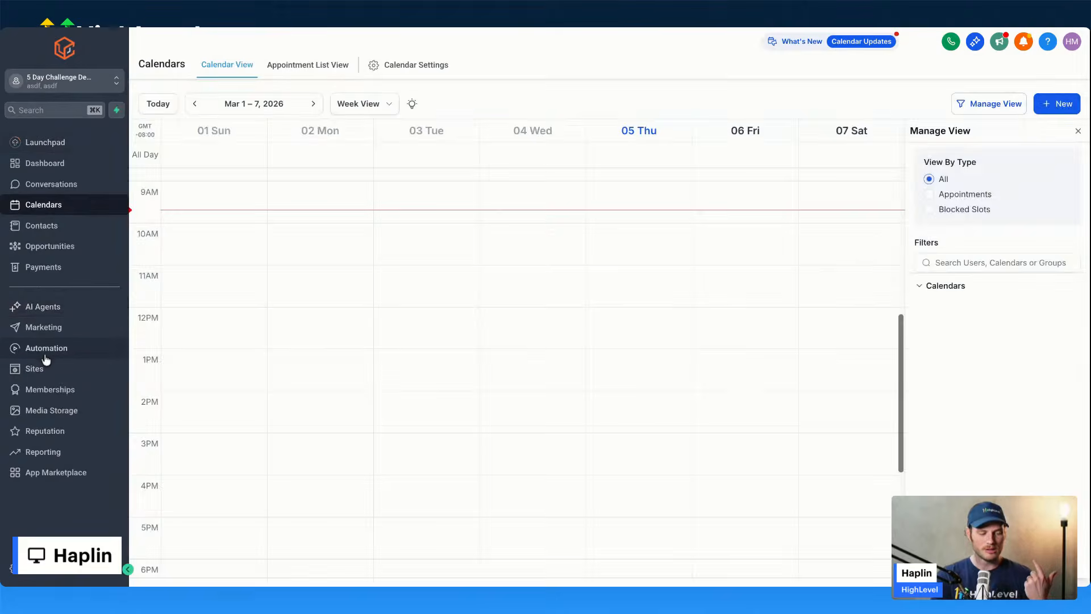
click(45, 351)
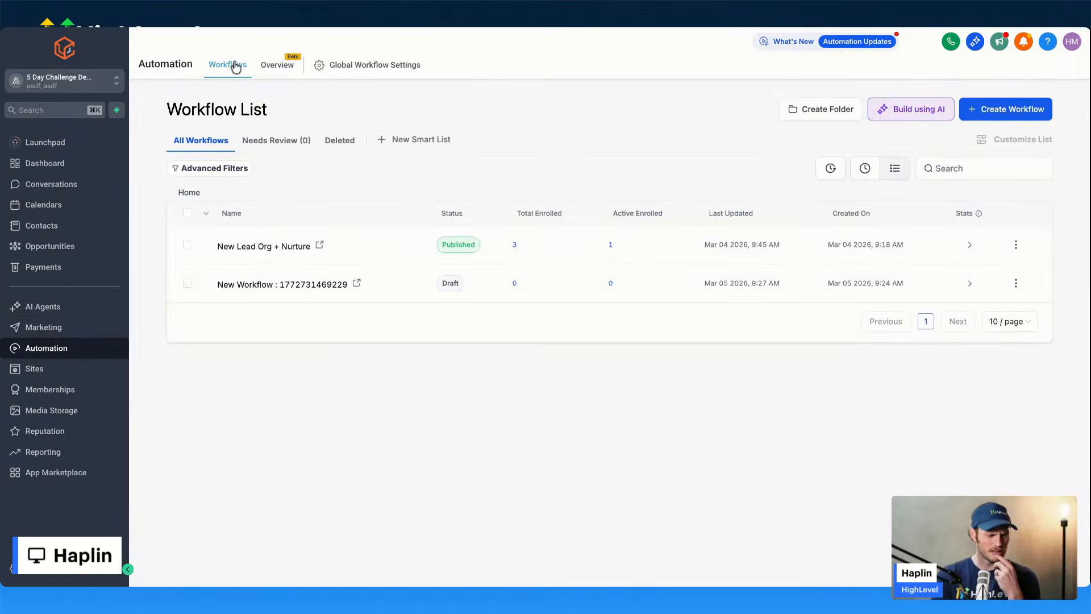
click(35, 369)
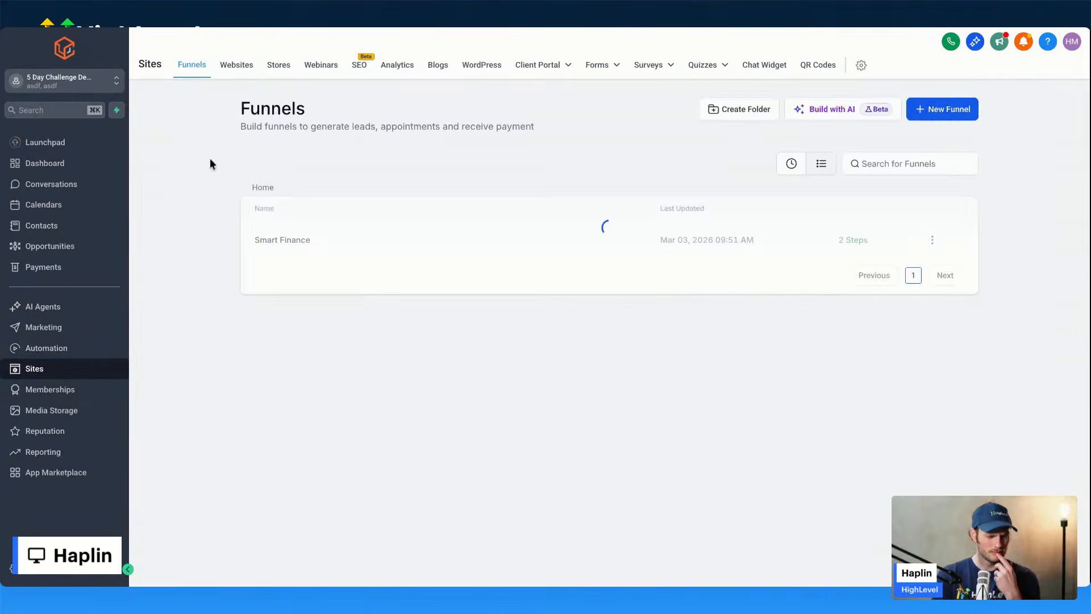
click(287, 246)
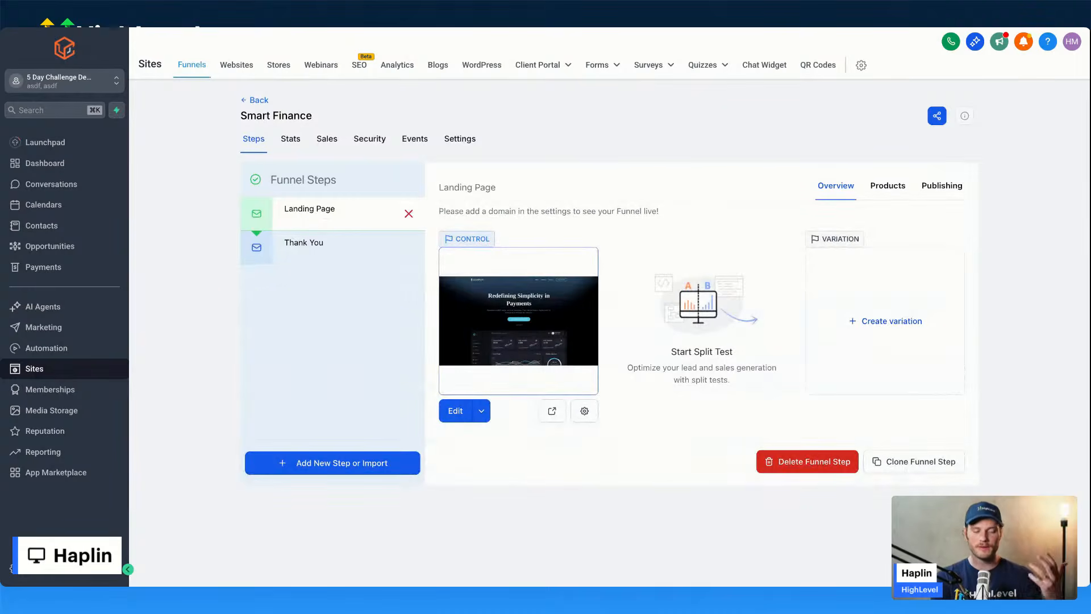
click(312, 247)
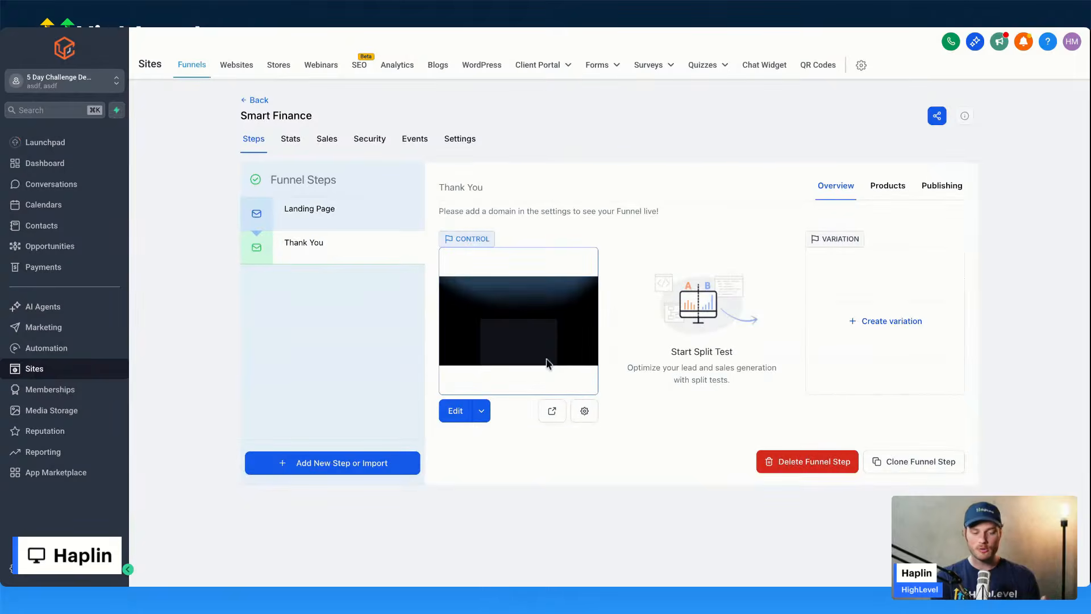
click(481, 410)
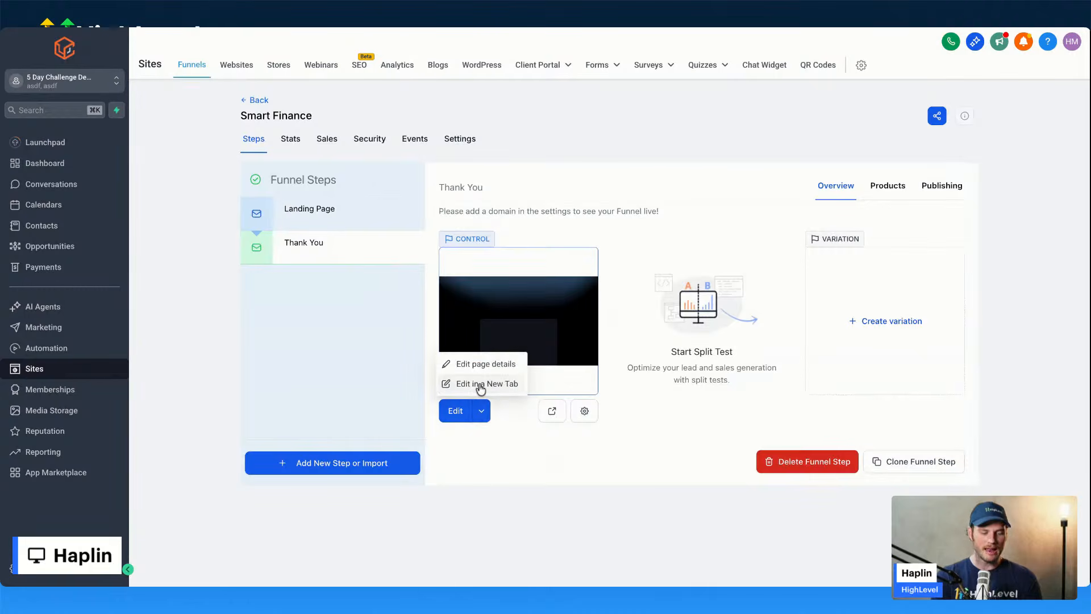
click(480, 384)
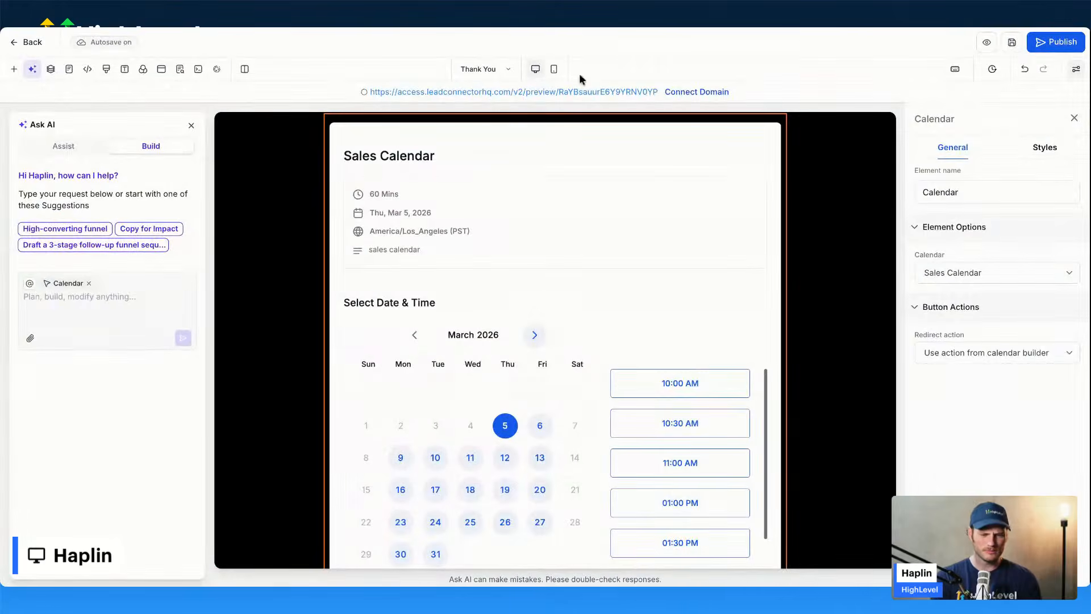
Step: Save the Thank You page with the embedded Sales Calendar, review its layout, and return to the funnel steps
click(1012, 43)
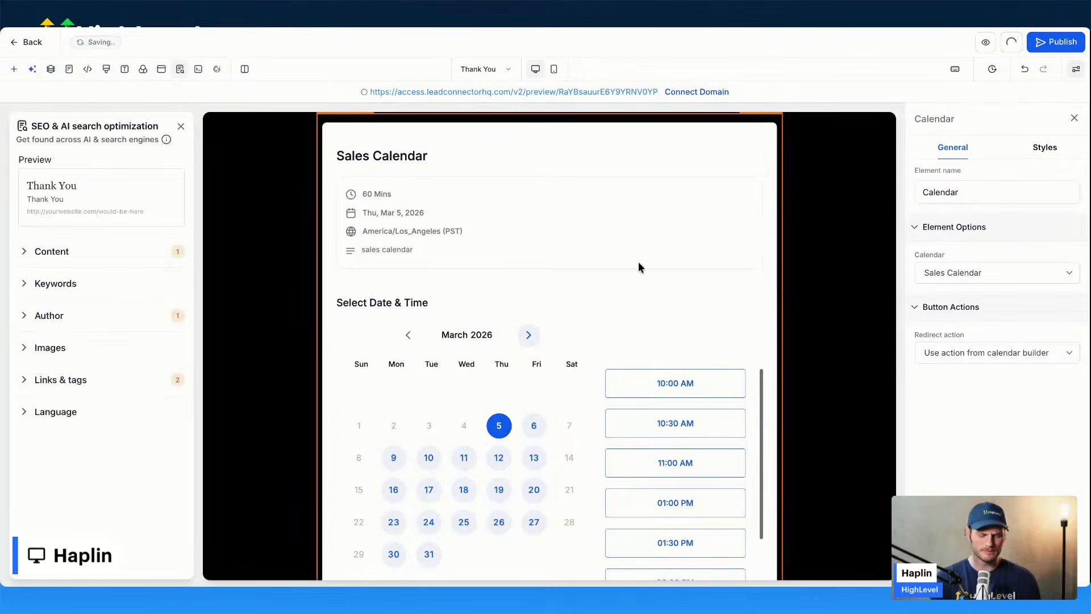
scroll(611, 300, down, 2)
scroll(611, 300, down, 3)
scroll(611, 300, up, 7)
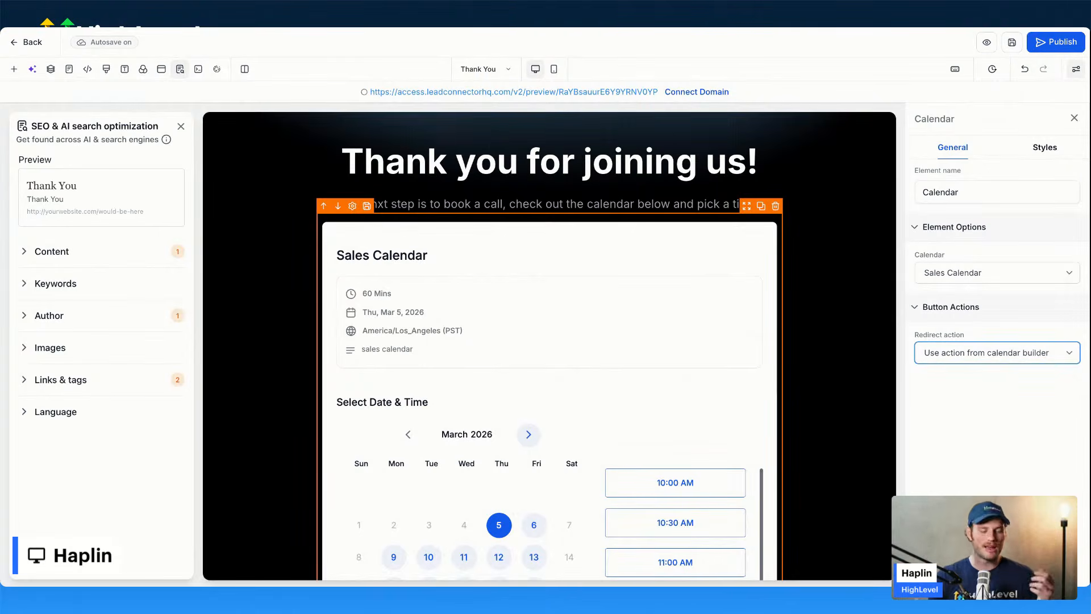
scroll(538, 241, down, 1)
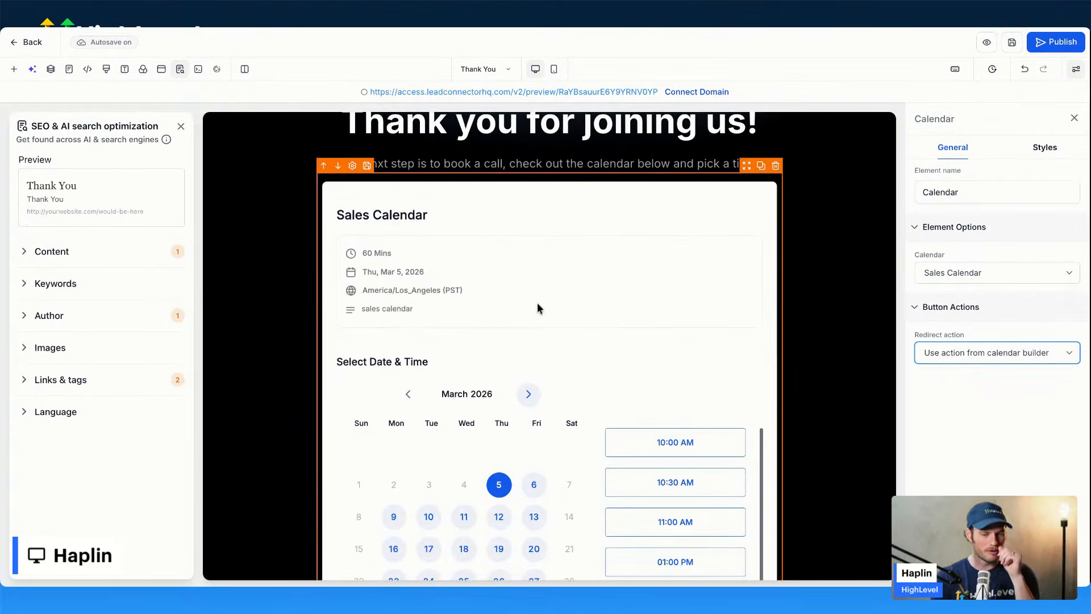
scroll(525, 306, up, 3)
click(22, 46)
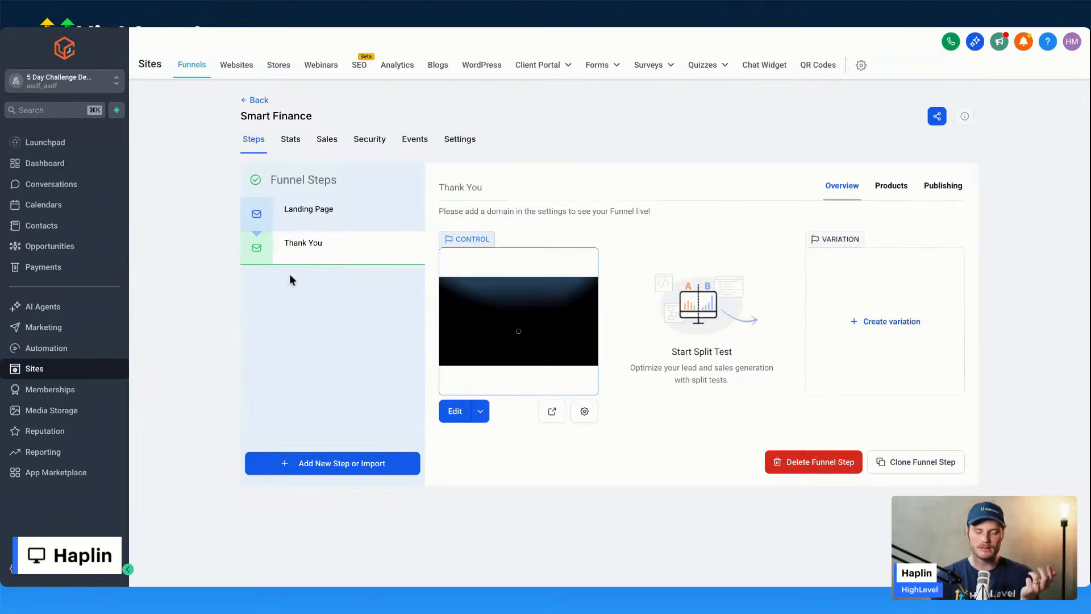
Step: Add an "Appt Set" stage to the 5 Day Challenge Example opportunities pipeline and view the updated pipeline board
click(73, 245)
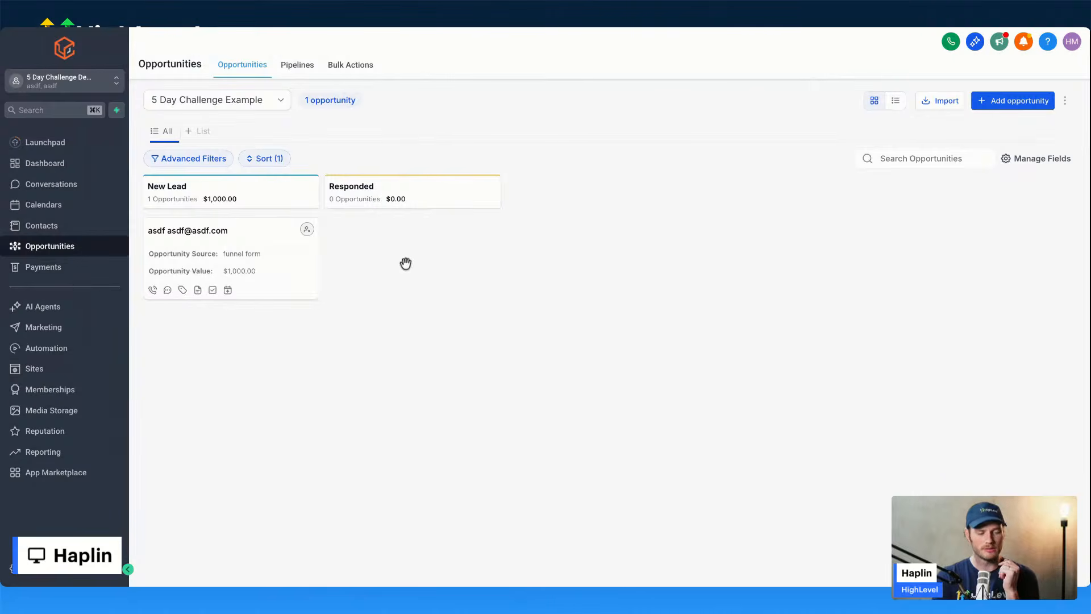
click(297, 66)
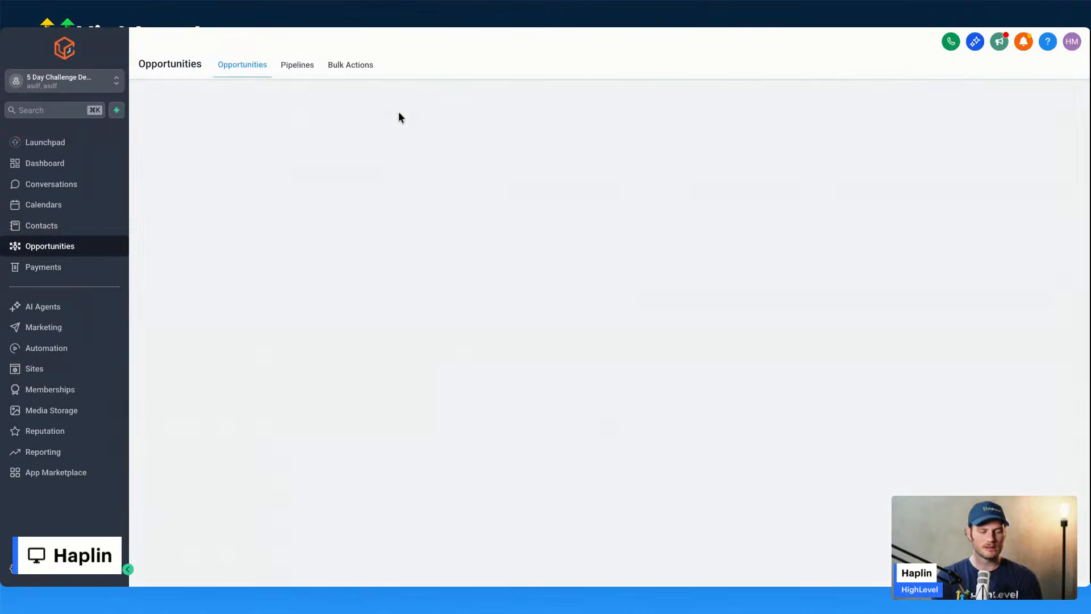
click(1001, 203)
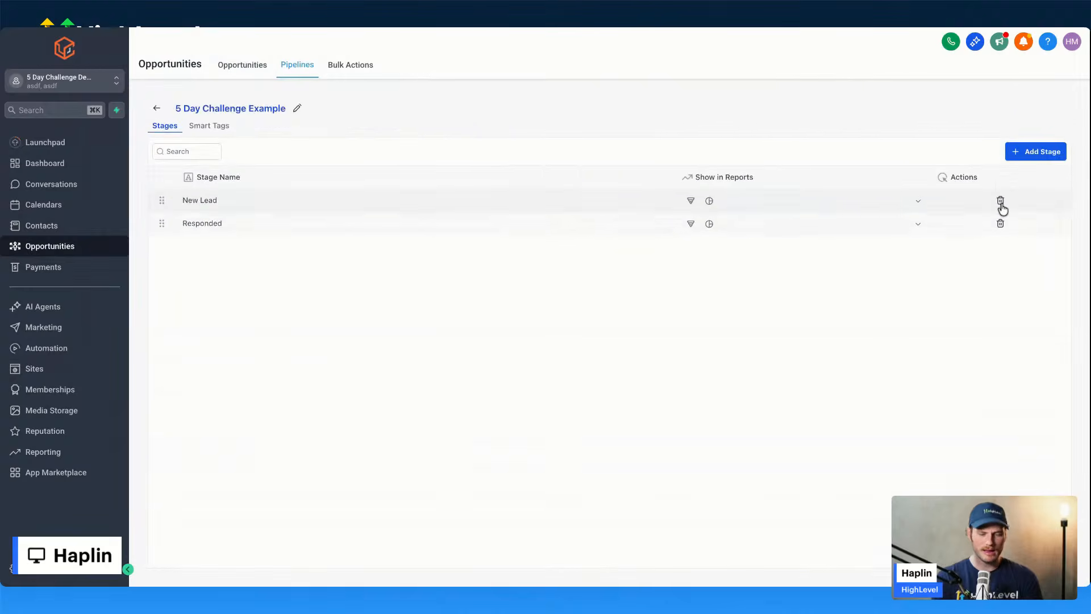
click(1022, 159)
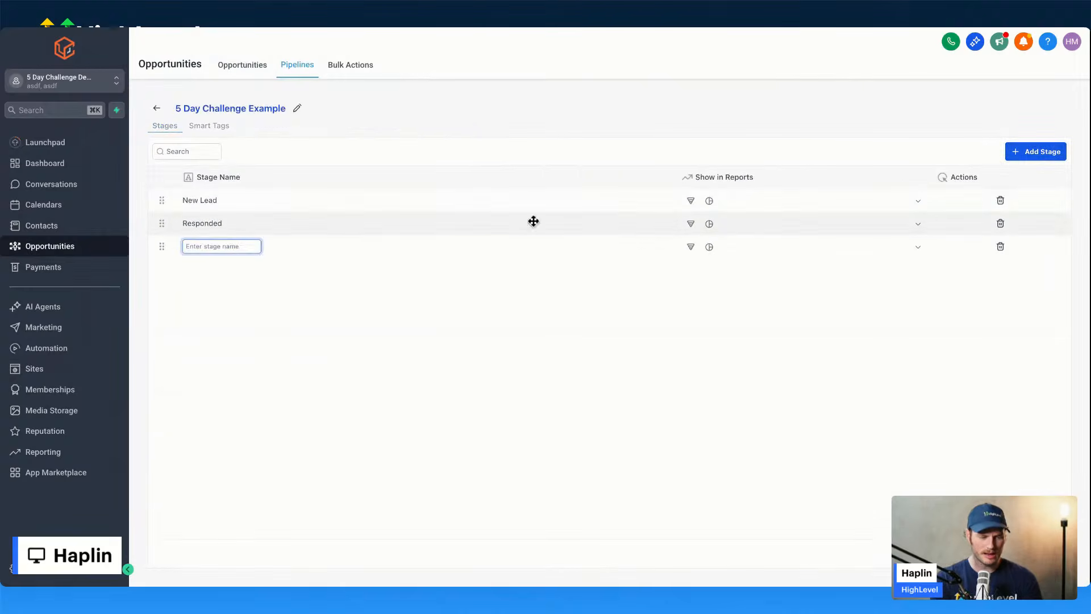
text(Appt Set)
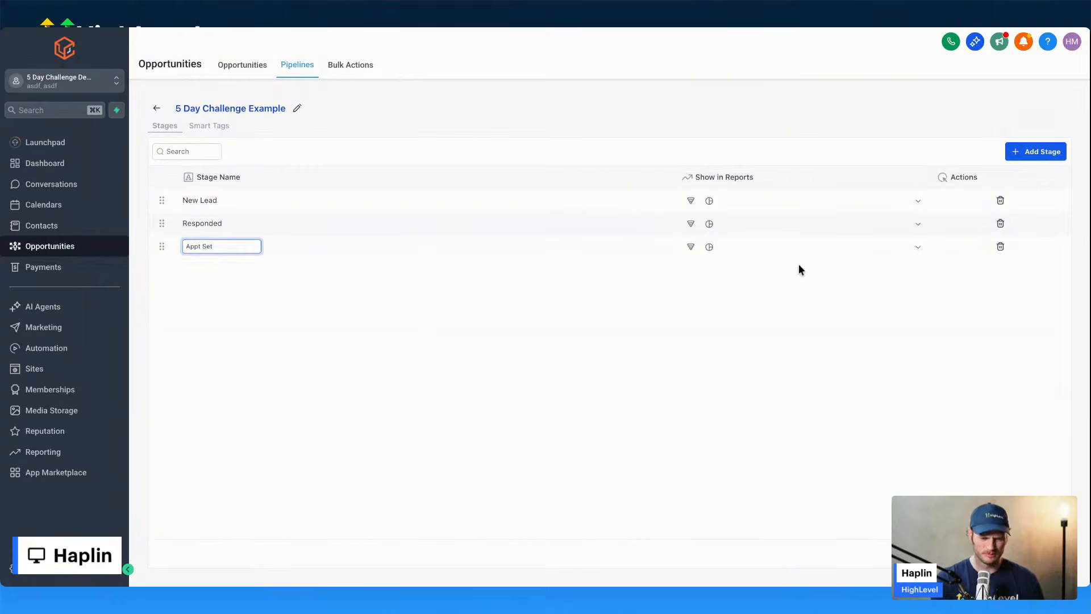
click(795, 301)
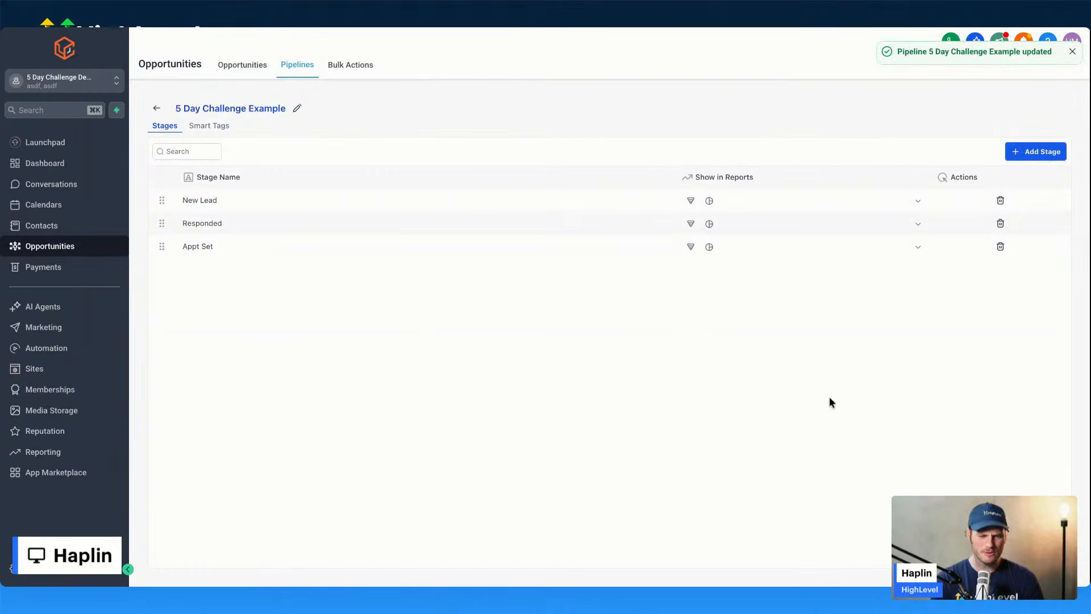
click(258, 66)
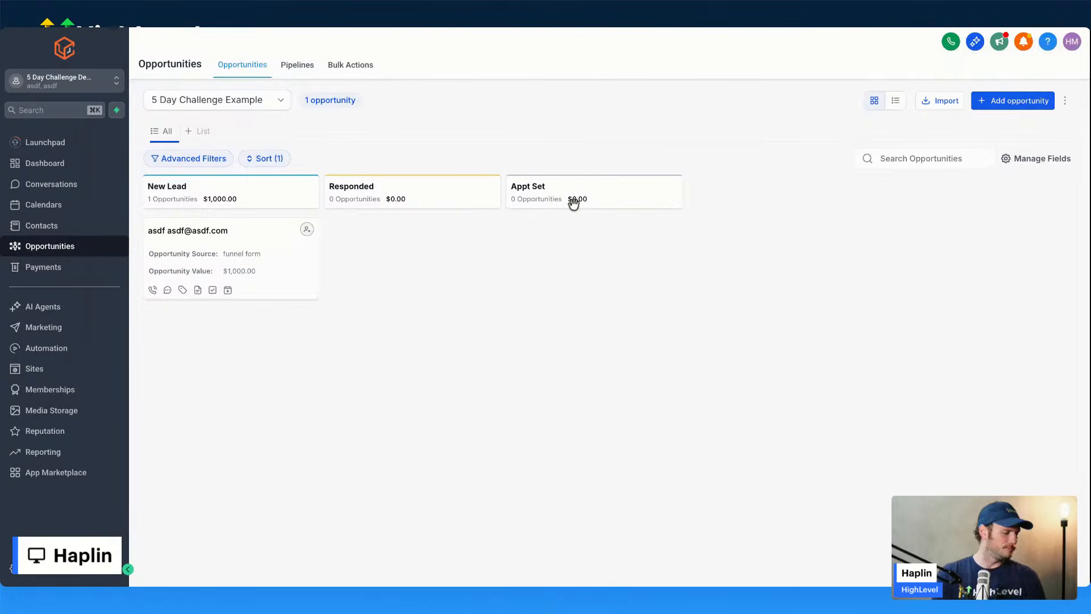
Step: Open the listed contact's record and show its appointments
click(41, 226)
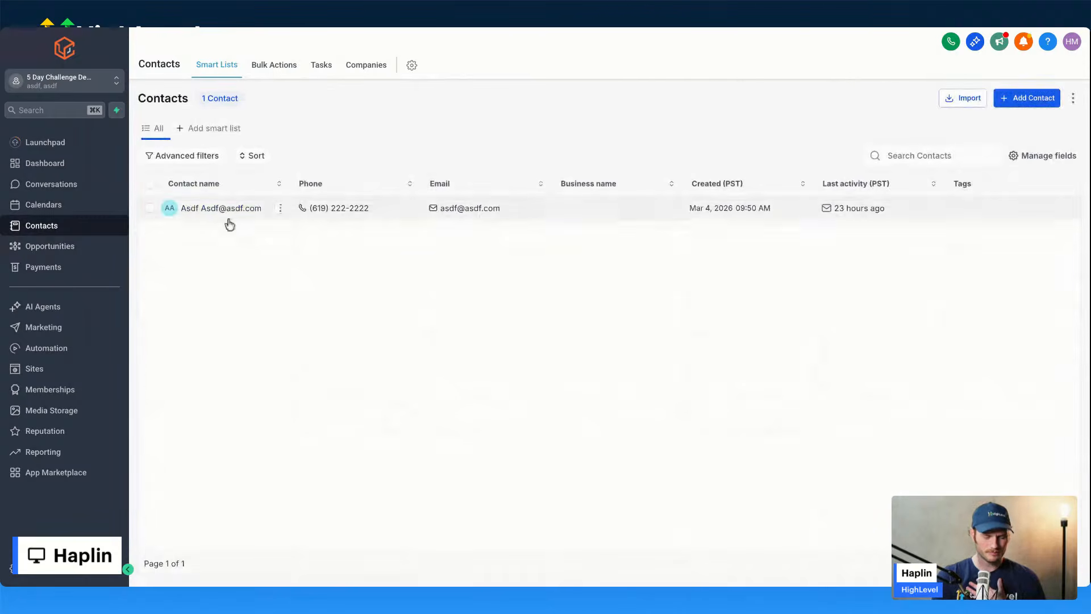
click(226, 219)
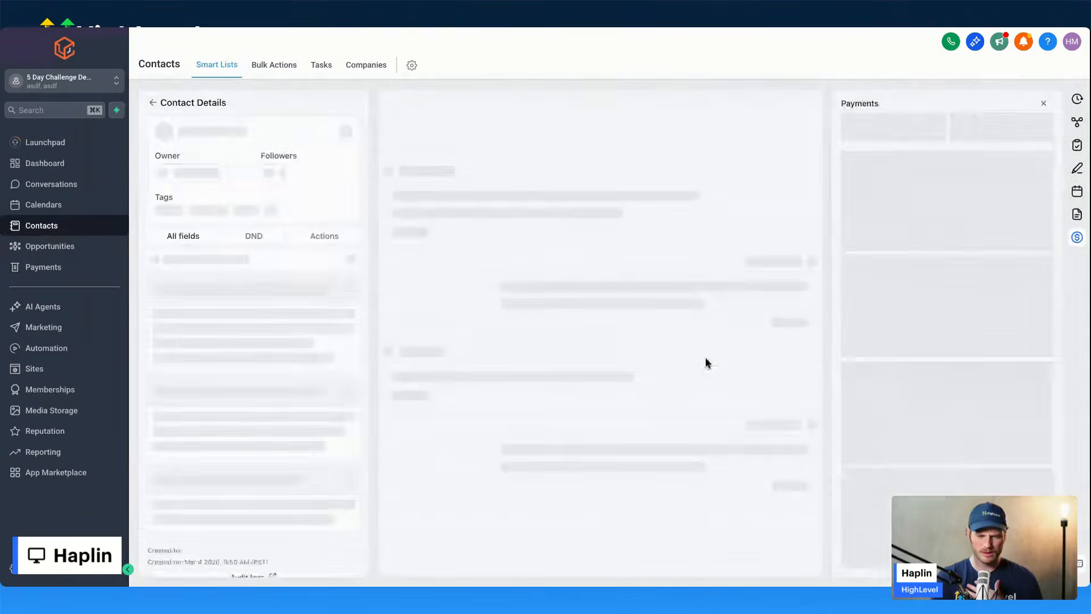
click(1078, 193)
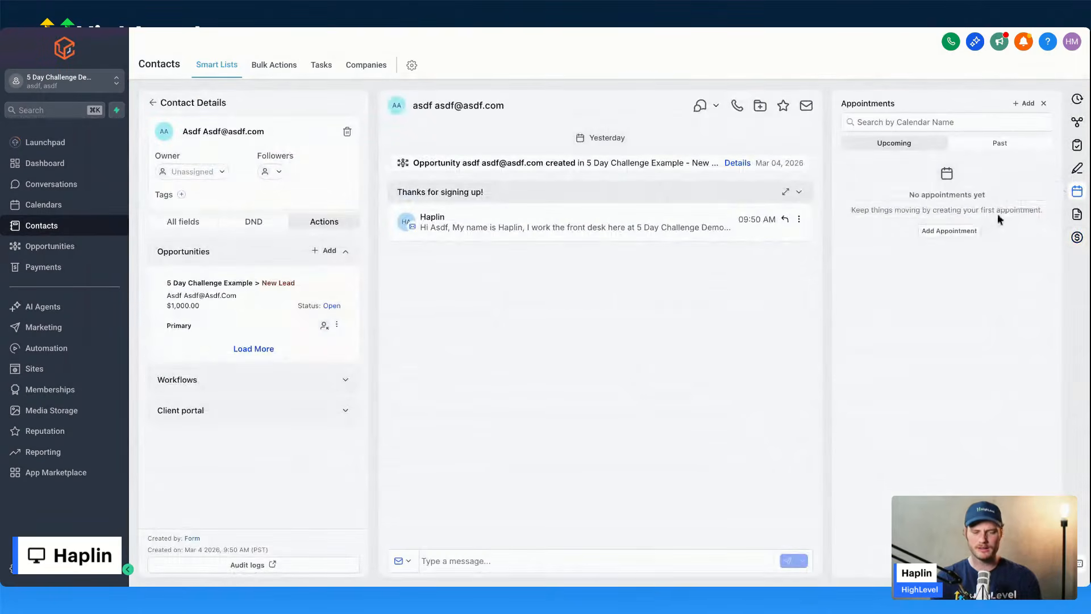
Step: Draft a Sales Calendar appointment for the contact on March 6, 2026, 10:00 am - 11:00 am, and close it without booking
click(955, 233)
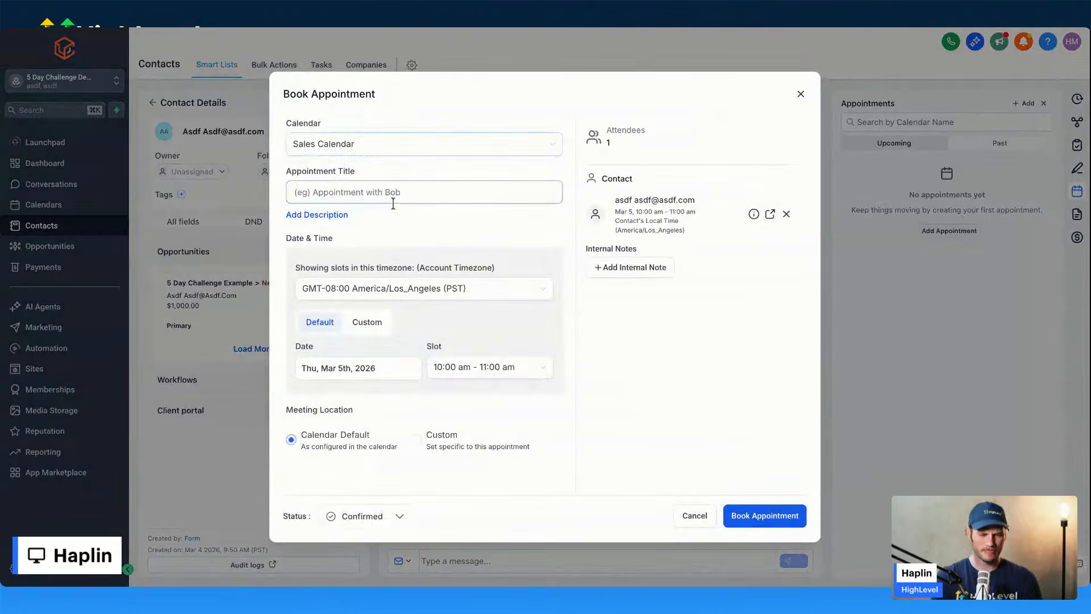
click(343, 369)
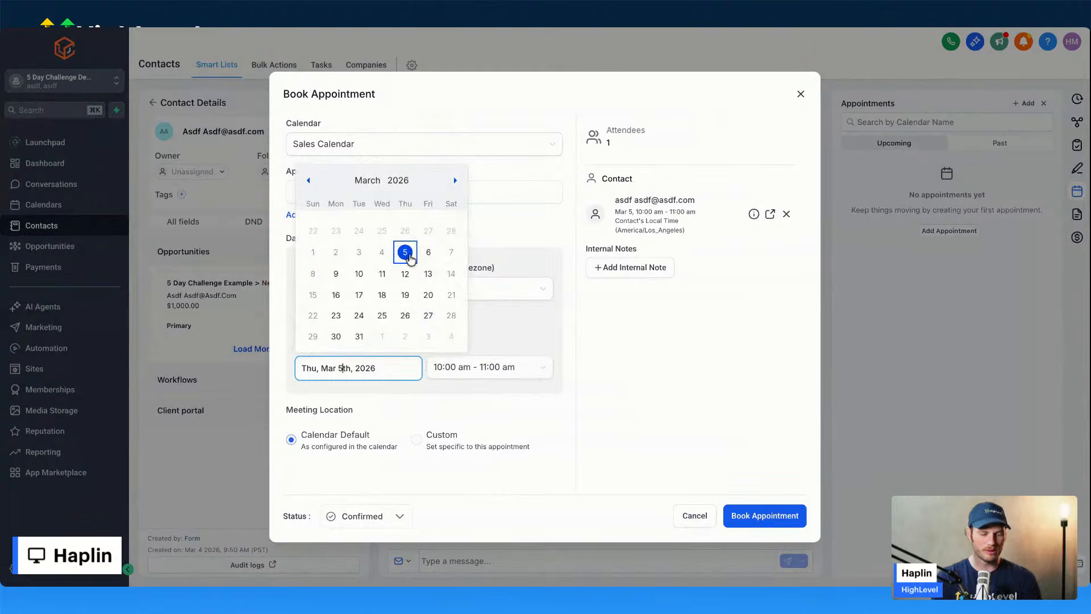
click(409, 255)
click(800, 94)
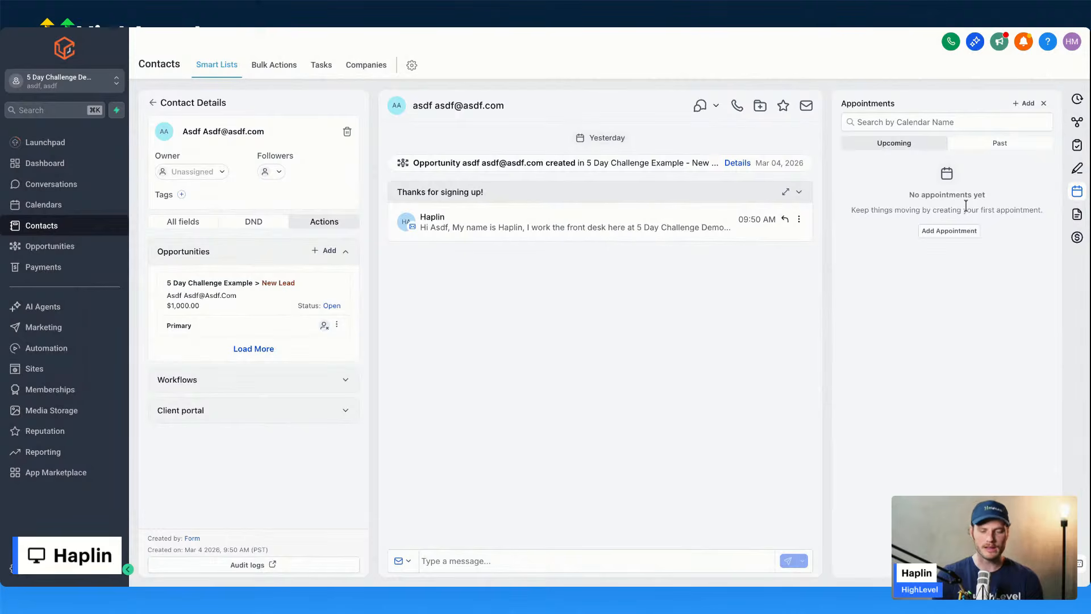
click(953, 232)
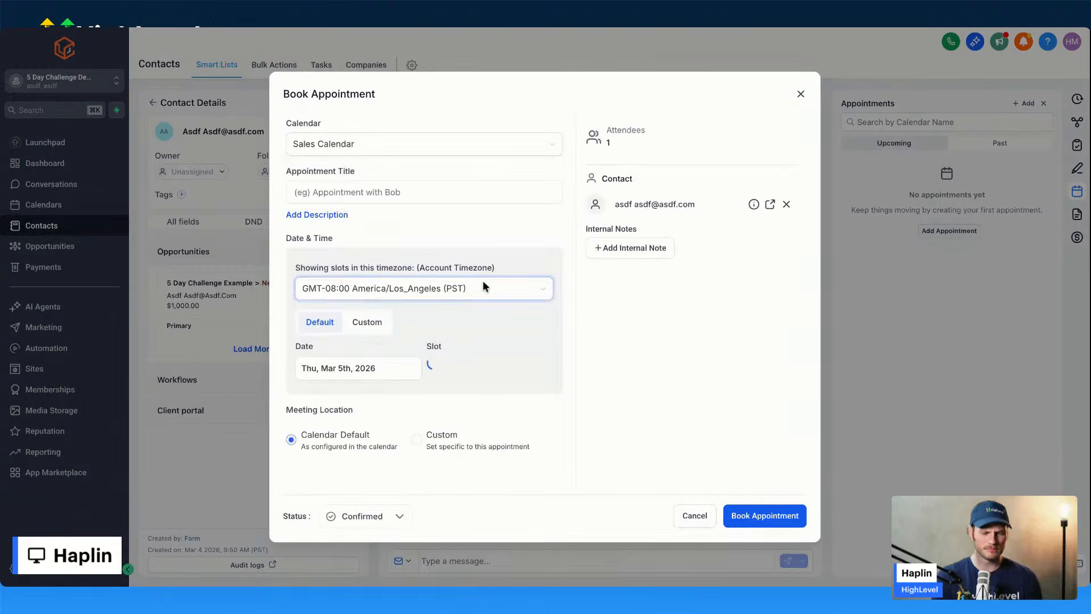
click(359, 367)
click(428, 252)
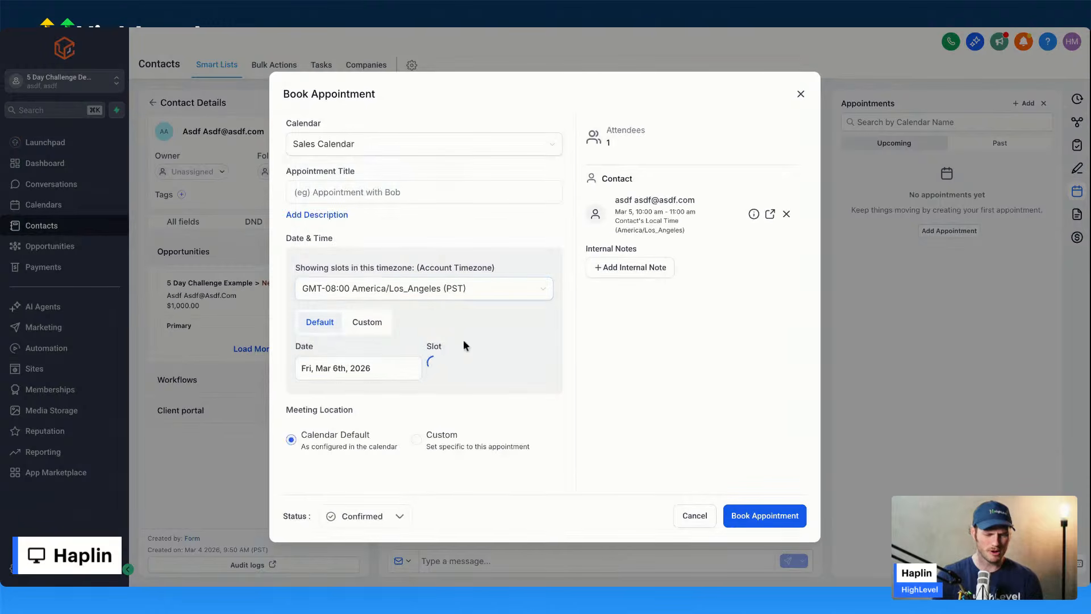
click(449, 367)
click(458, 435)
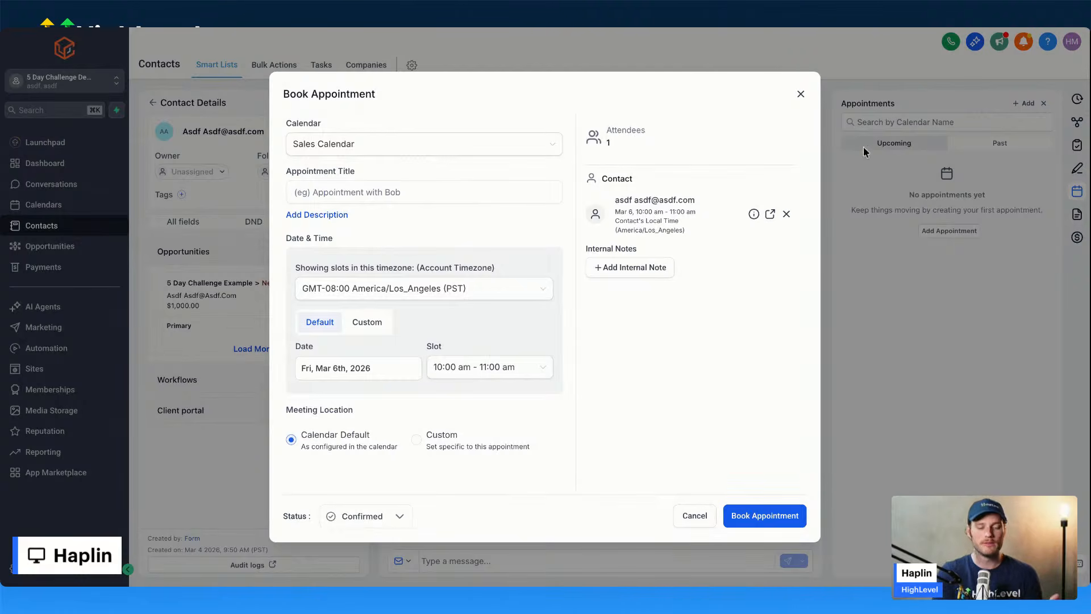
click(801, 95)
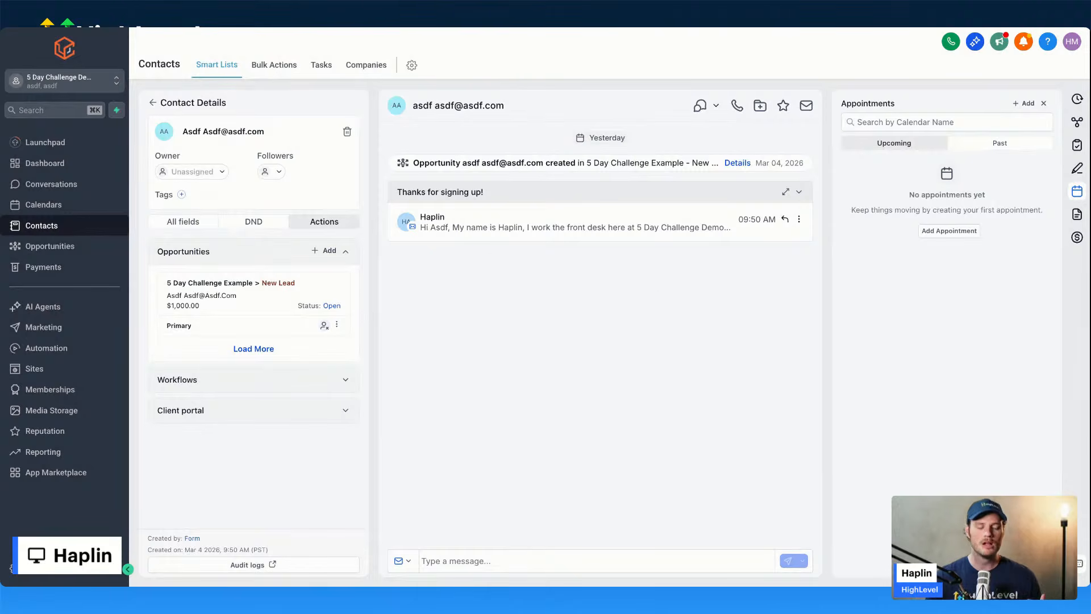
Step: Delete the unnamed draft workflow from the workflow list, confirming with "Delete"
click(60, 351)
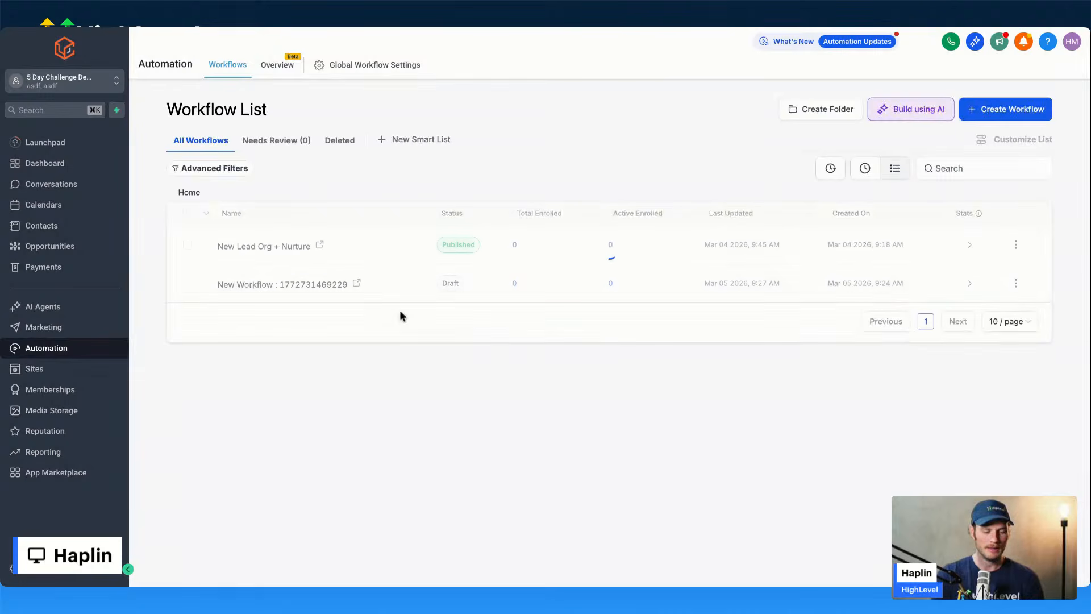
click(1015, 283)
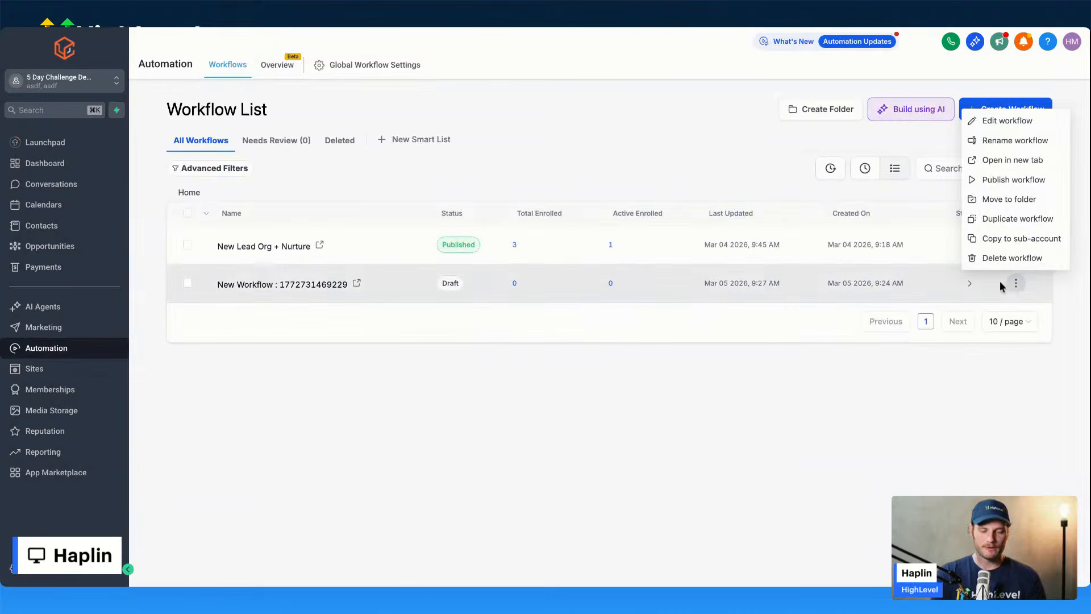
click(995, 258)
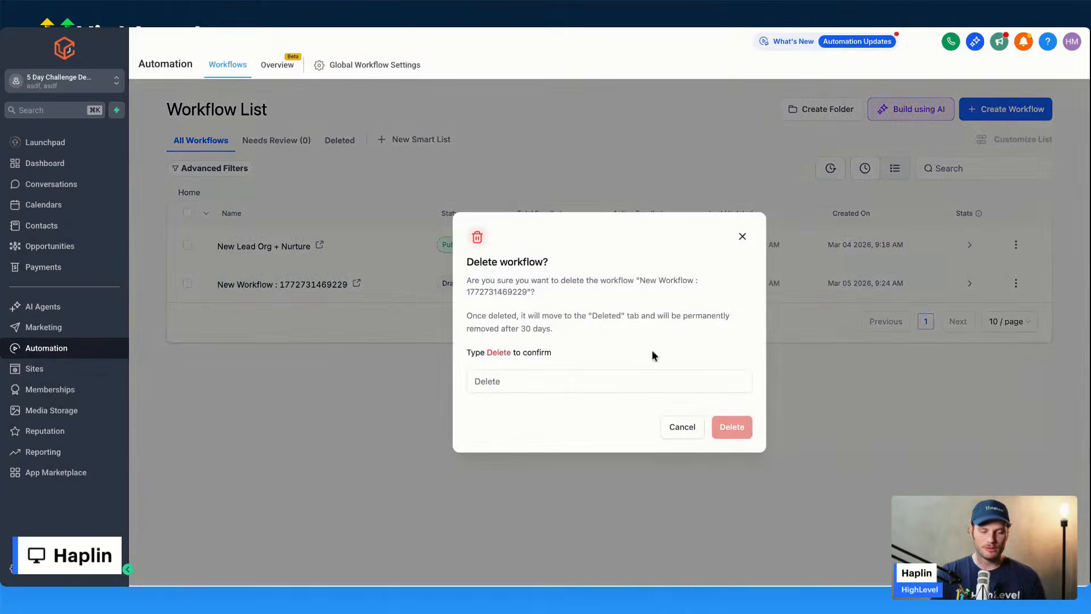
click(592, 382)
text(Delete)
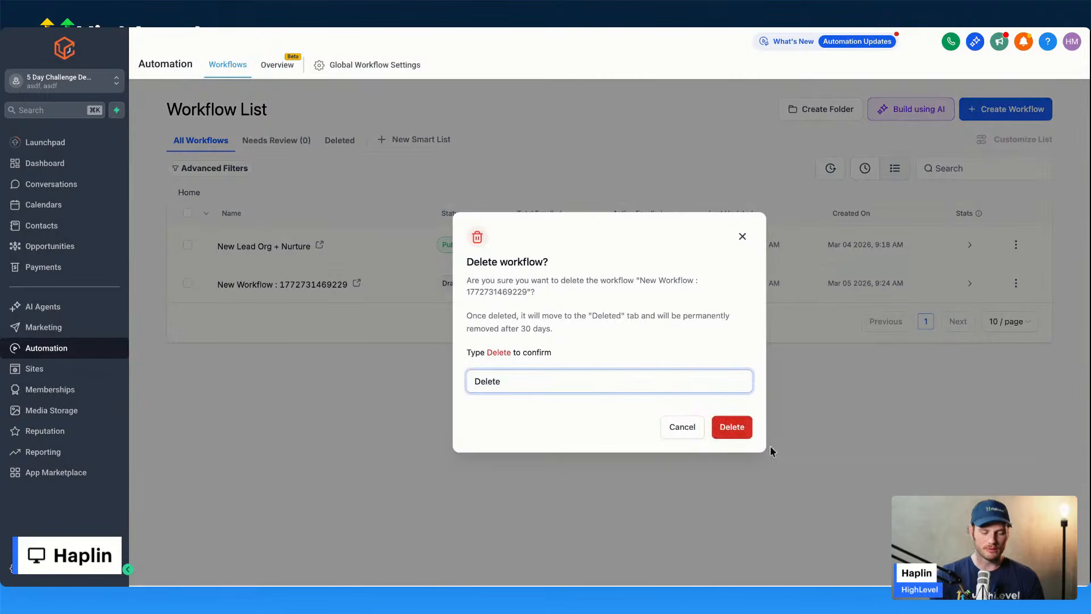
click(732, 427)
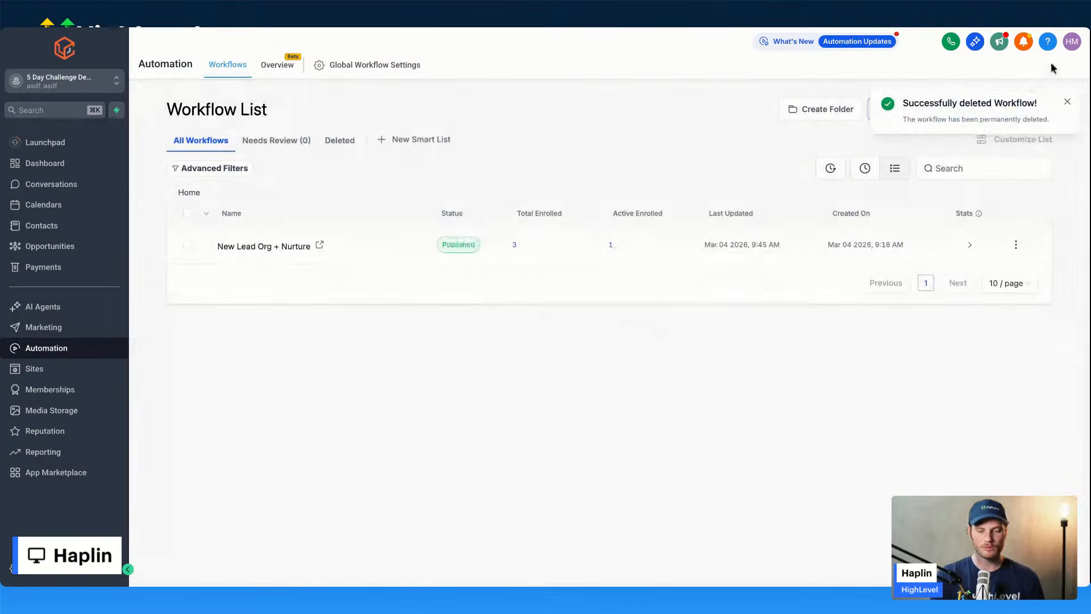
click(1067, 101)
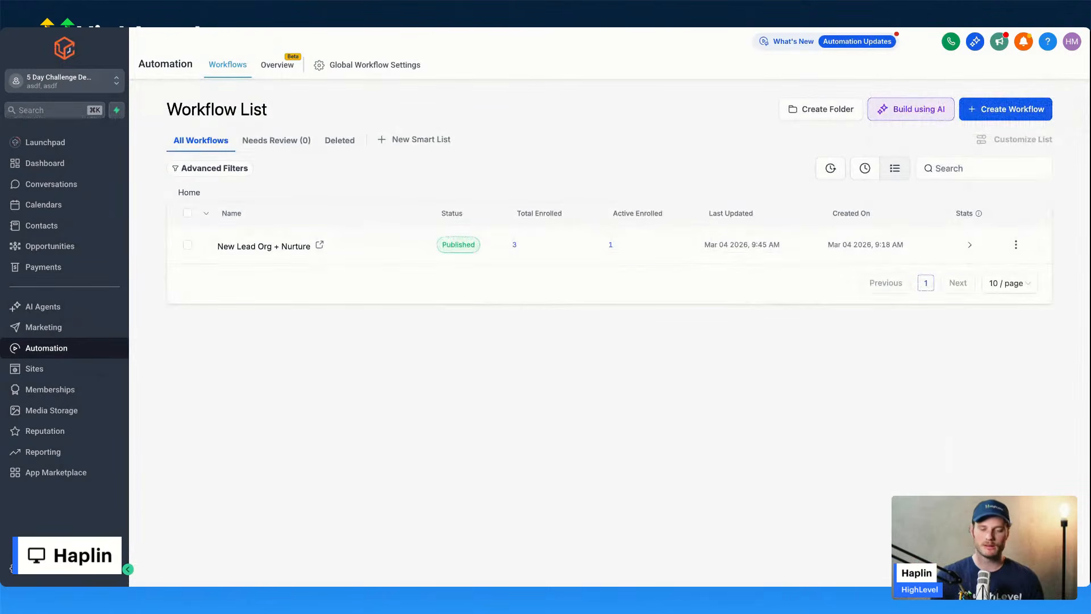
Step: Create a workflow from the "Recipe - Appointment Confirmation + Reminder" template
click(1005, 114)
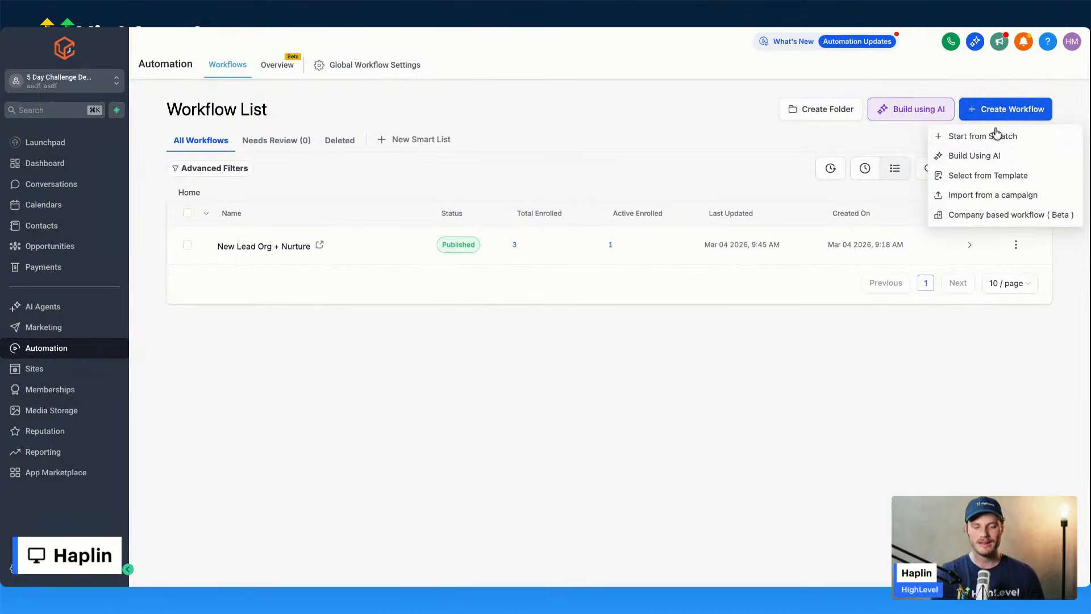
click(982, 176)
mouse_move(646, 237)
mouse_move(753, 290)
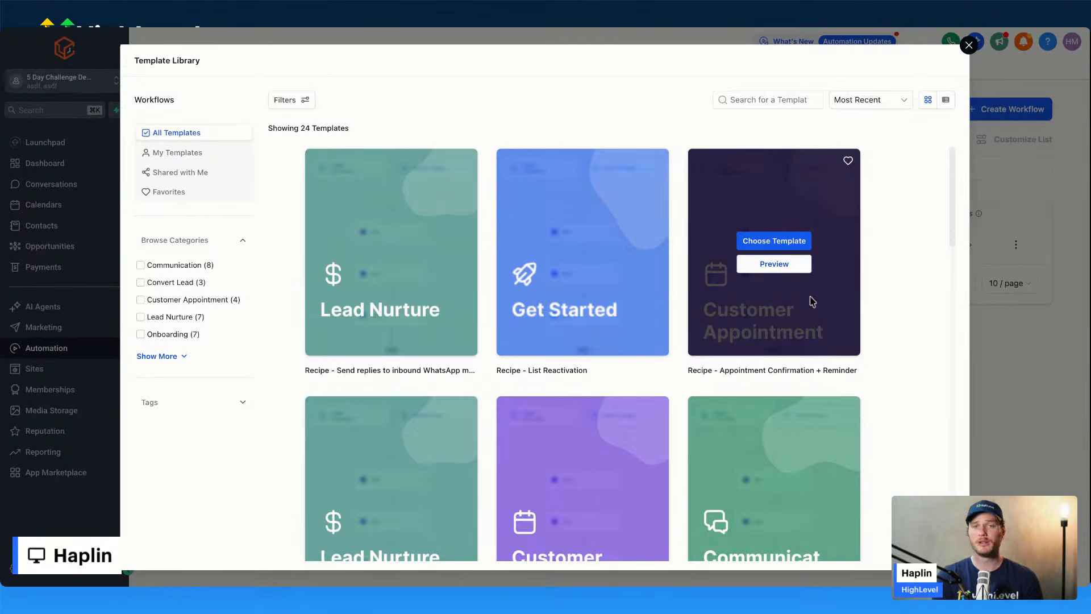
click(786, 243)
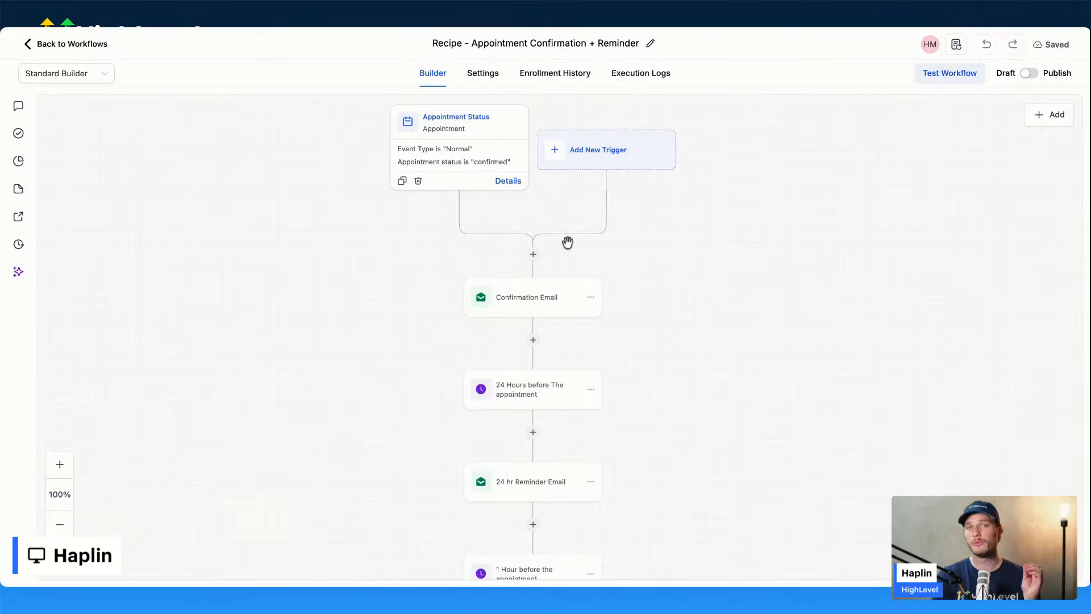
drag(573, 241, 570, 249)
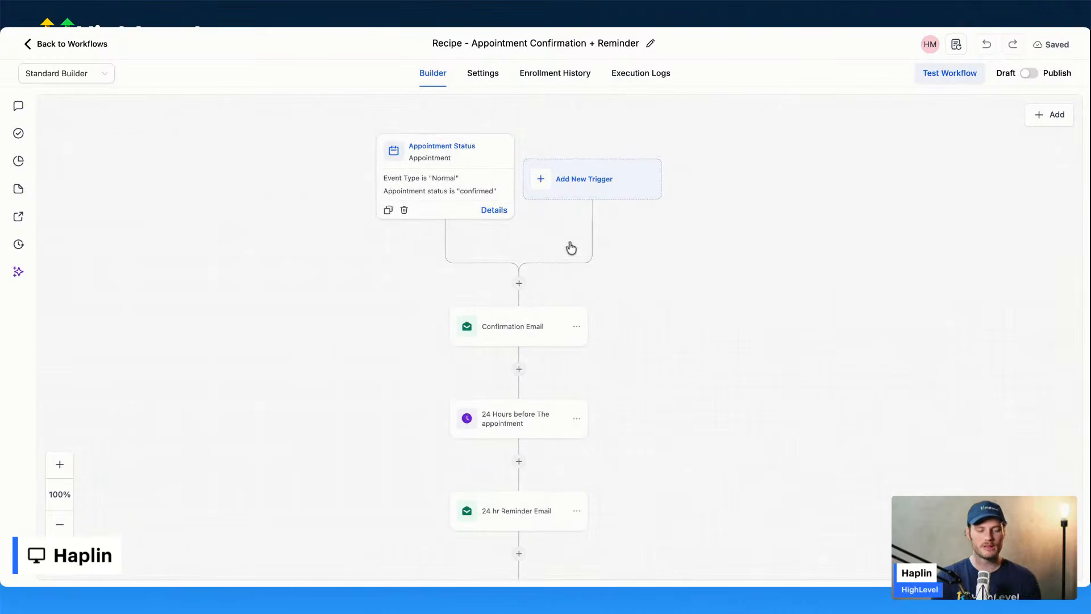
click(441, 149)
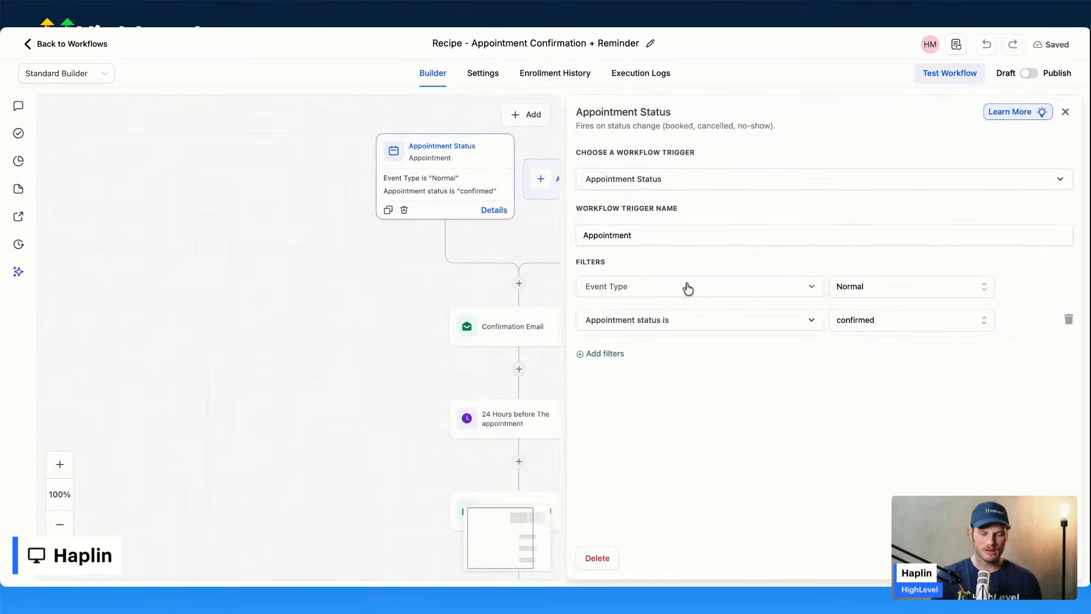
click(598, 355)
click(635, 362)
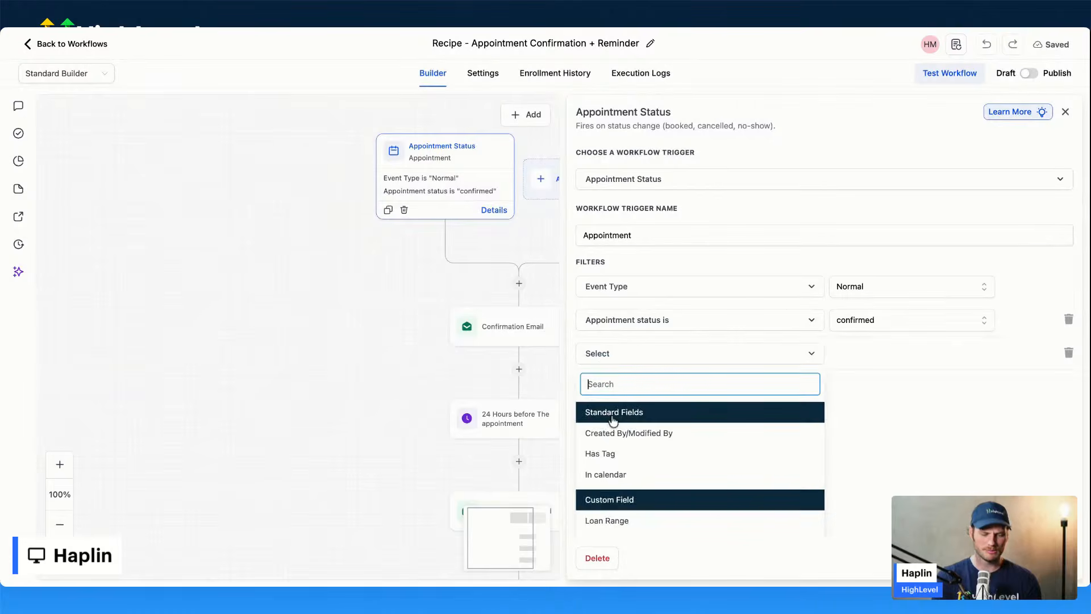
click(609, 471)
click(871, 352)
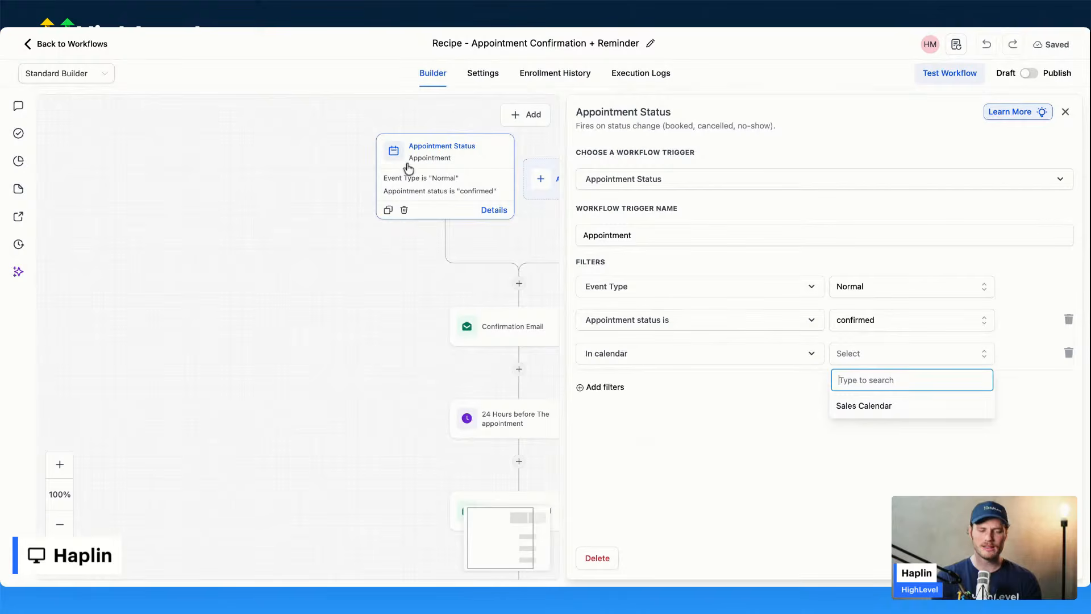
click(1065, 112)
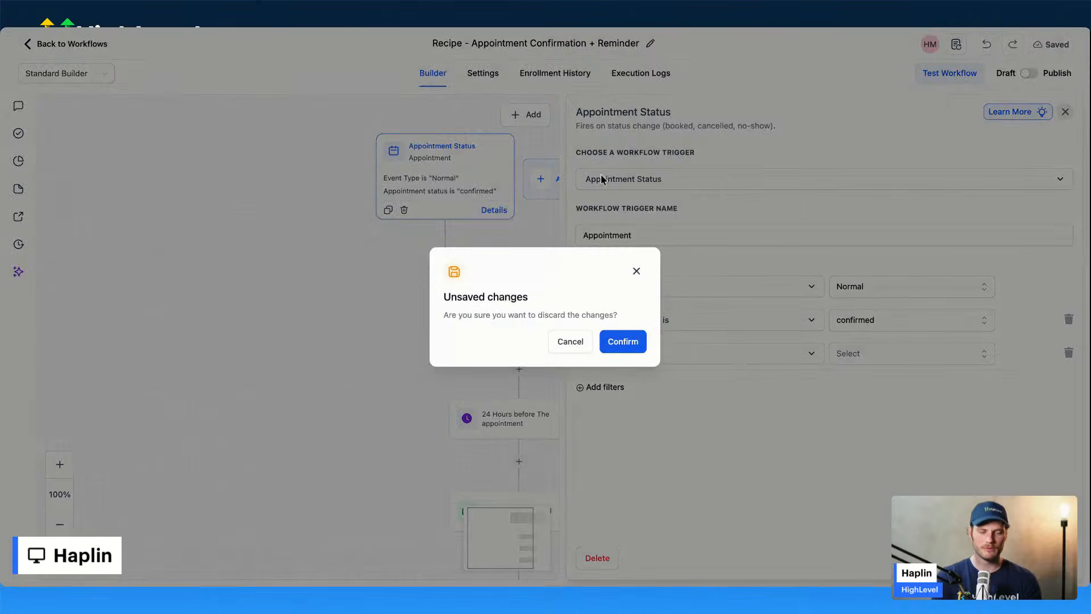
click(619, 341)
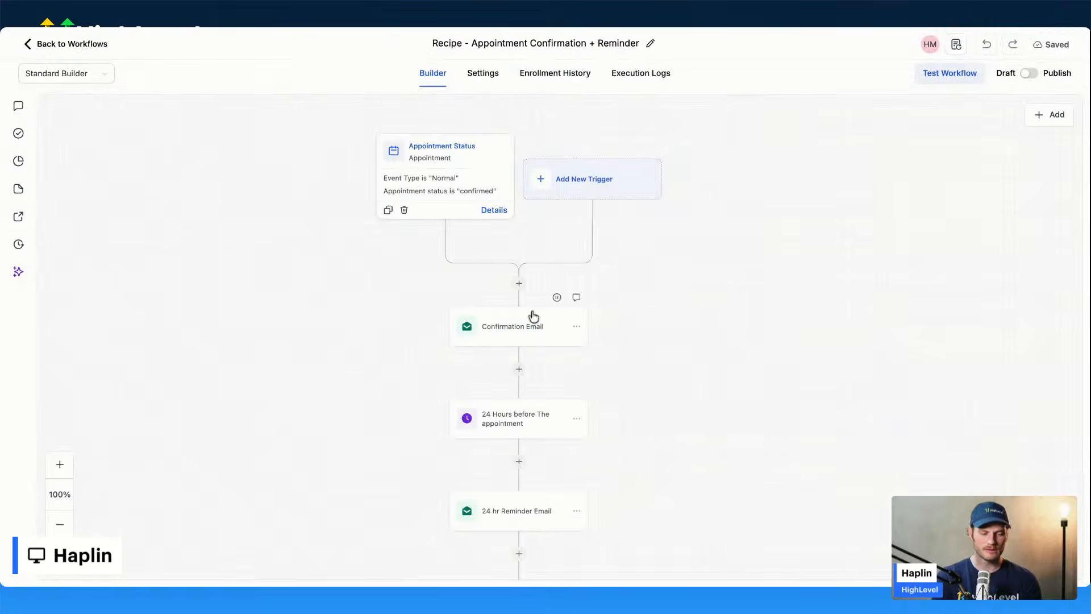
Step: Add an "In calendar" filter set to Sales Calendar to the Appointment Status trigger and save the trigger
click(427, 159)
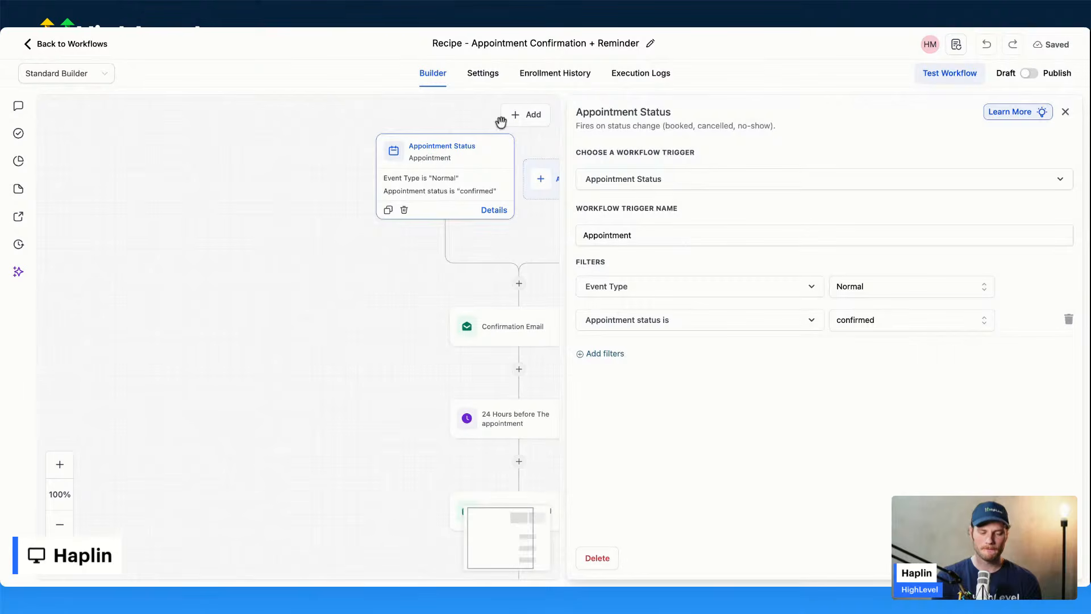
click(597, 353)
click(690, 362)
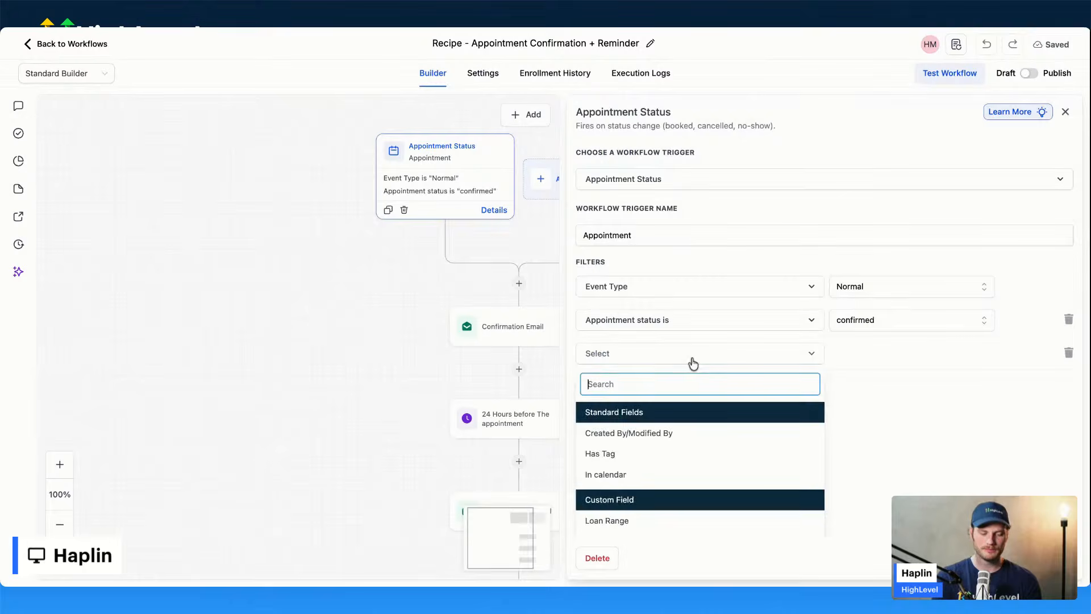
click(613, 476)
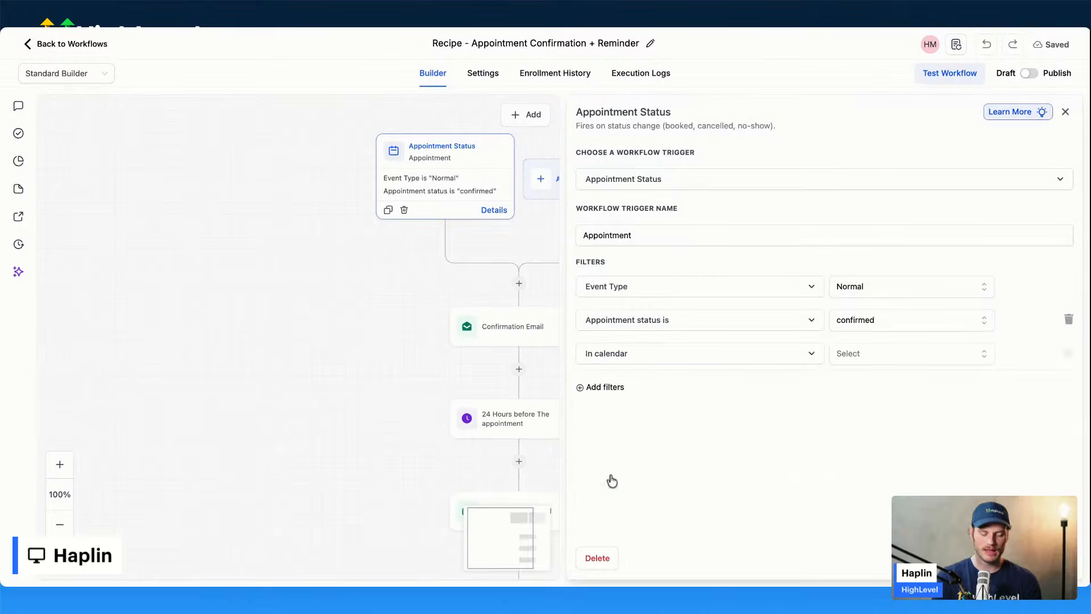
click(868, 358)
click(885, 407)
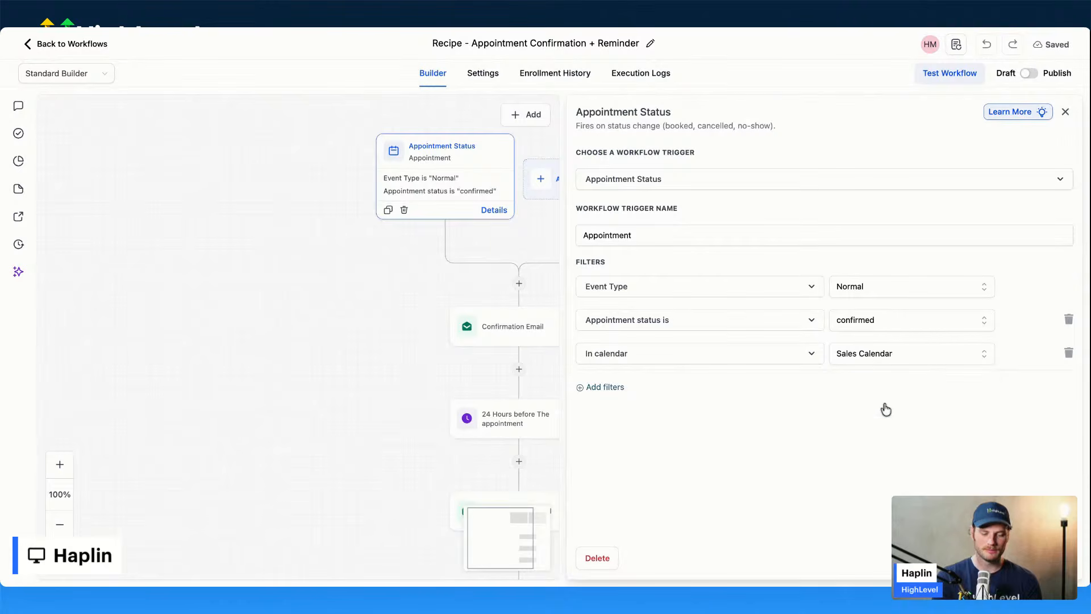
click(1039, 558)
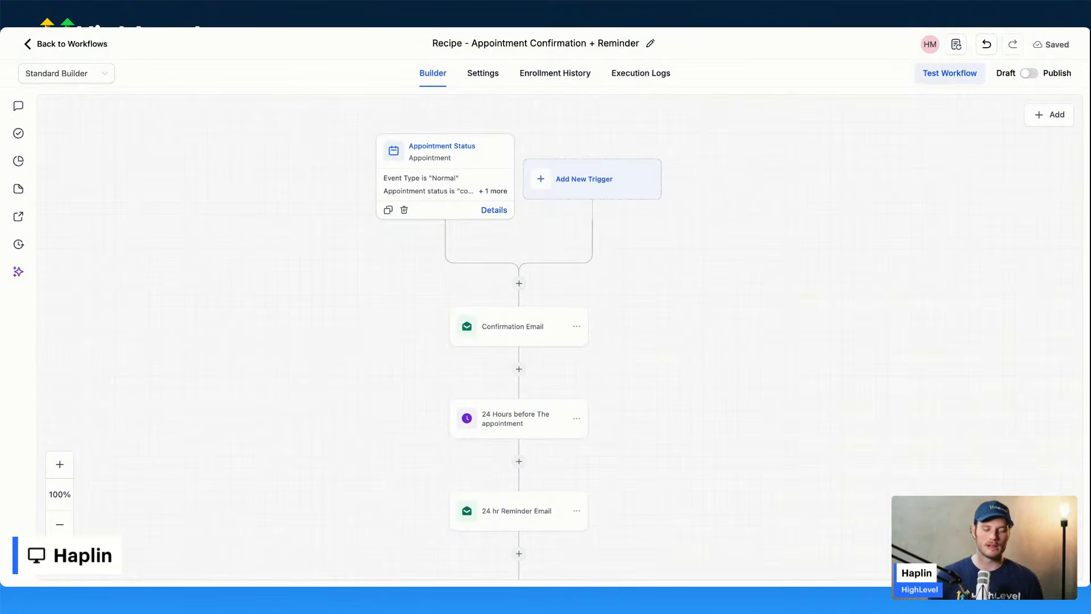
Step: Review the workflow's sequence of confirmation, wait and reminder actions from the trigger through to the end
scroll(645, 349, down, 2)
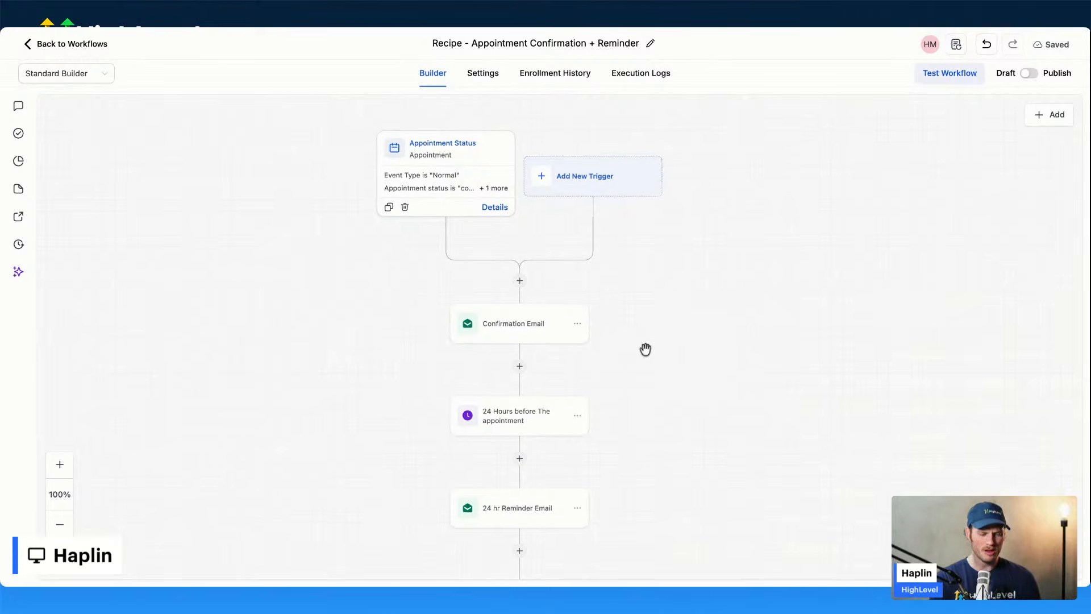
scroll(645, 348, down, 10)
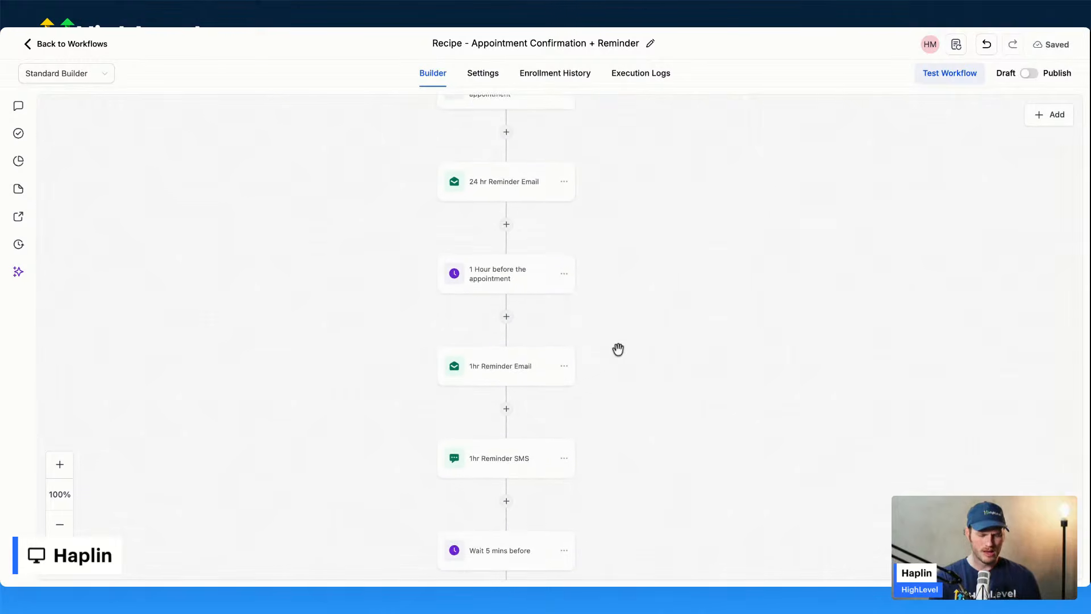
scroll(507, 384, down, 13)
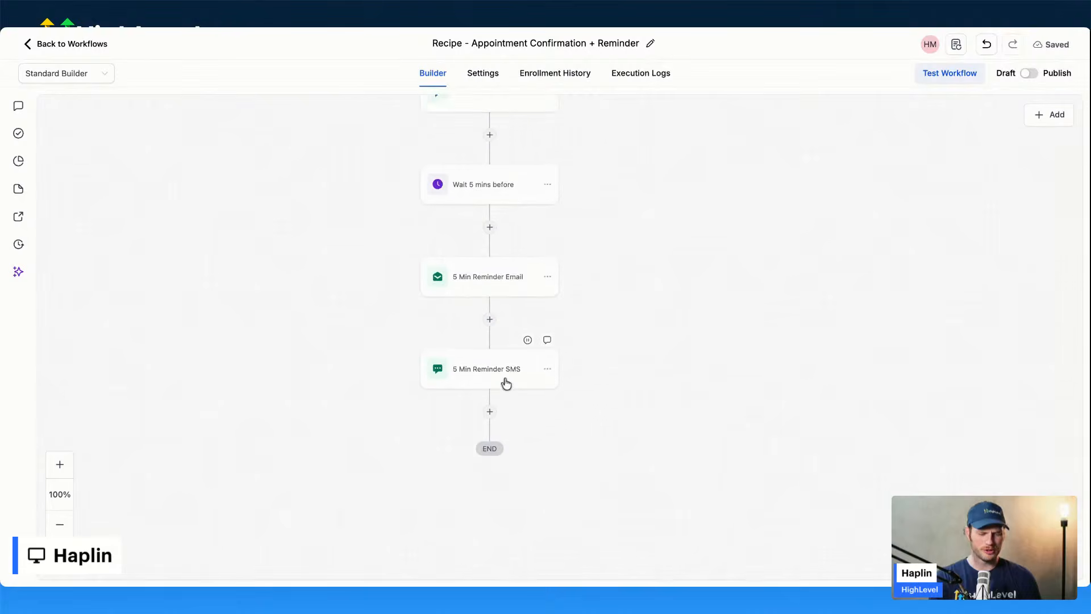
scroll(484, 347, up, 20)
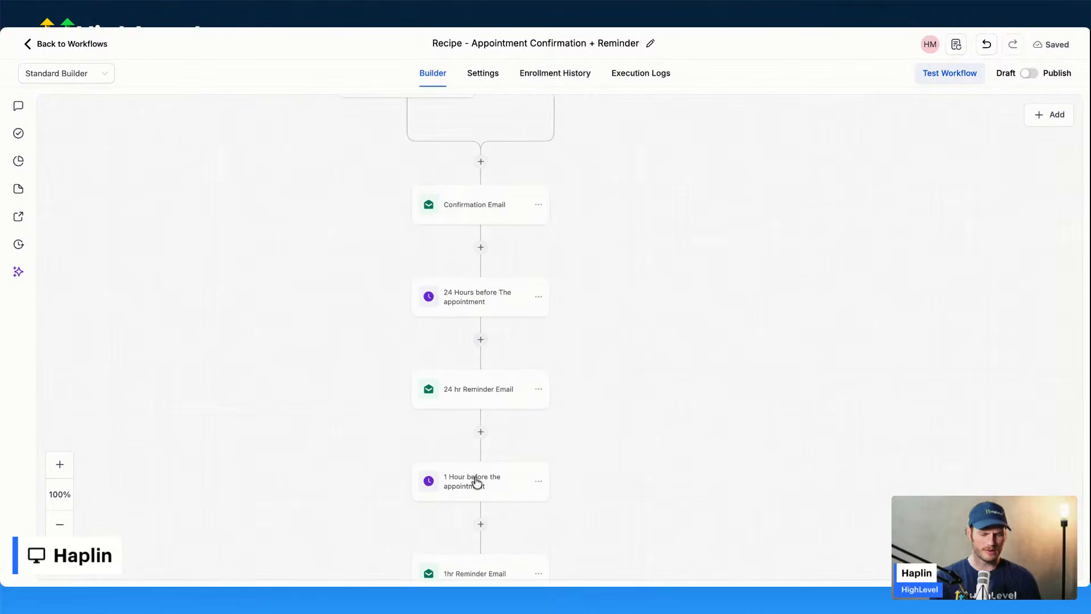
scroll(519, 335, up, 2)
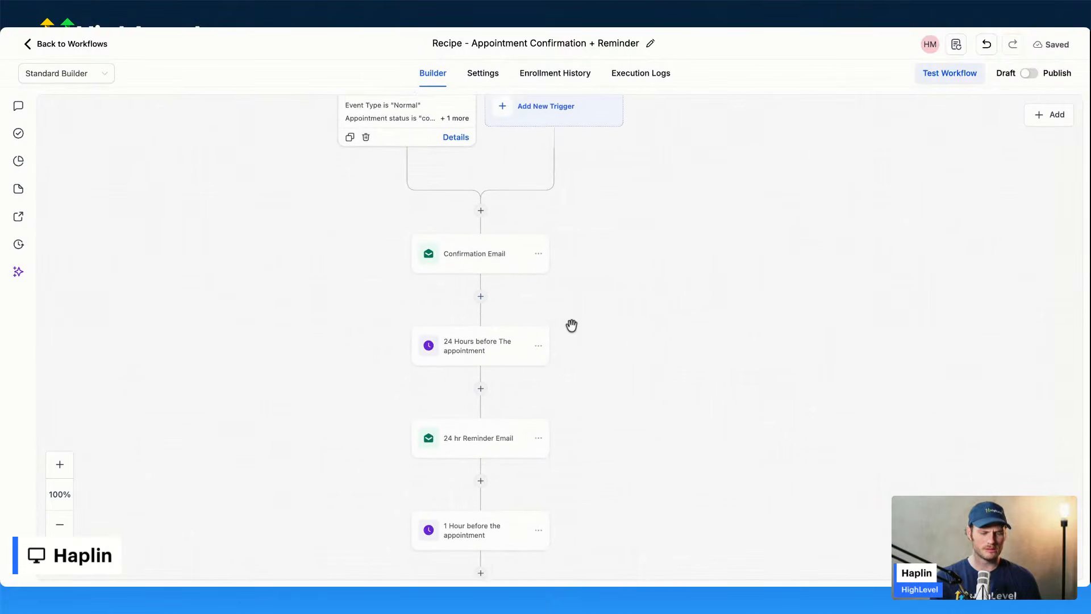
scroll(571, 325, up, 5)
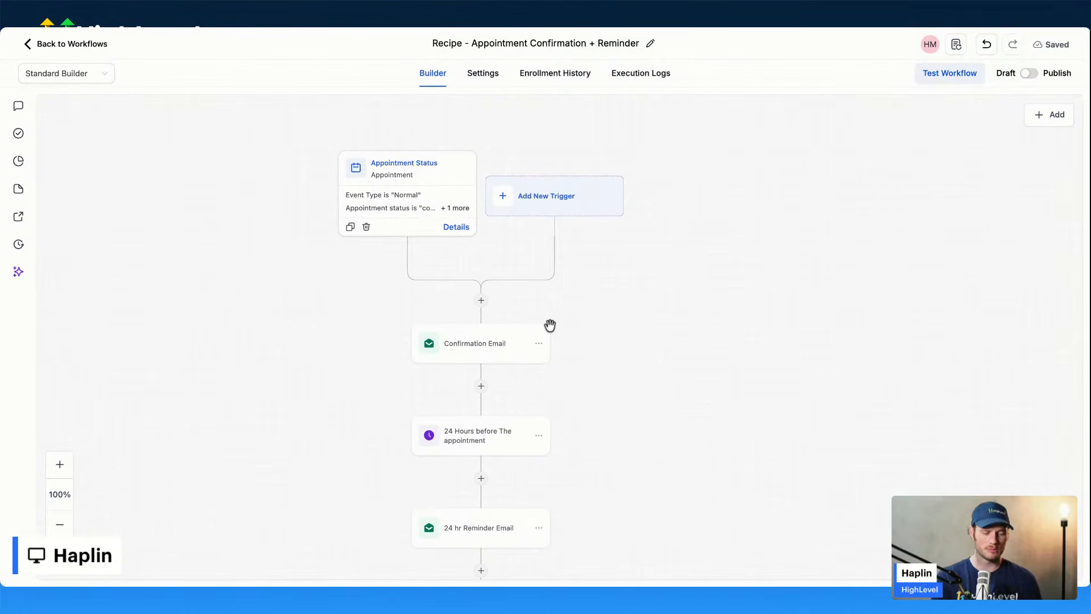
Step: Insert a Create/Update Opportunity action between the trigger and the Confirmation Email
click(481, 301)
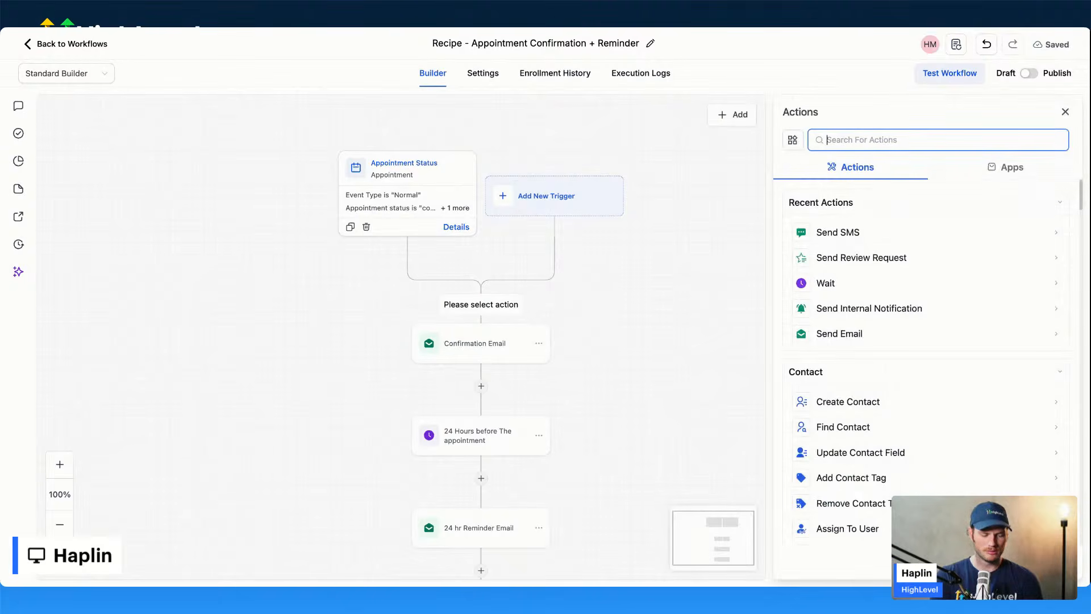
click(338, 474)
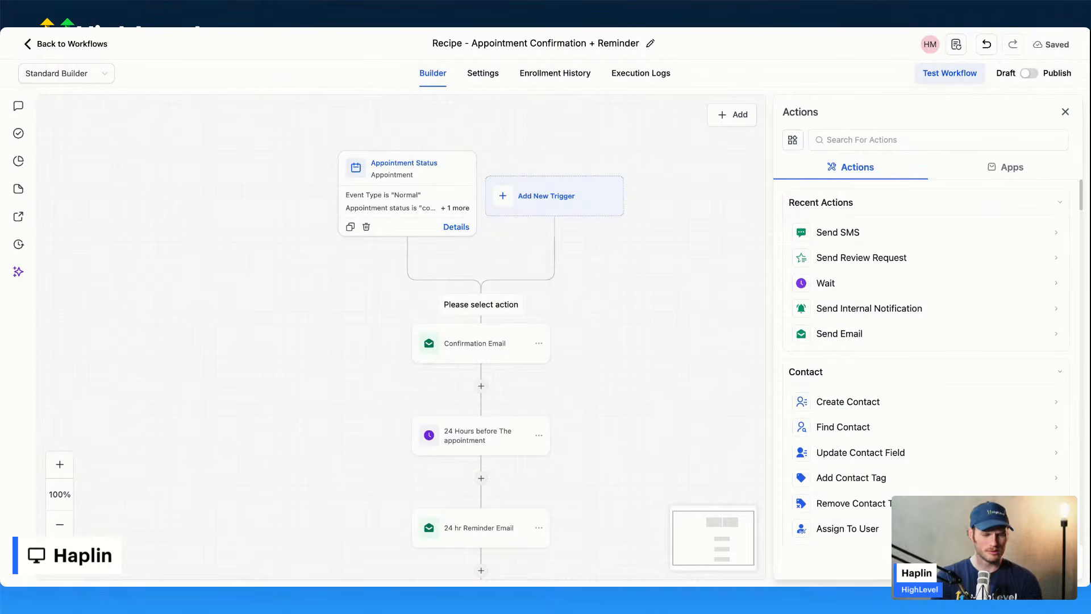
click(846, 141)
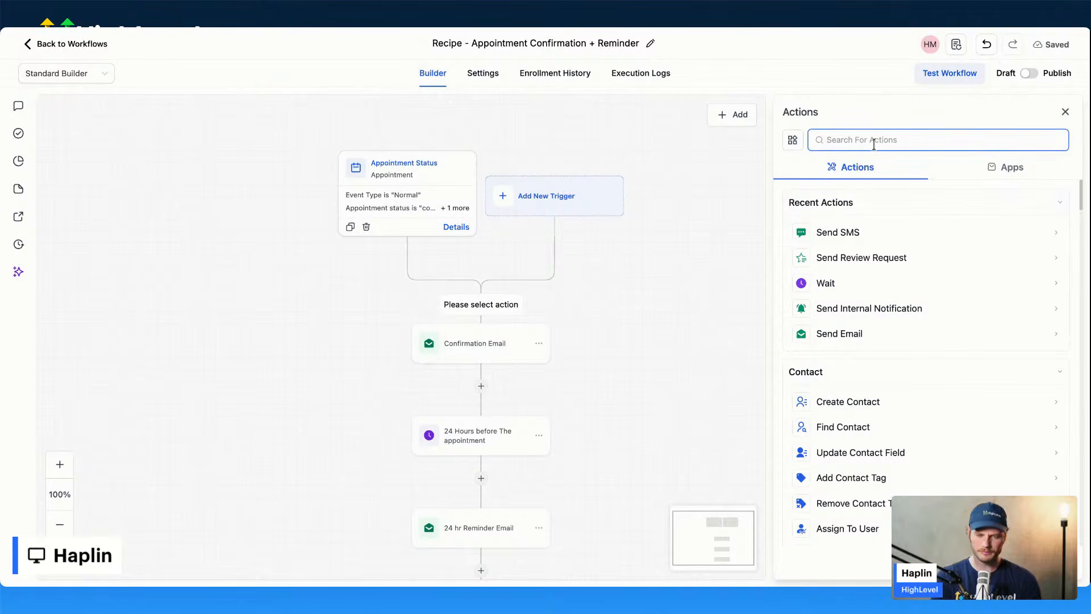
text(opp)
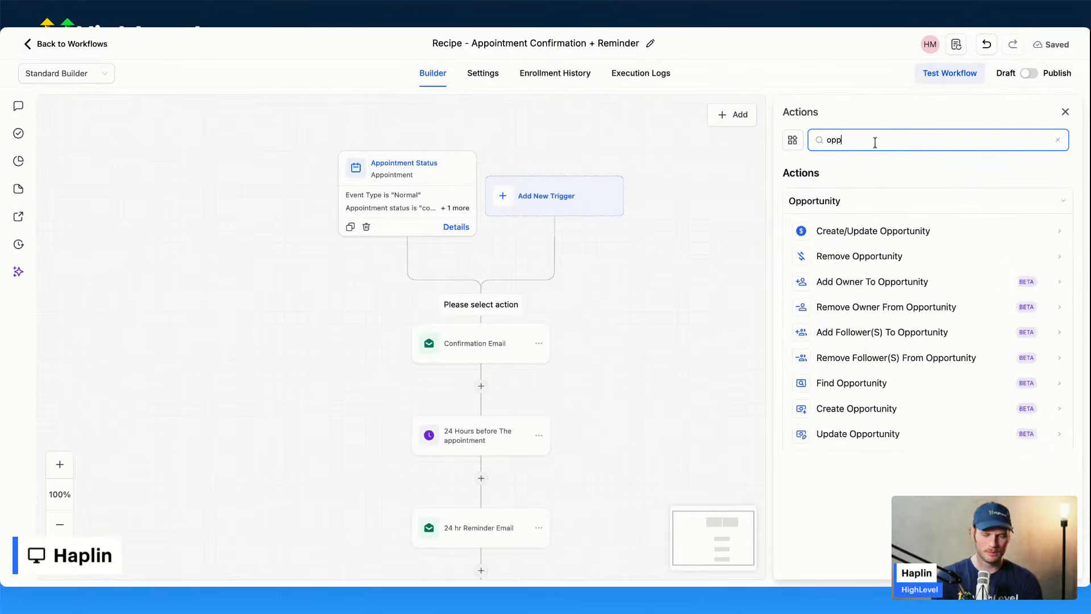
click(880, 232)
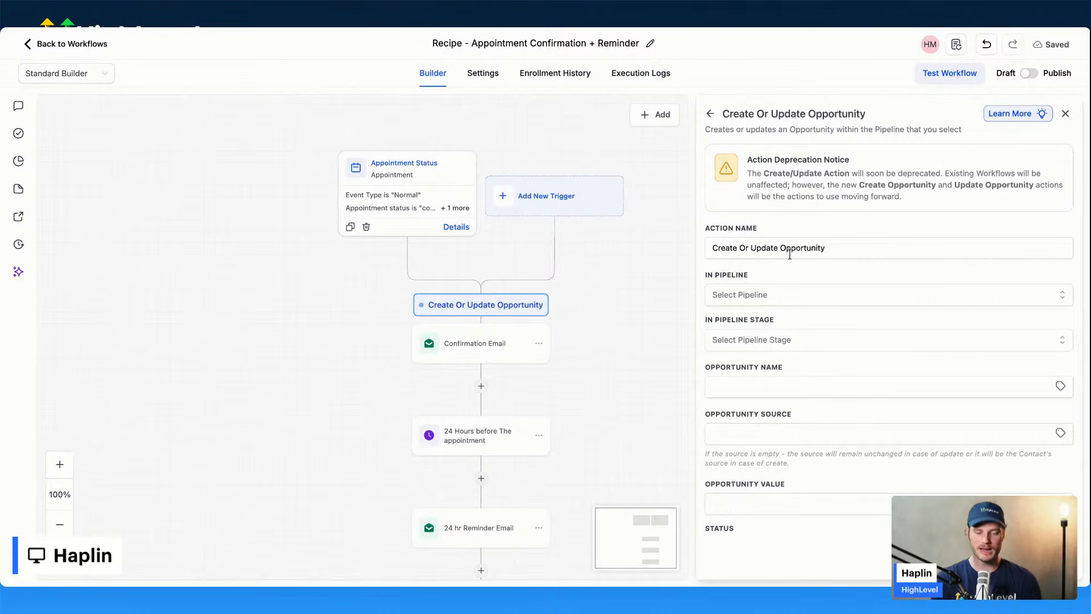
Step: Set the opportunity action's pipeline to "5 Day Challenge Example" and its stage to "Appt Set", and save the action
click(769, 297)
click(751, 346)
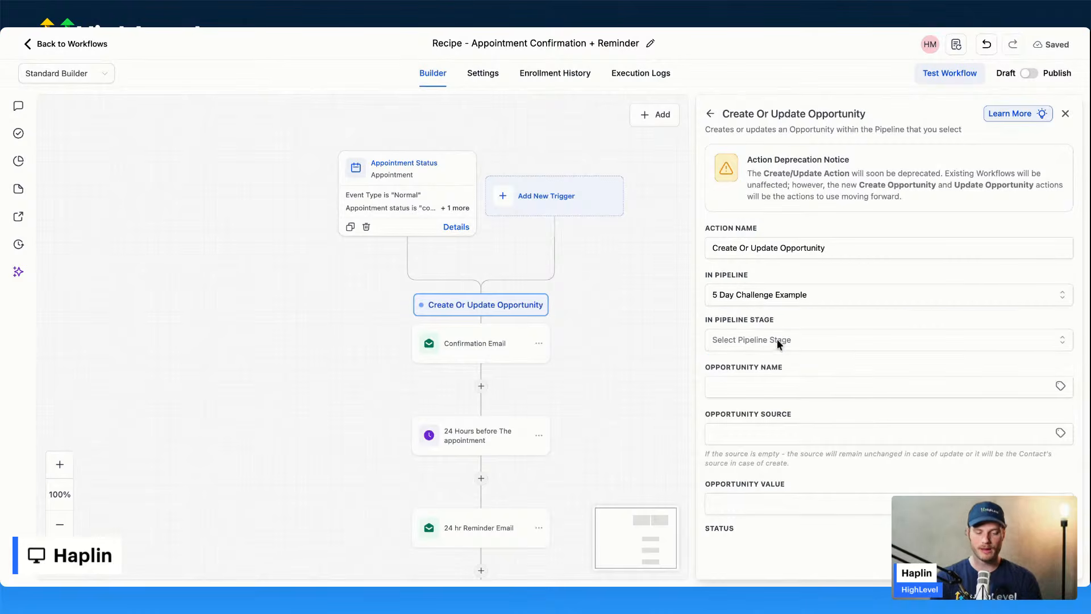
click(776, 339)
click(736, 435)
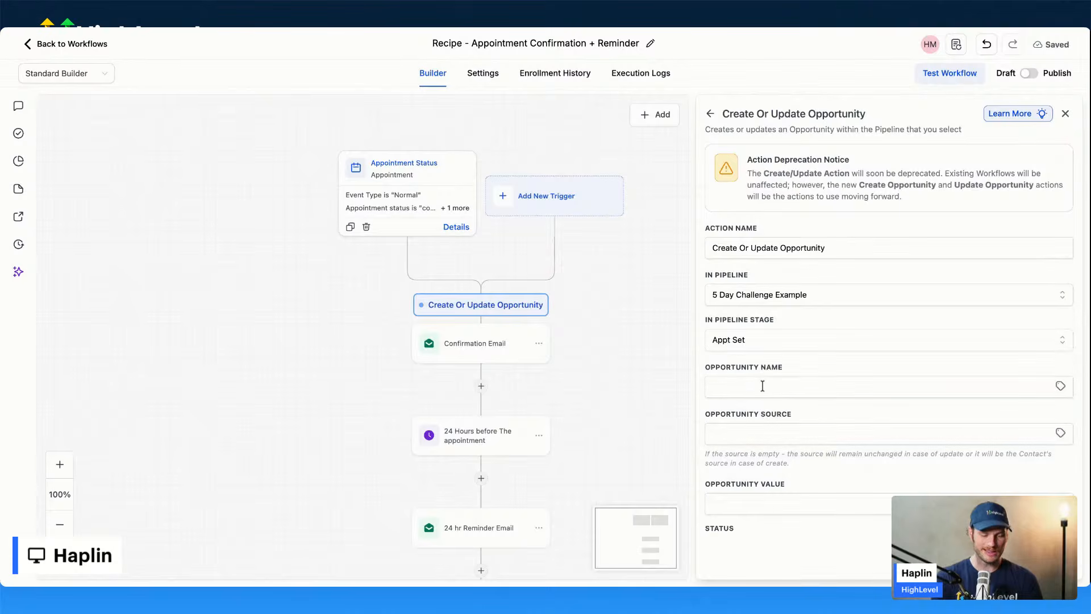
scroll(774, 385, down, 3)
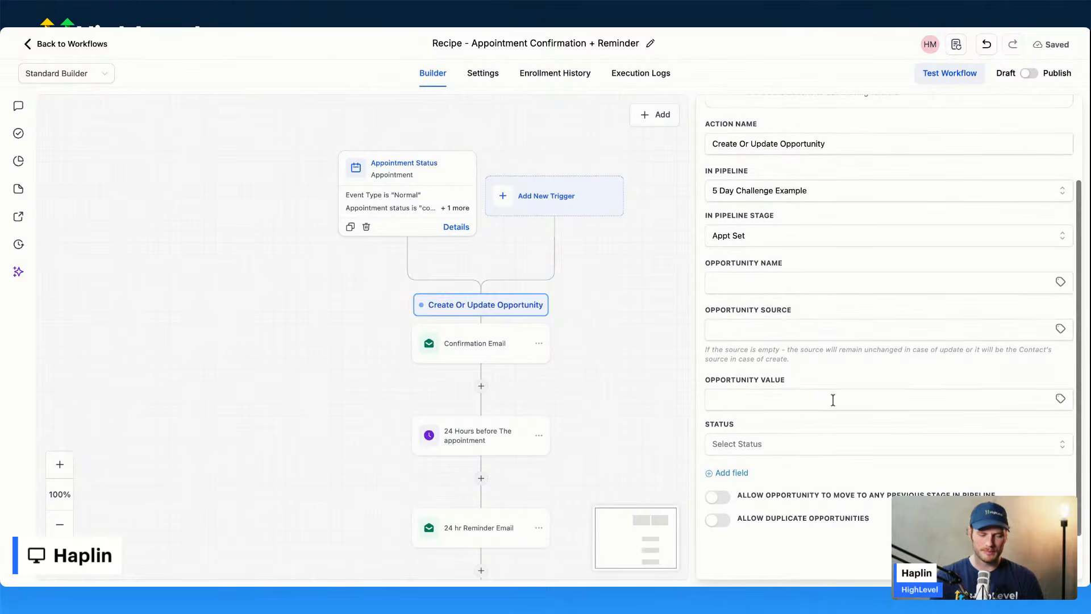
click(1041, 562)
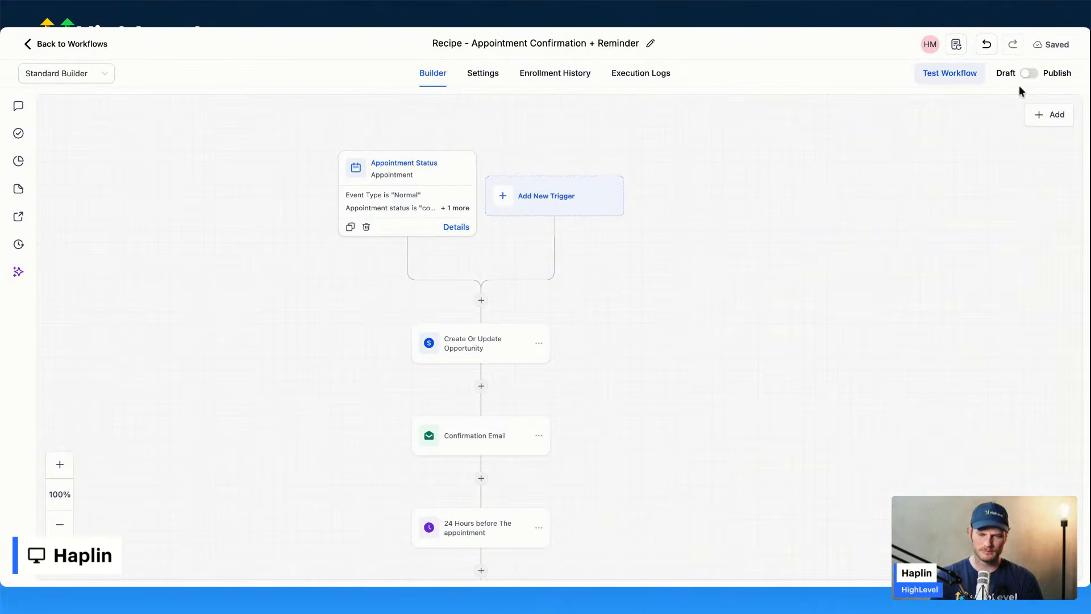
Step: Switch the appointment workflow from Draft to Publish and save it
click(1029, 73)
click(1053, 45)
Step: Open the Confirmation Email action and examine its From Email setting
scroll(662, 333, down, 3)
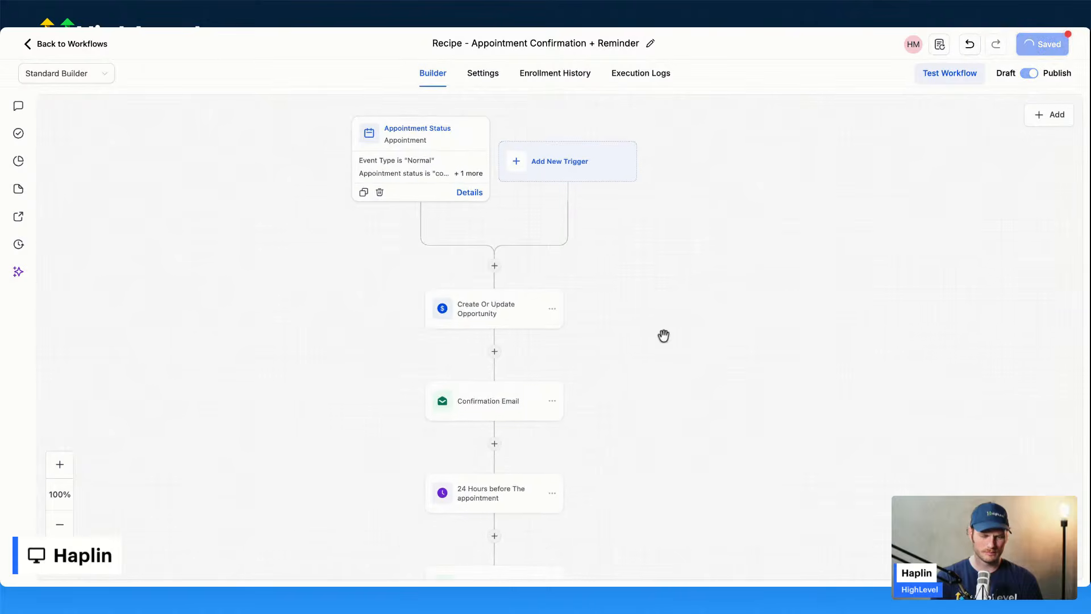
click(502, 358)
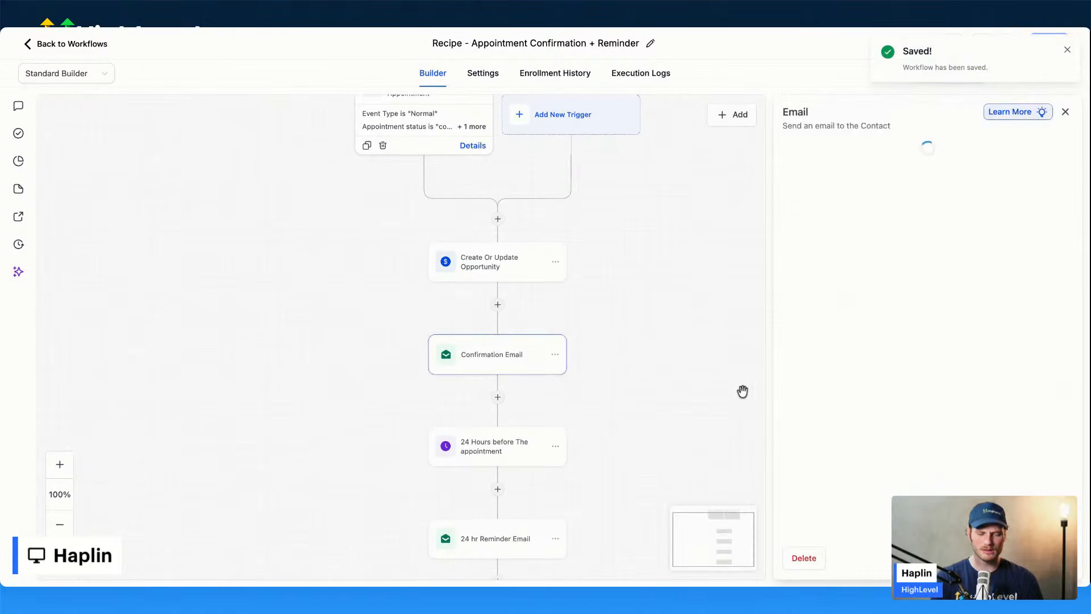
scroll(895, 372, down, 1)
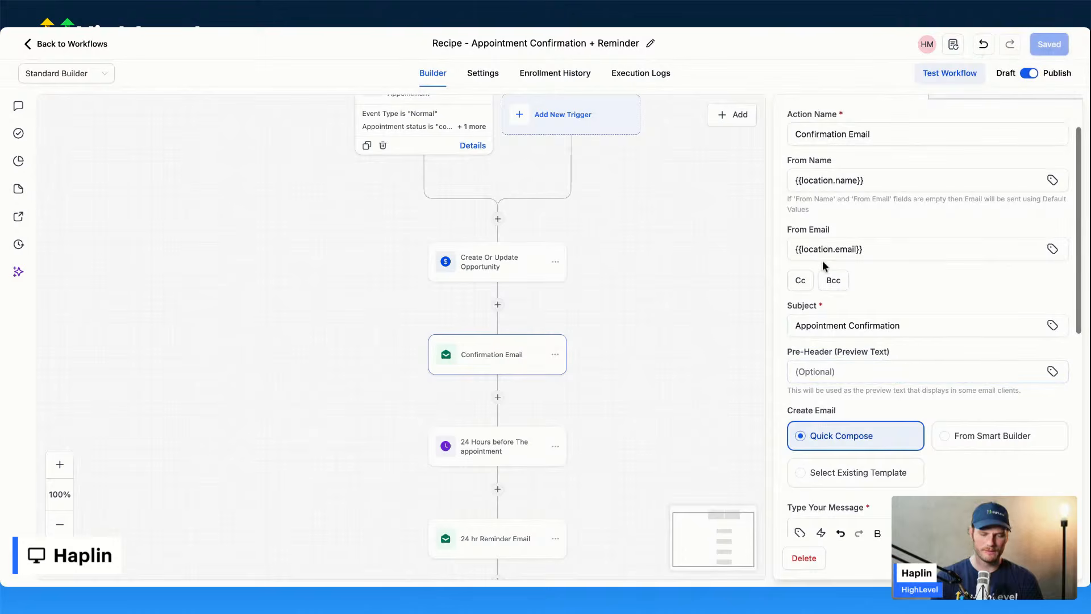
click(895, 250)
drag(865, 249, 787, 253)
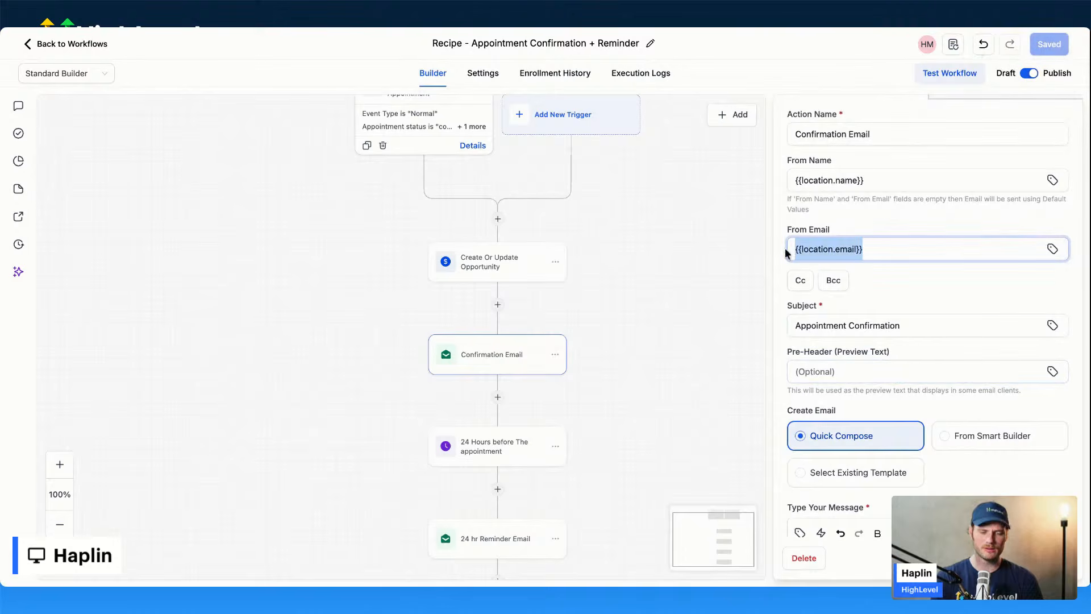
click(822, 250)
drag(872, 251, 761, 250)
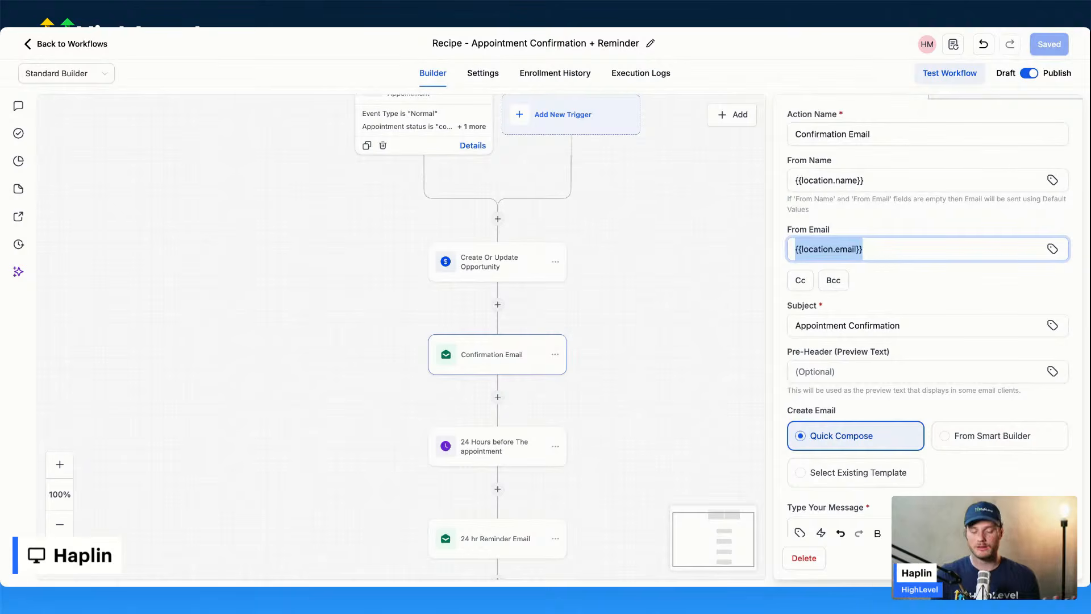
click(863, 251)
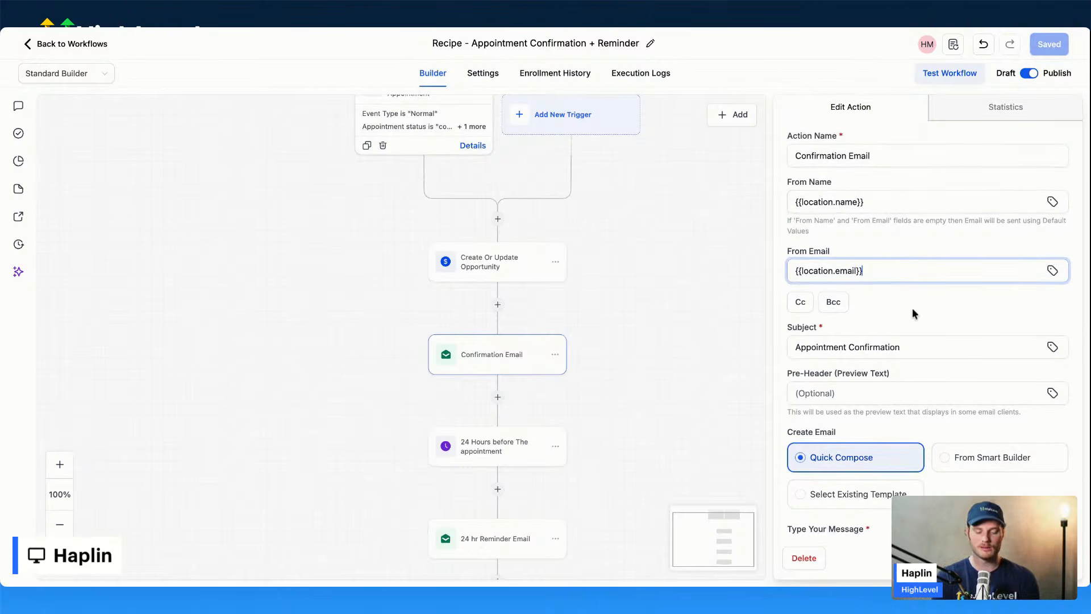
Step: Examine the contact first name, appointment date, time and timezone merge fields in the confirmation email's message
scroll(912, 307, down, 5)
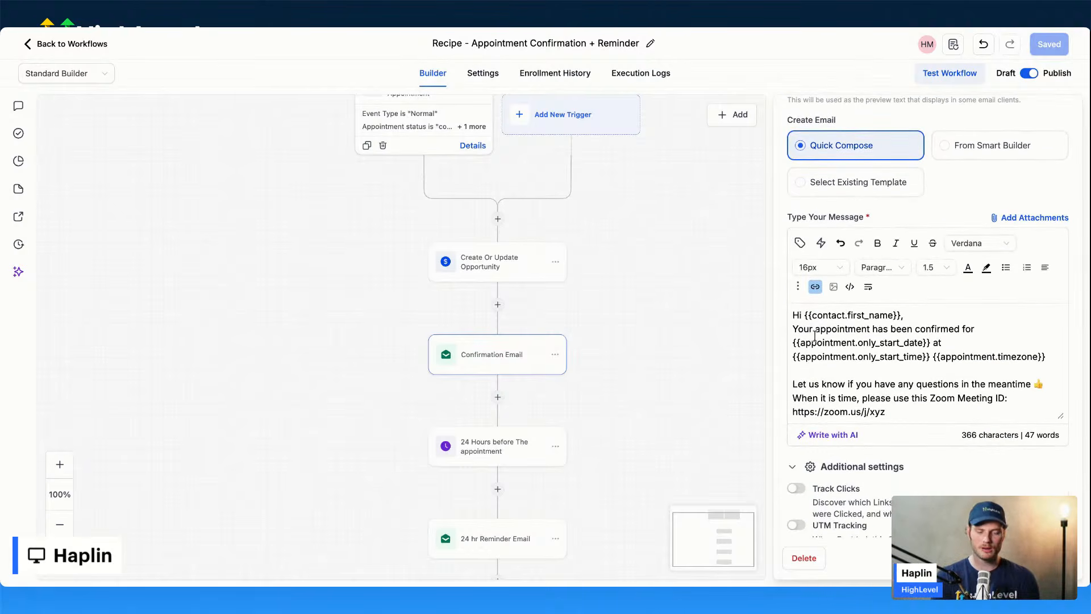
drag(806, 313, 901, 314)
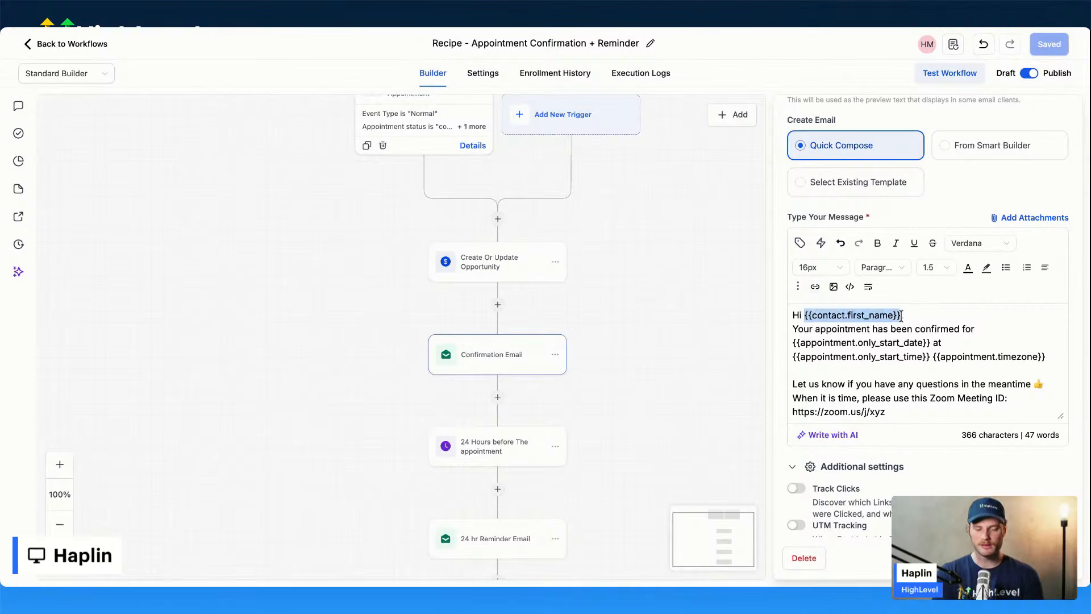
click(901, 315)
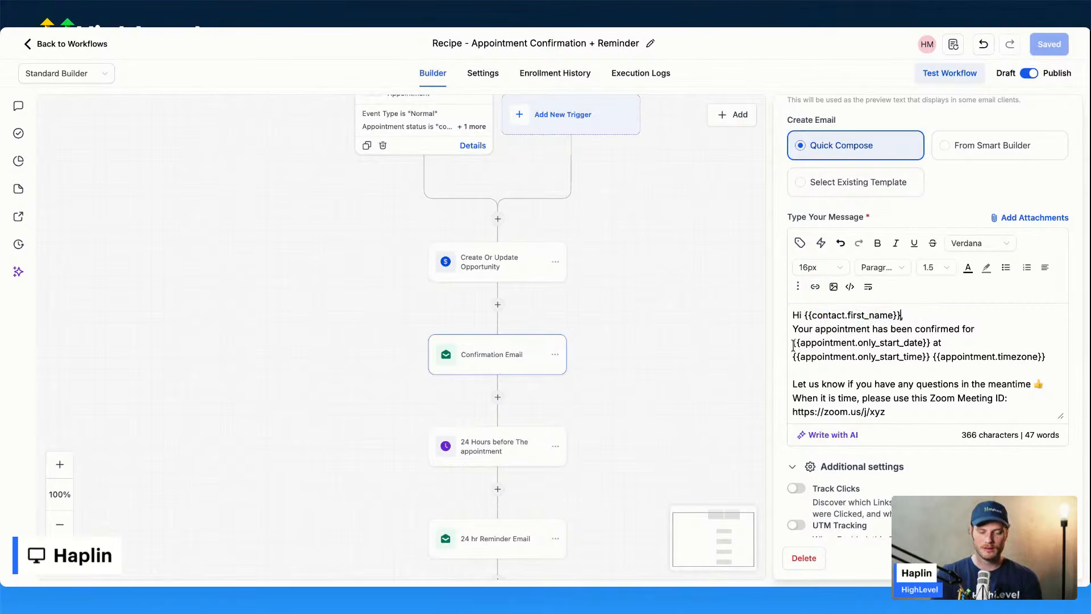
drag(793, 345, 925, 342)
click(910, 343)
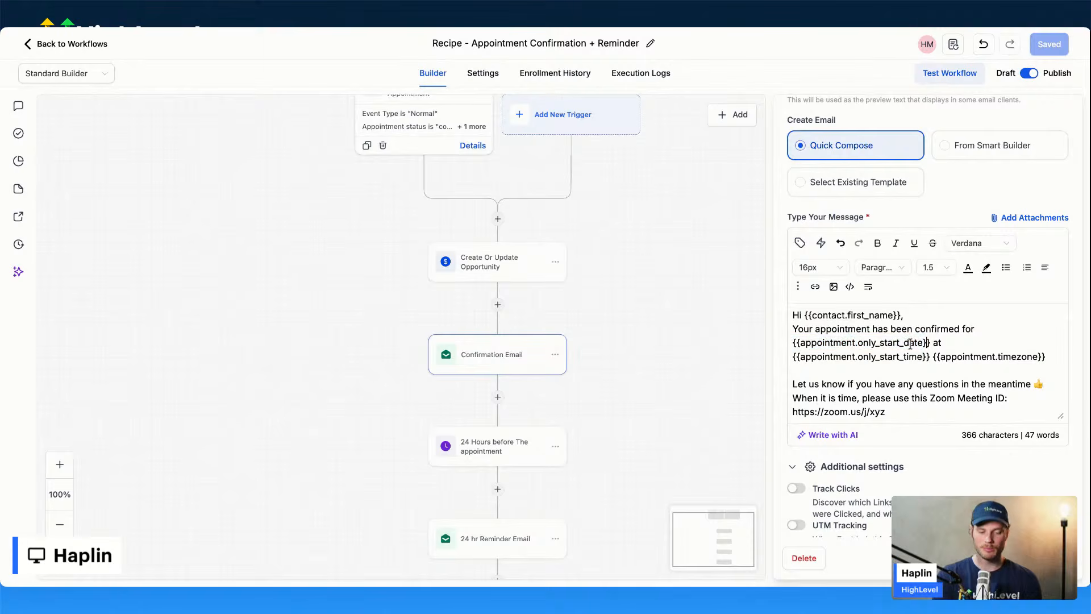
drag(794, 358, 811, 359)
drag(886, 333, 1015, 357)
click(944, 359)
click(1015, 357)
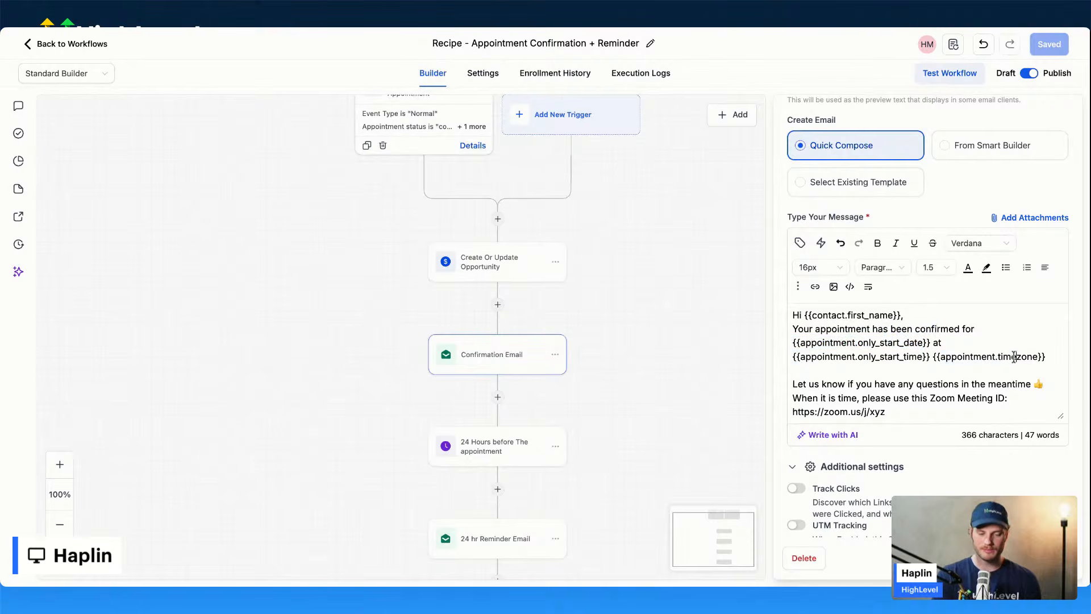
Step: Examine the Zoom meeting link and the add-to-calendar links in the rest of the confirmation email's message
scroll(939, 367, down, 2)
scroll(926, 365, up, 2)
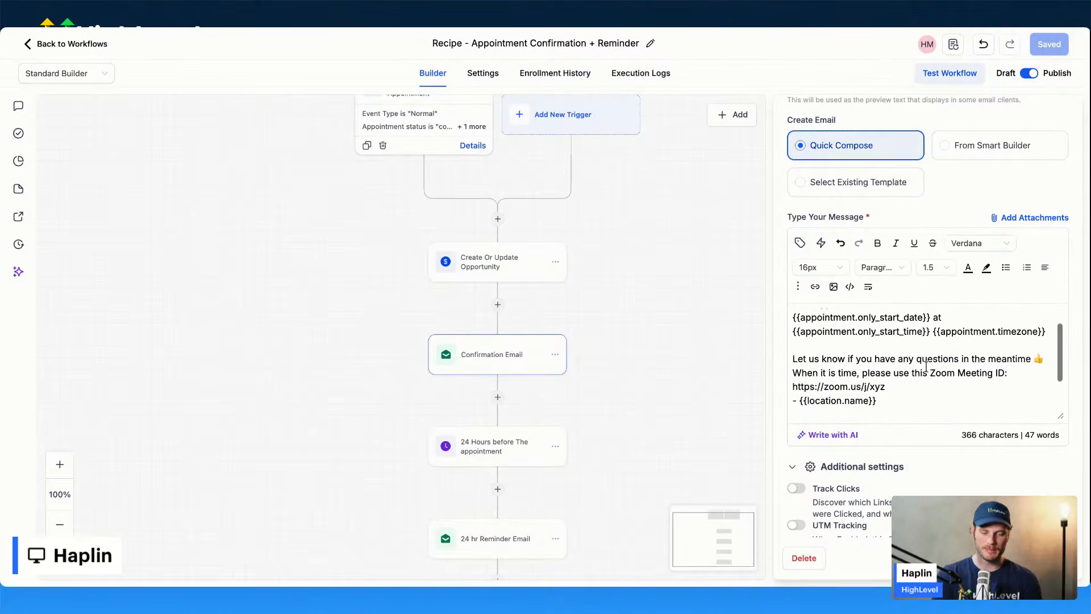
drag(793, 387, 889, 388)
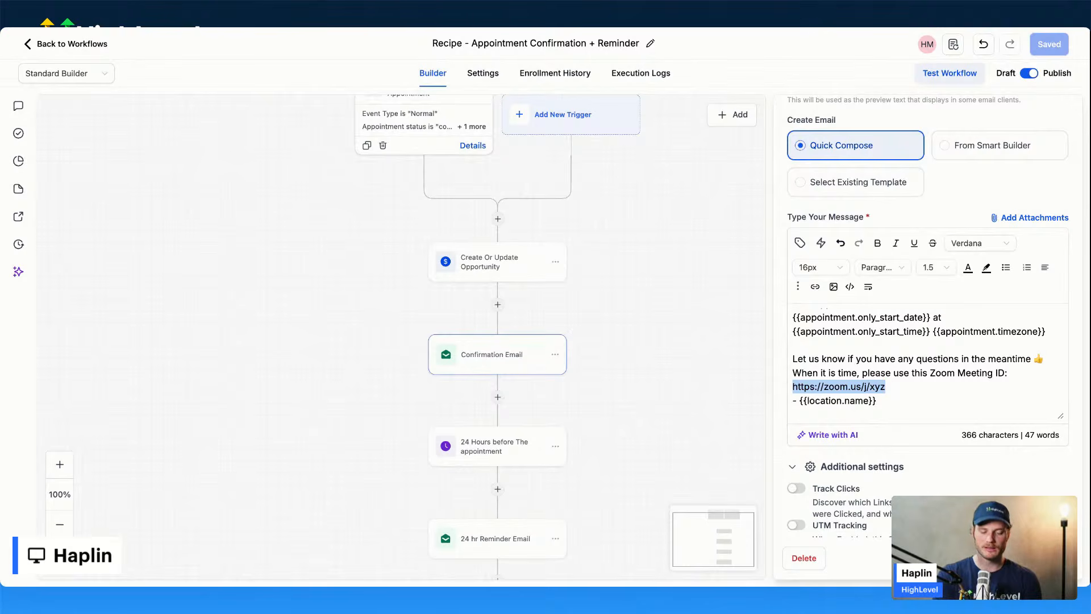
click(898, 383)
scroll(900, 384, down, 2)
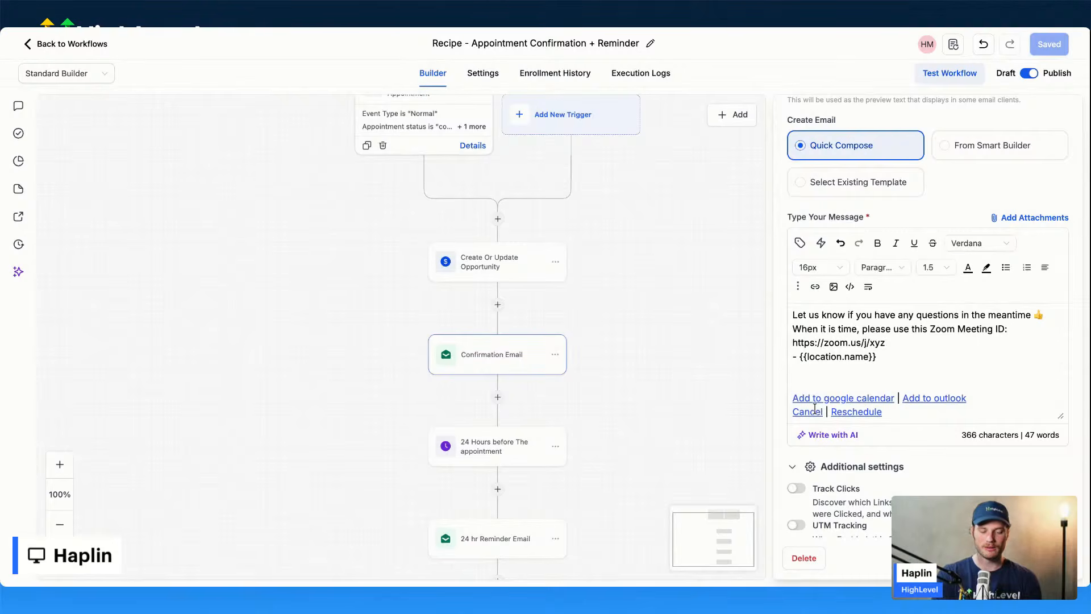
double_click(858, 401)
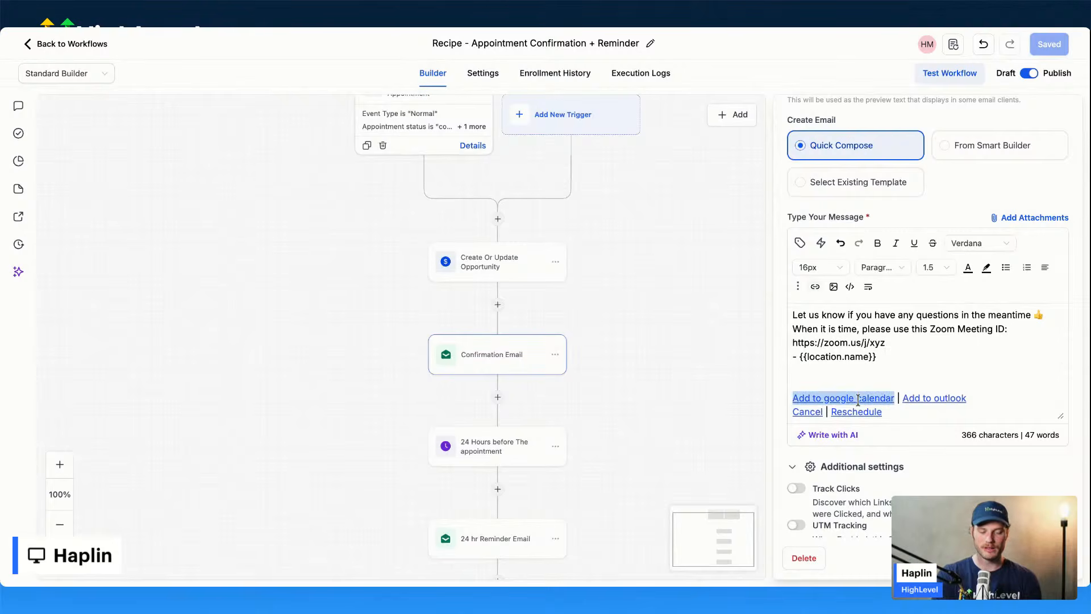
Step: Inspect the URL merge field behind the "Add to google calendar" link in the confirmation email
click(815, 287)
click(496, 265)
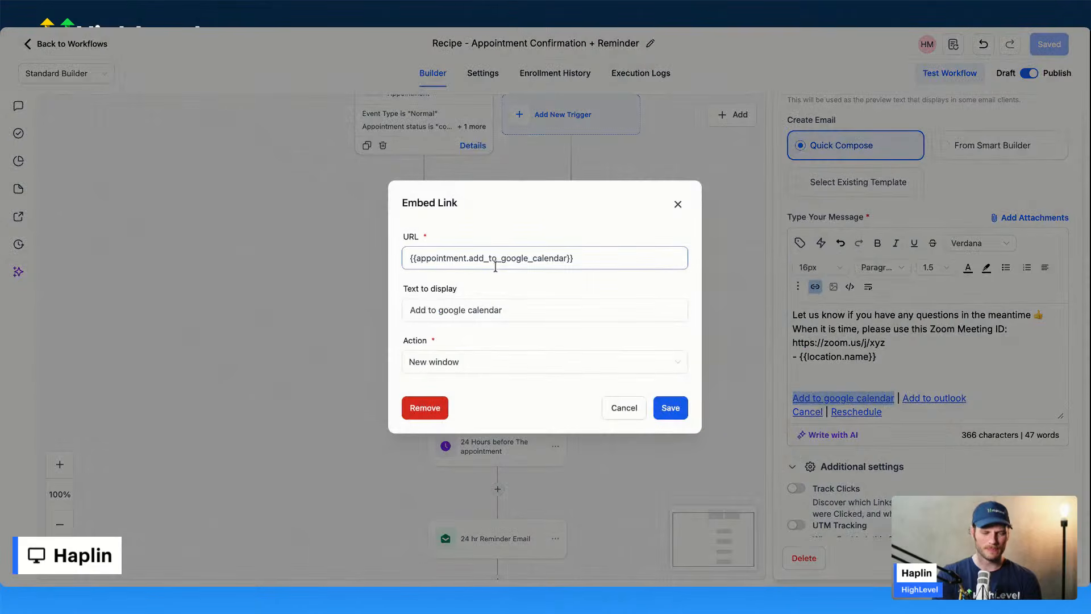
drag(410, 259, 582, 259)
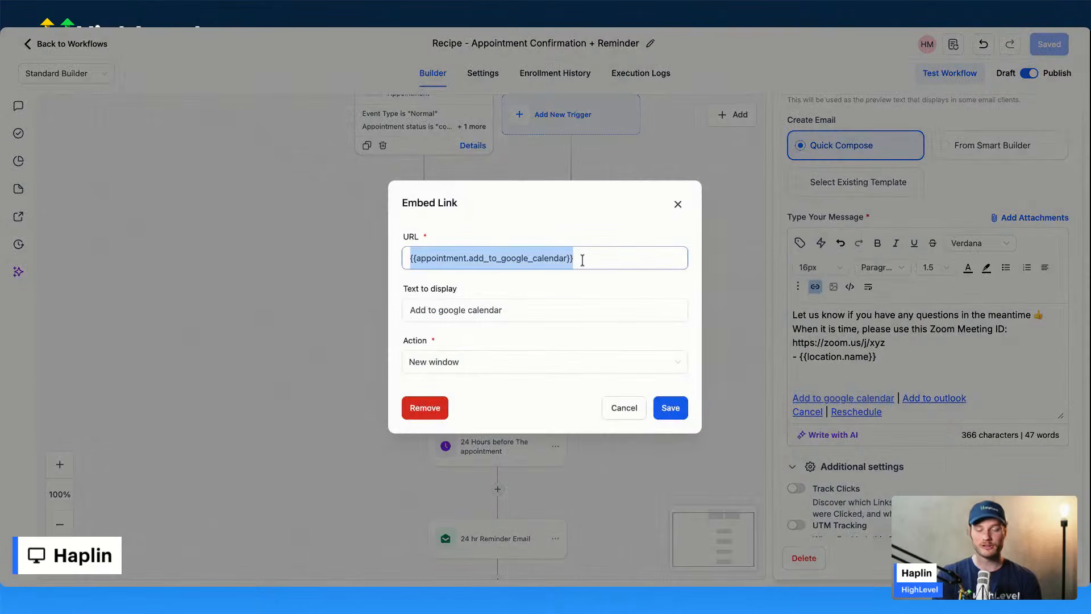
click(582, 259)
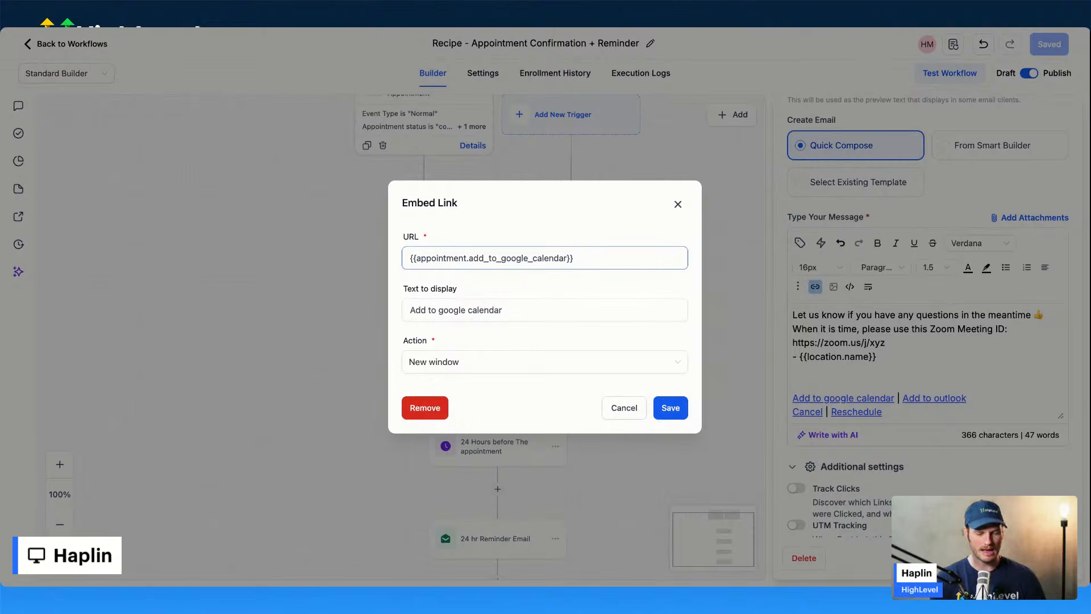
click(678, 205)
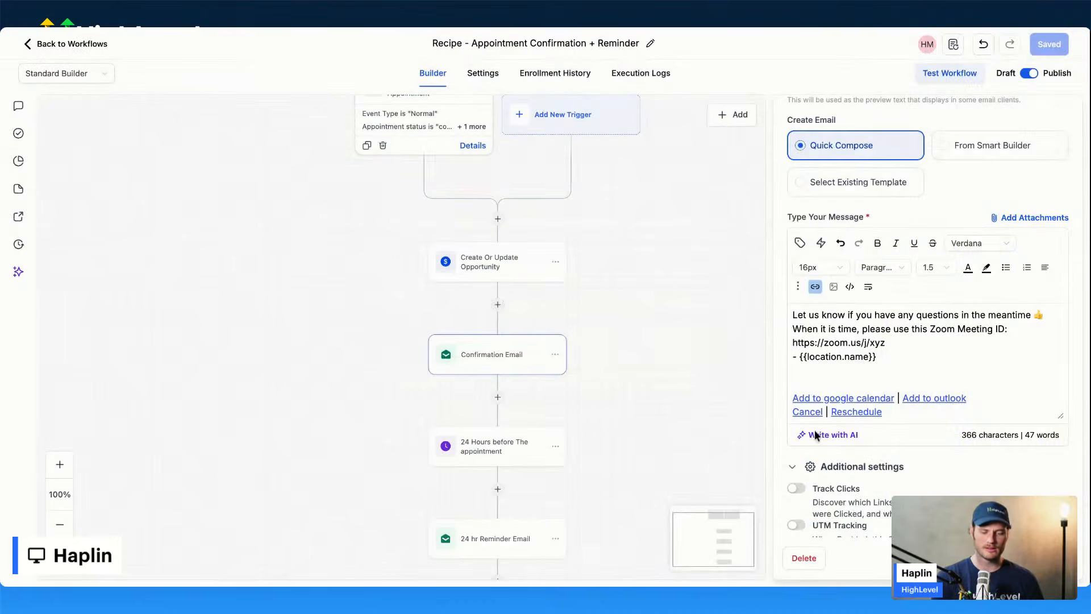
Step: Examine the Google and Outlook calendar links in the confirmation email's message and close the email action
double_click(845, 400)
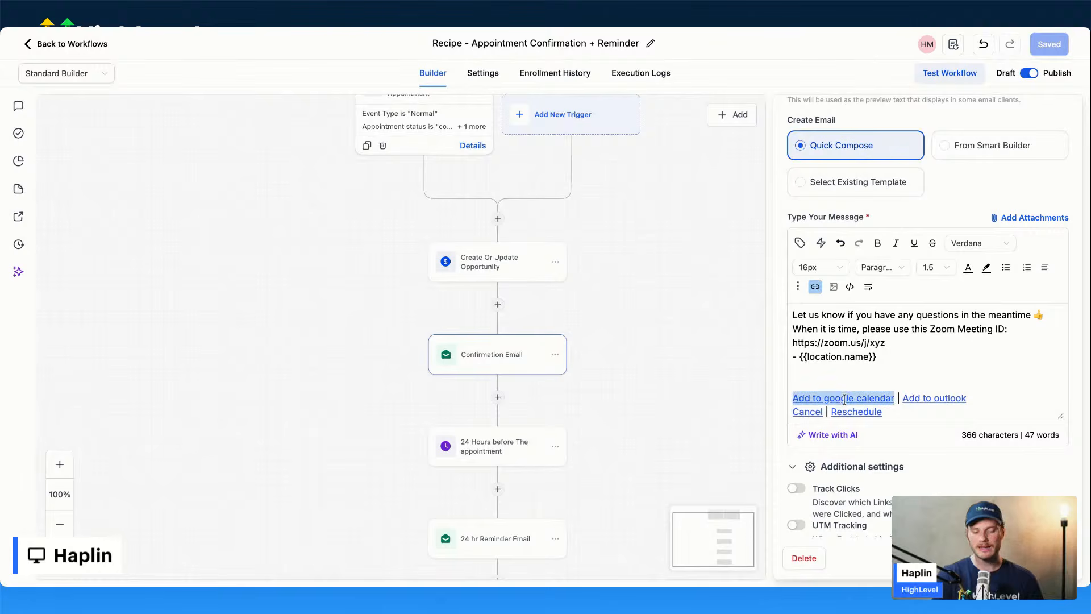
key(shift+End)
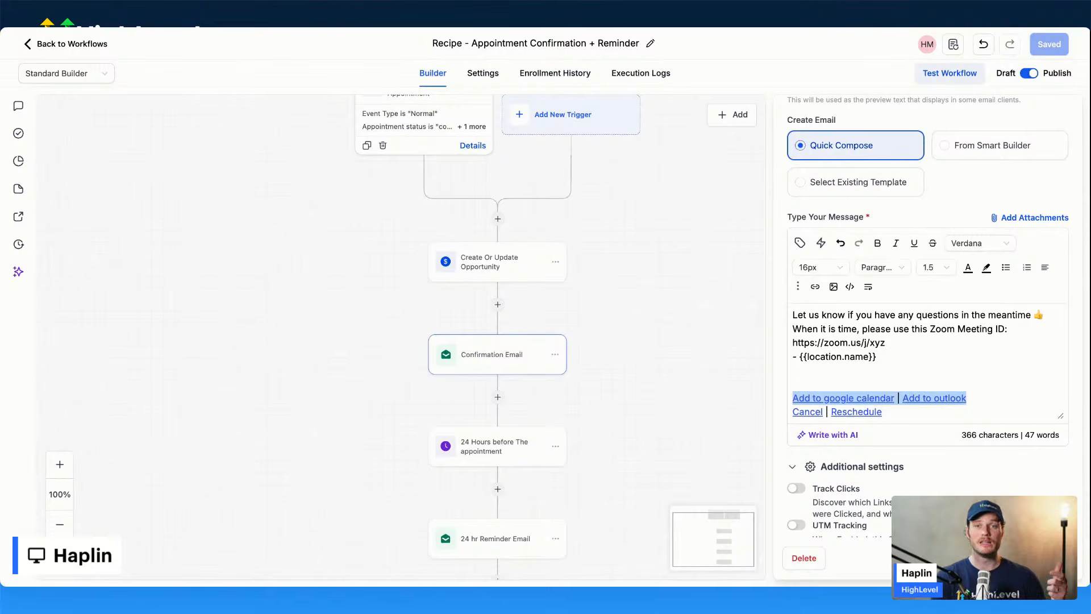
click(874, 400)
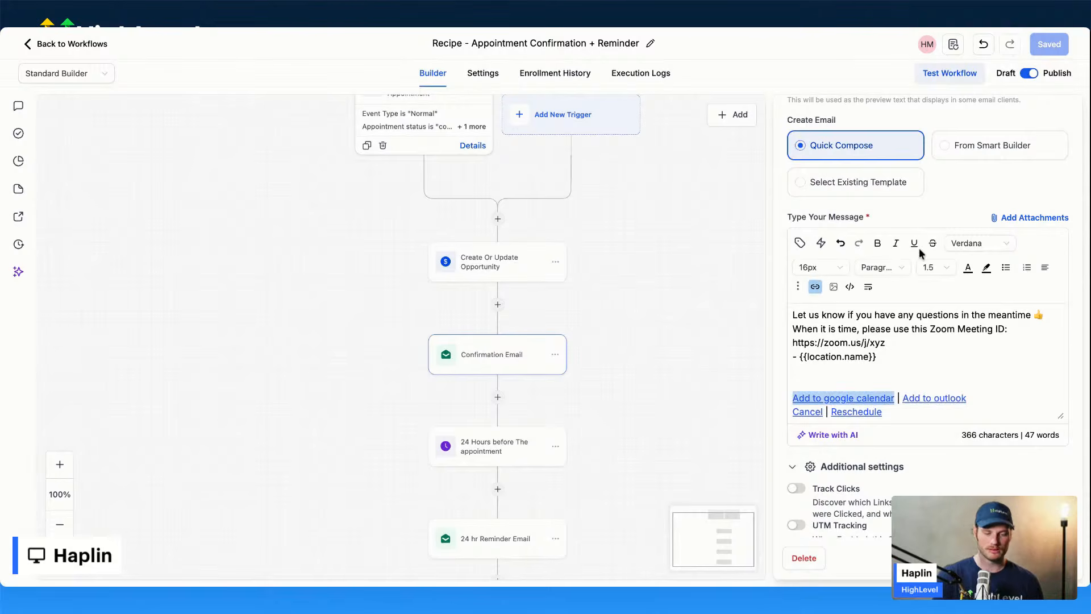
scroll(974, 219, up, 6)
click(1072, 114)
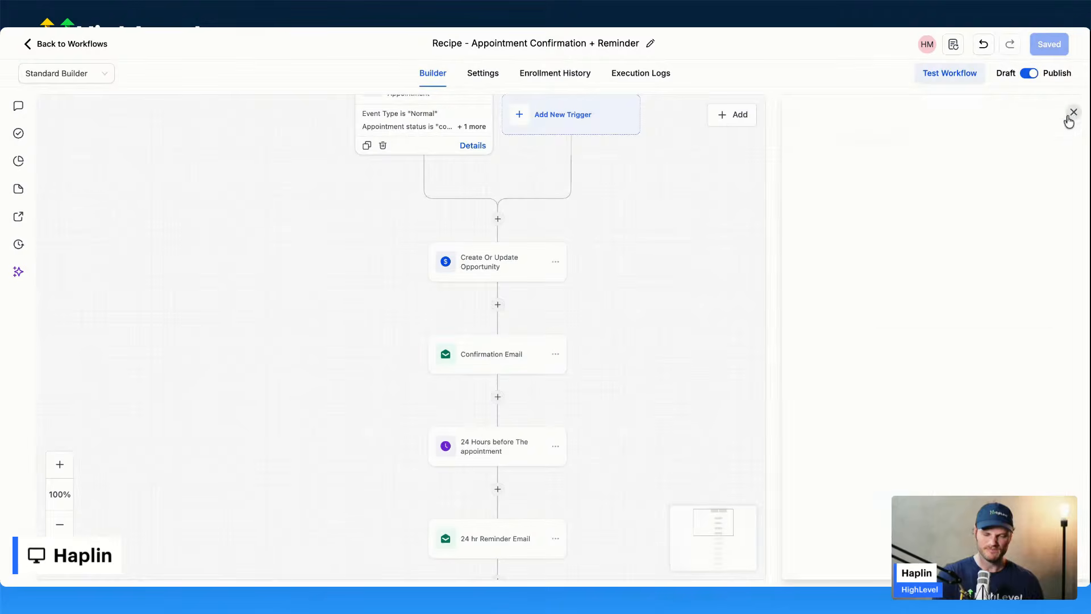
Step: Open the "24 Hours before The appointment" wait action and examine its wait type, before/after choice and days setting
scroll(533, 375, down, 2)
scroll(520, 374, up, 1)
scroll(519, 375, right, 1)
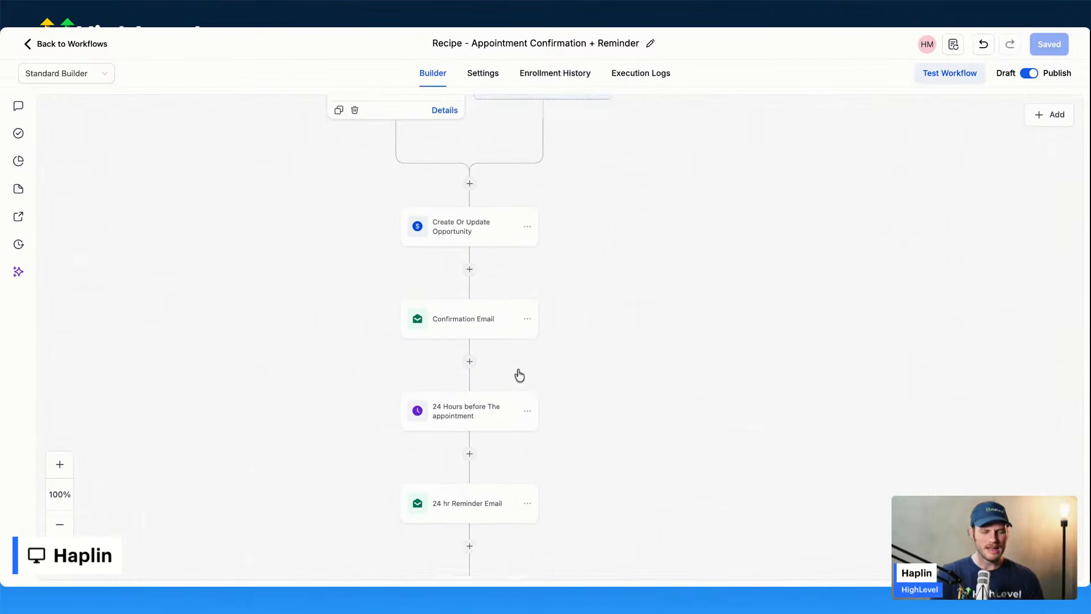
scroll(517, 374, up, 1)
scroll(518, 373, down, 4)
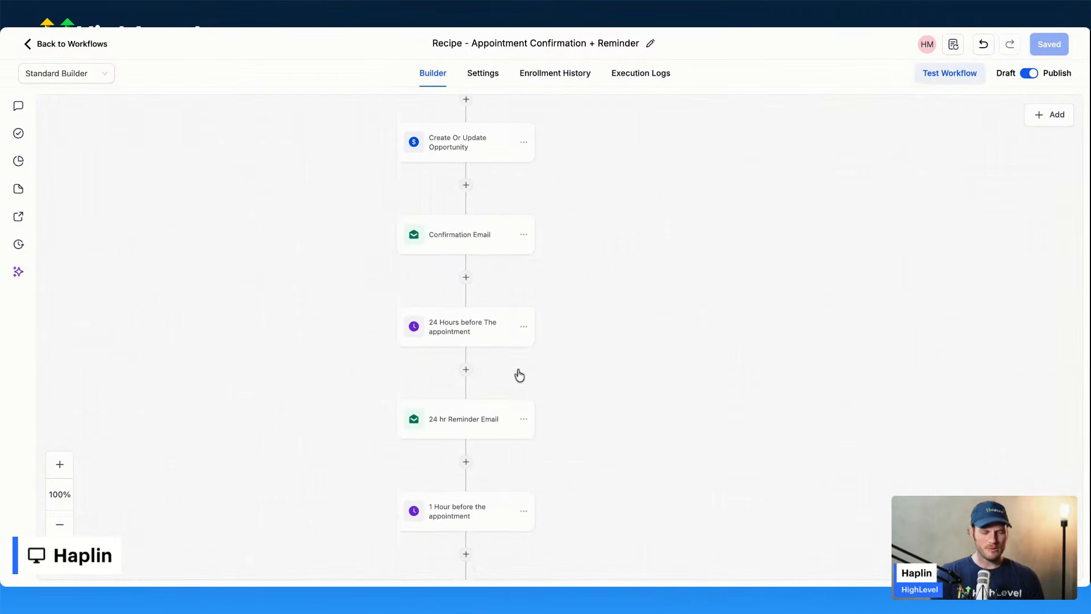
click(483, 321)
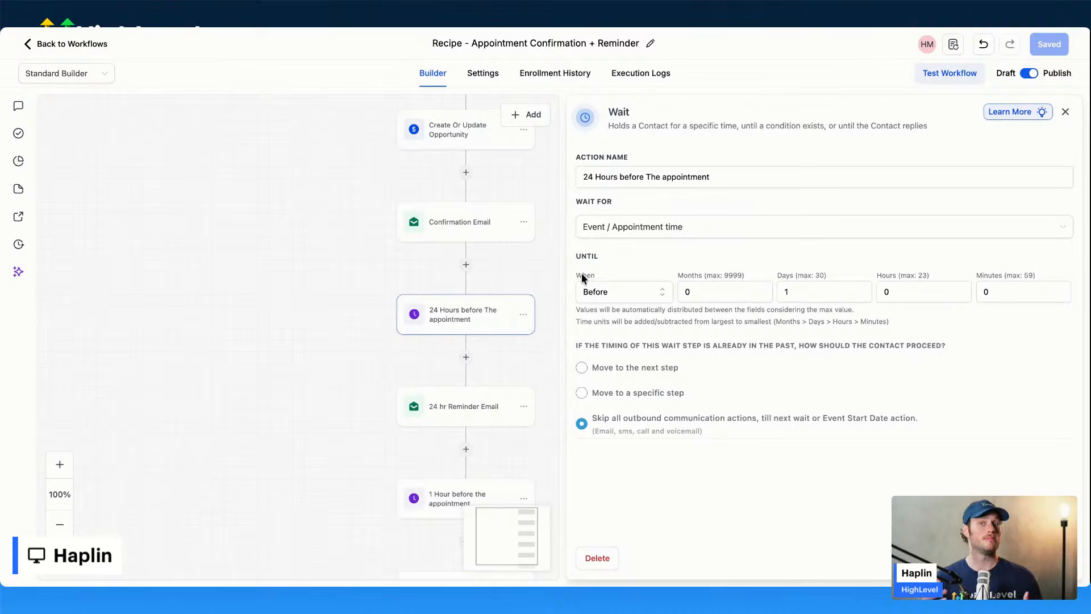
click(613, 297)
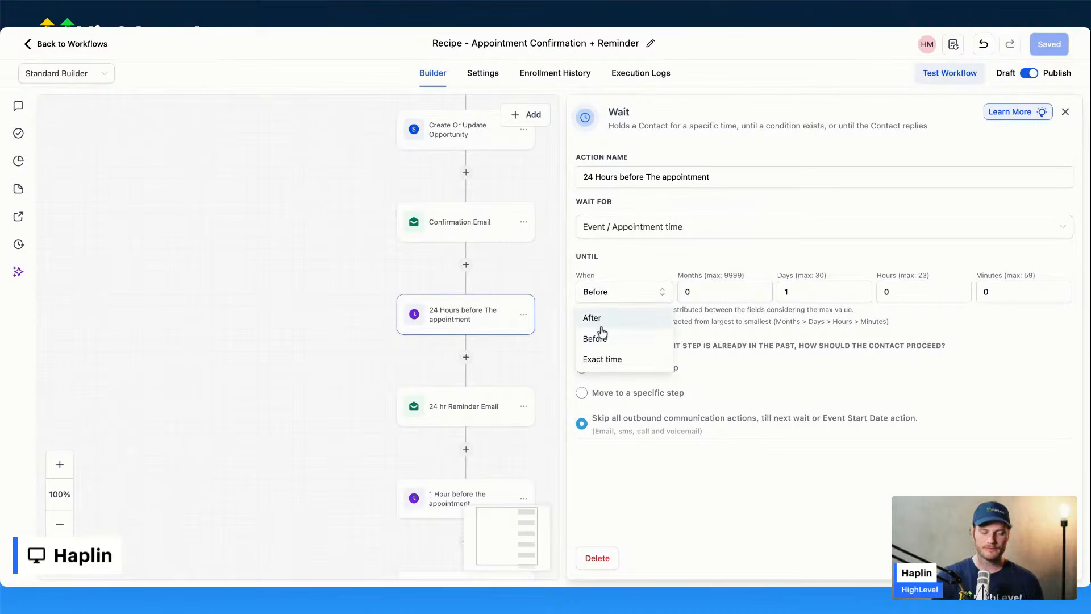
click(645, 230)
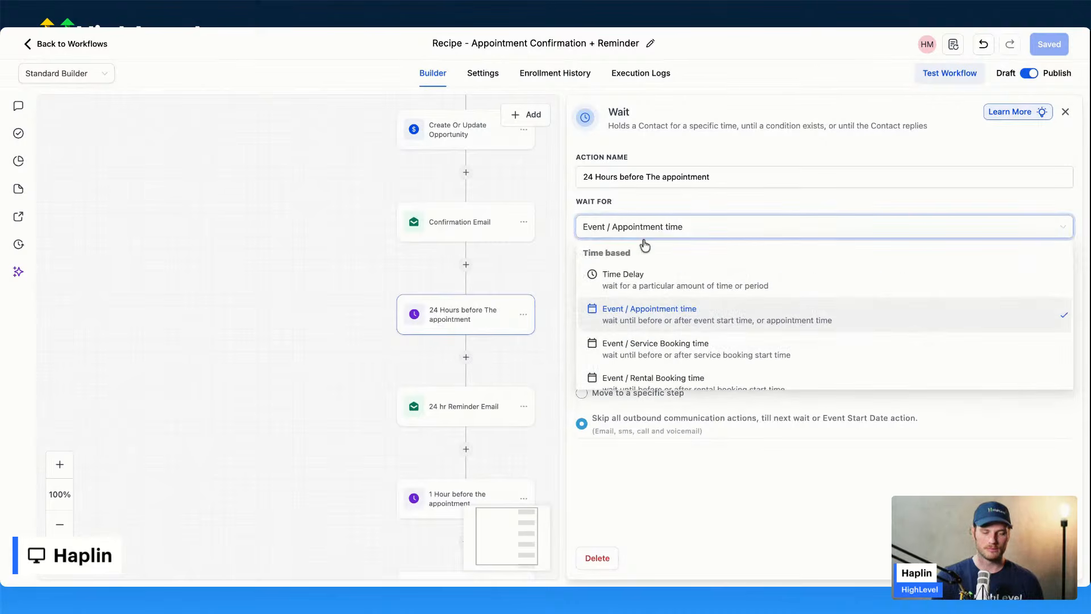
click(643, 311)
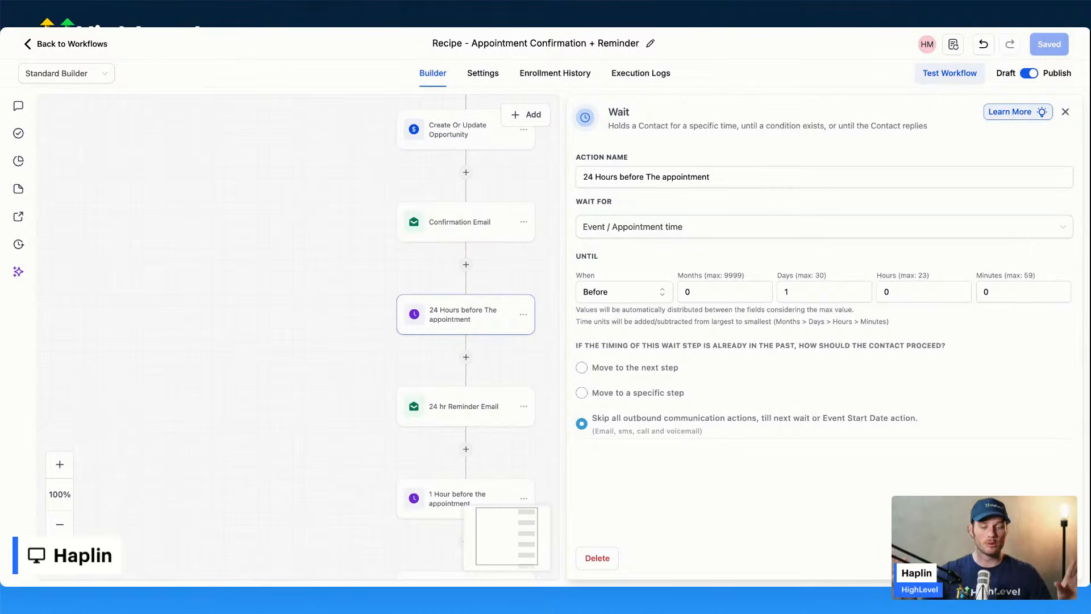
drag(797, 290, 782, 290)
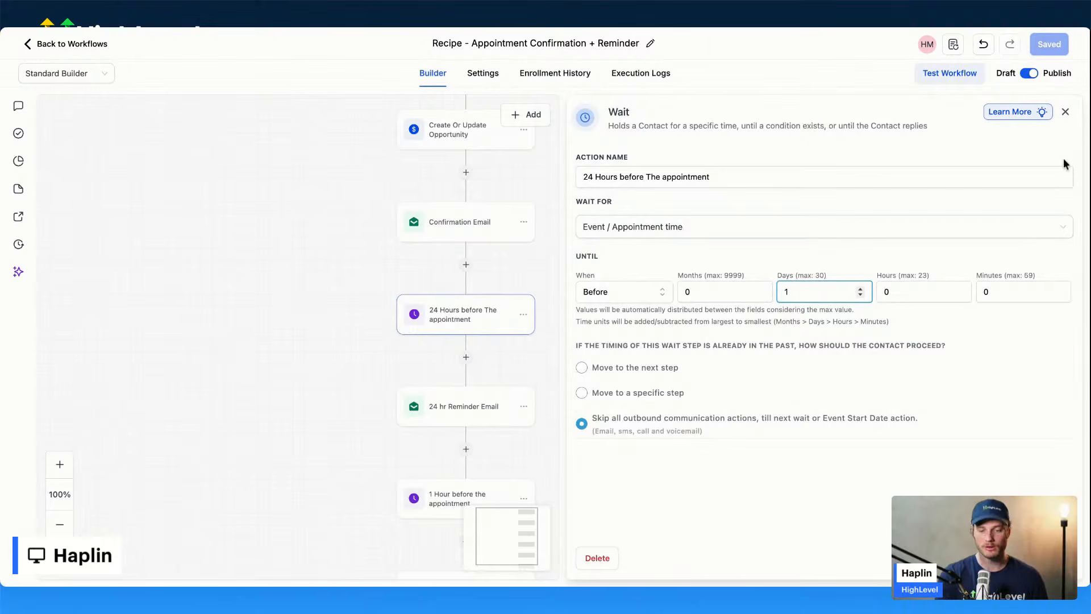
click(1065, 112)
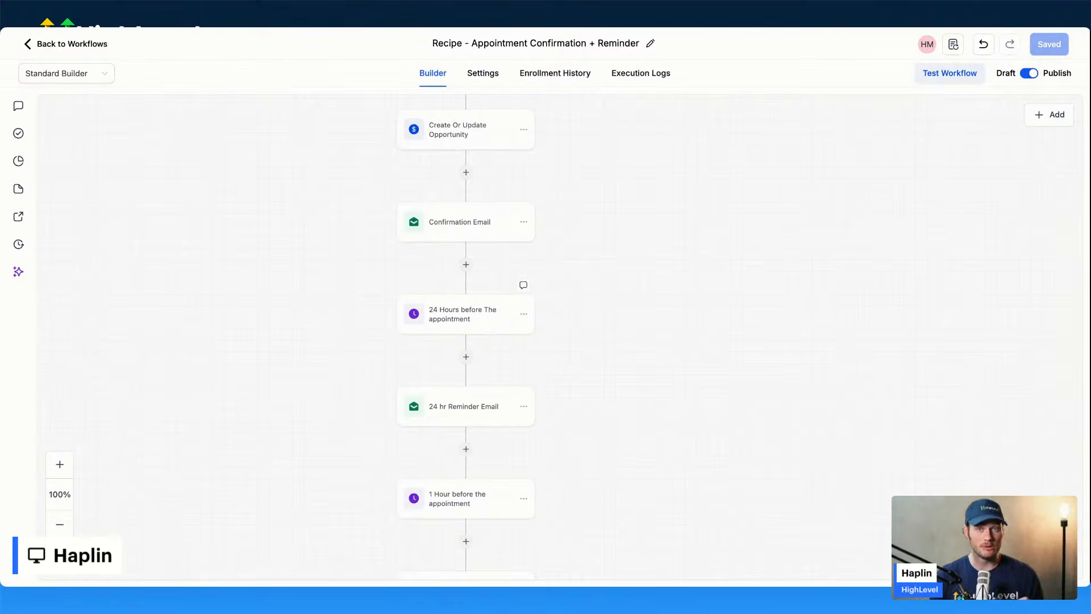
Step: Examine how the "24 Hours before The appointment" wait action handles contacts whose wait timing is already in the past
click(486, 315)
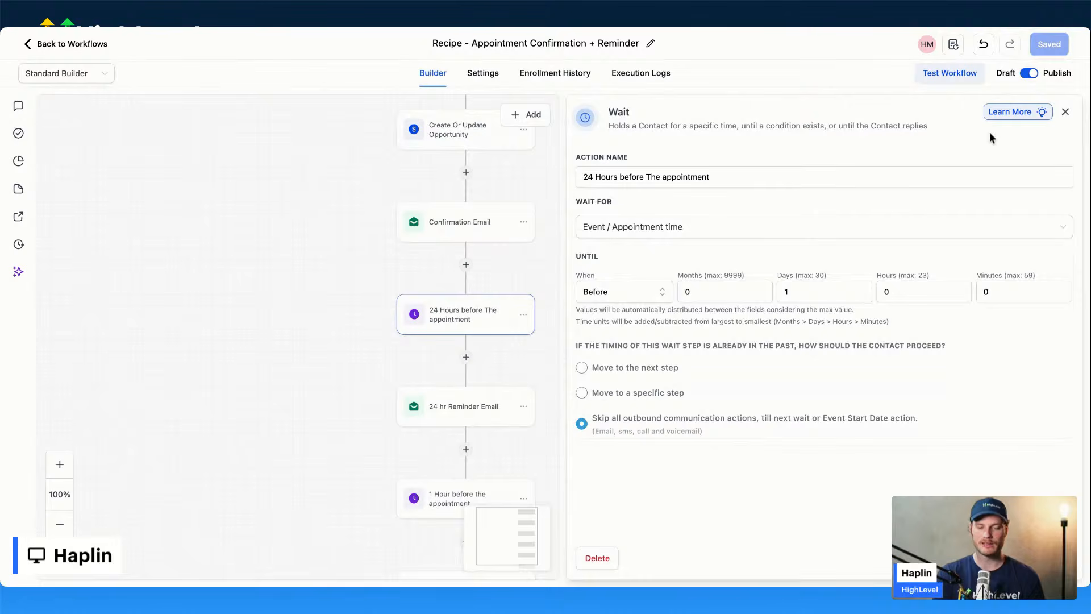
click(1065, 112)
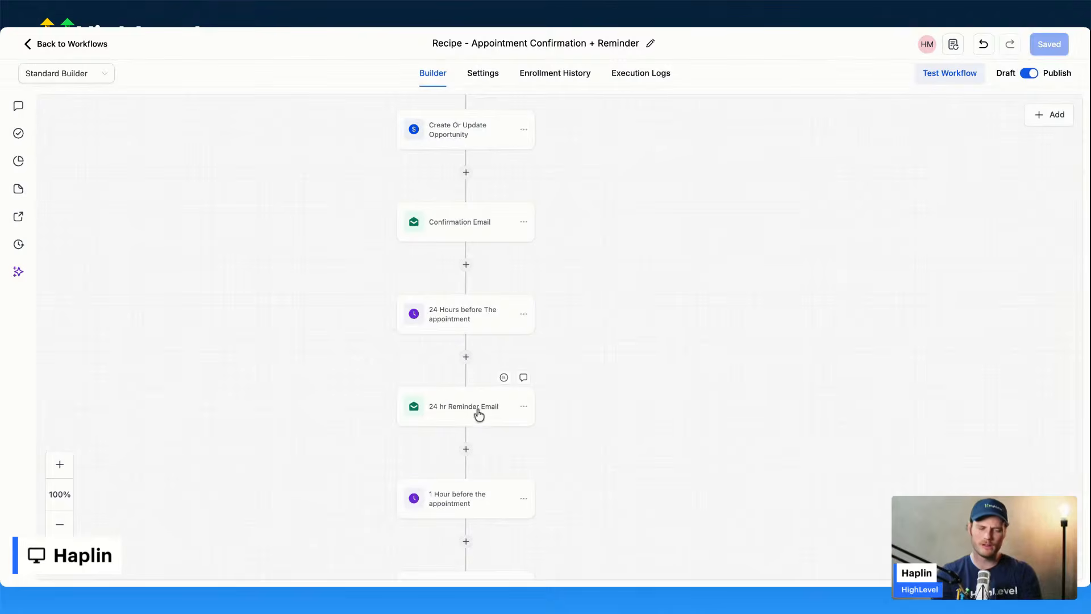
click(471, 328)
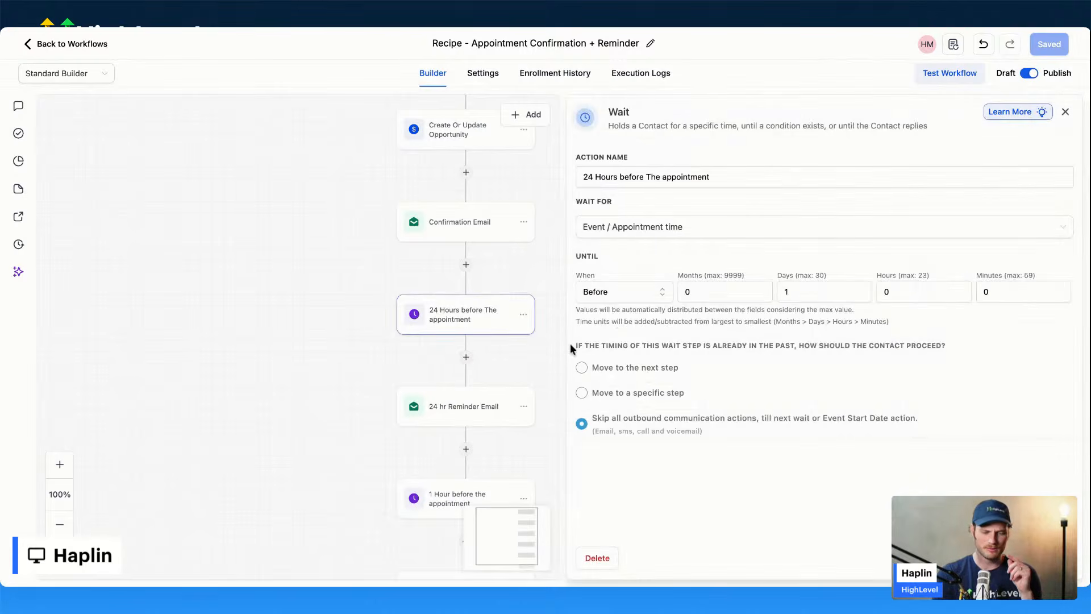
drag(572, 348, 964, 358)
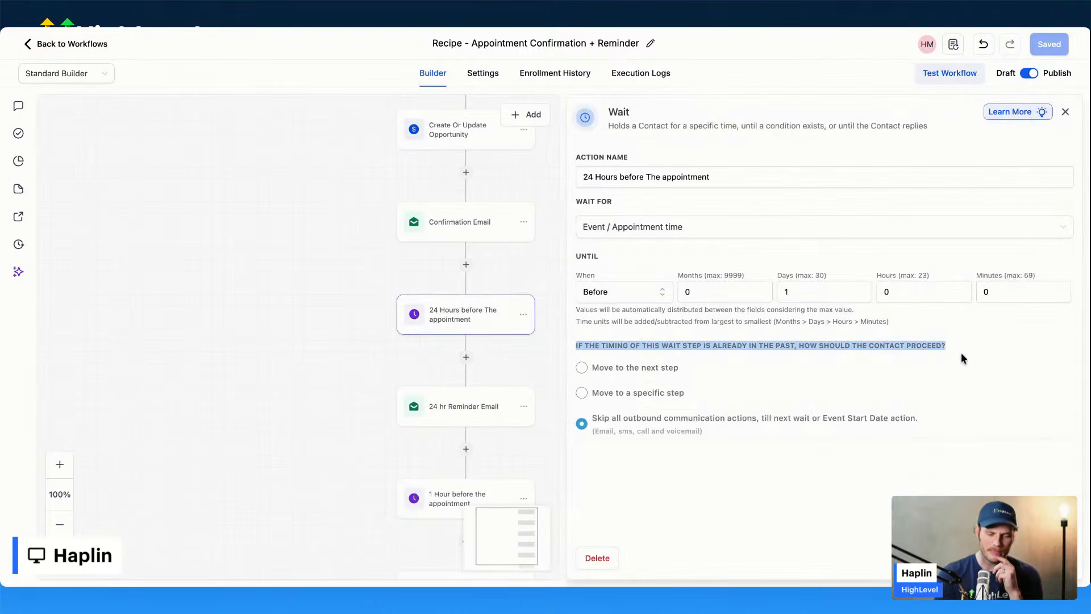
click(753, 343)
drag(743, 344, 948, 347)
click(955, 347)
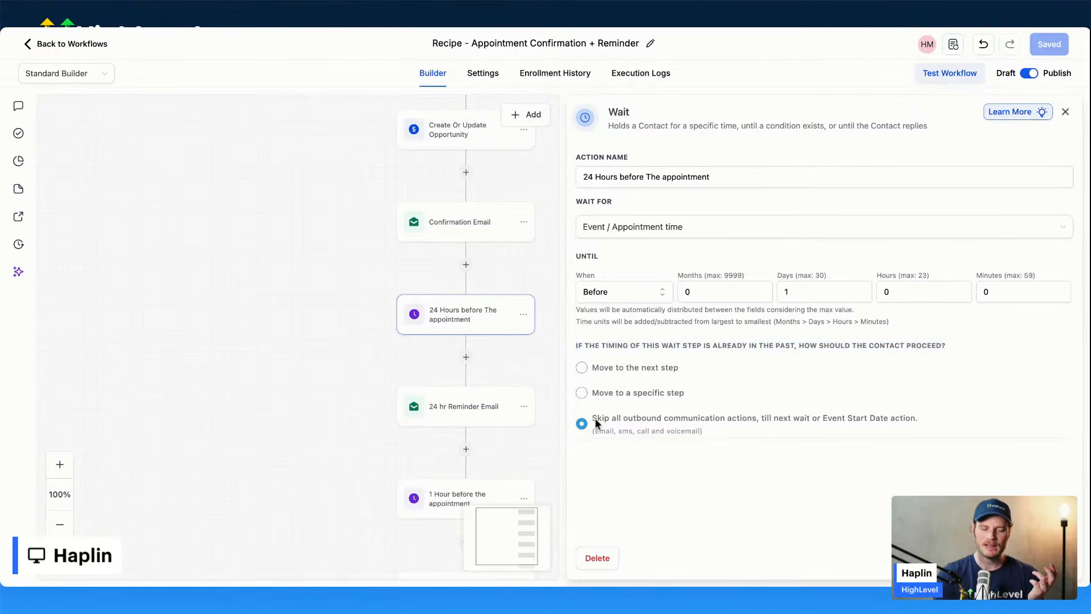
drag(593, 419, 889, 422)
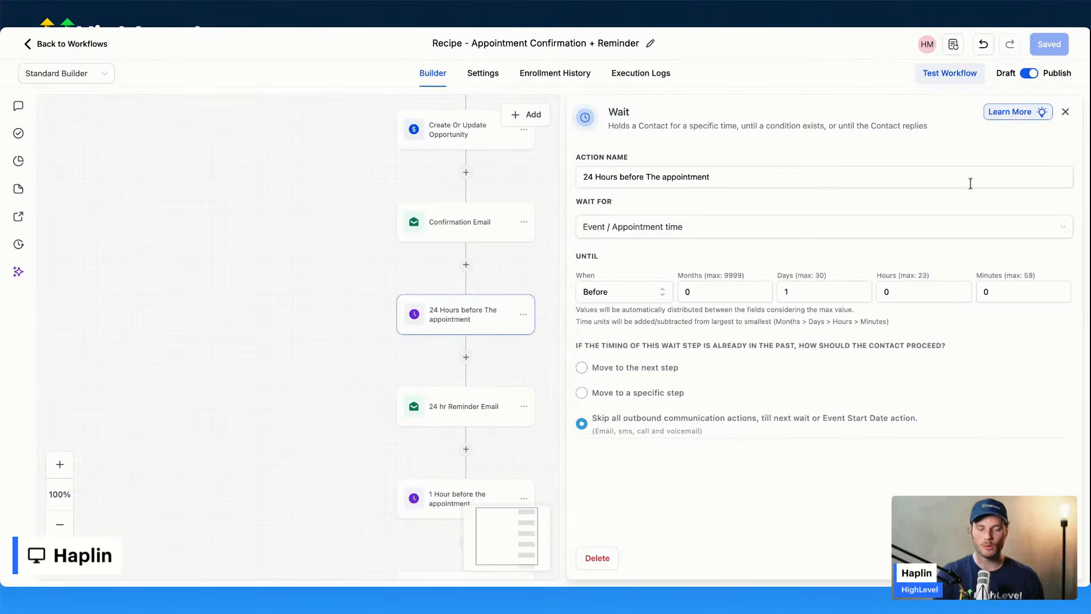
click(1065, 112)
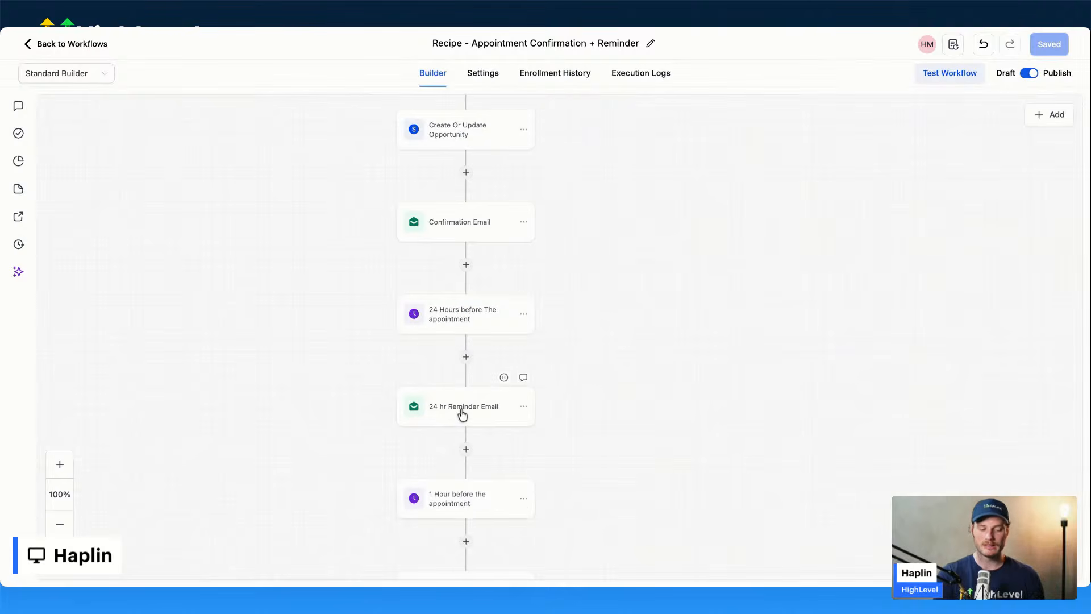
Step: Open the "1 Hour before the appointment" wait action, examine its timing settings and close it
scroll(460, 414, down, 2)
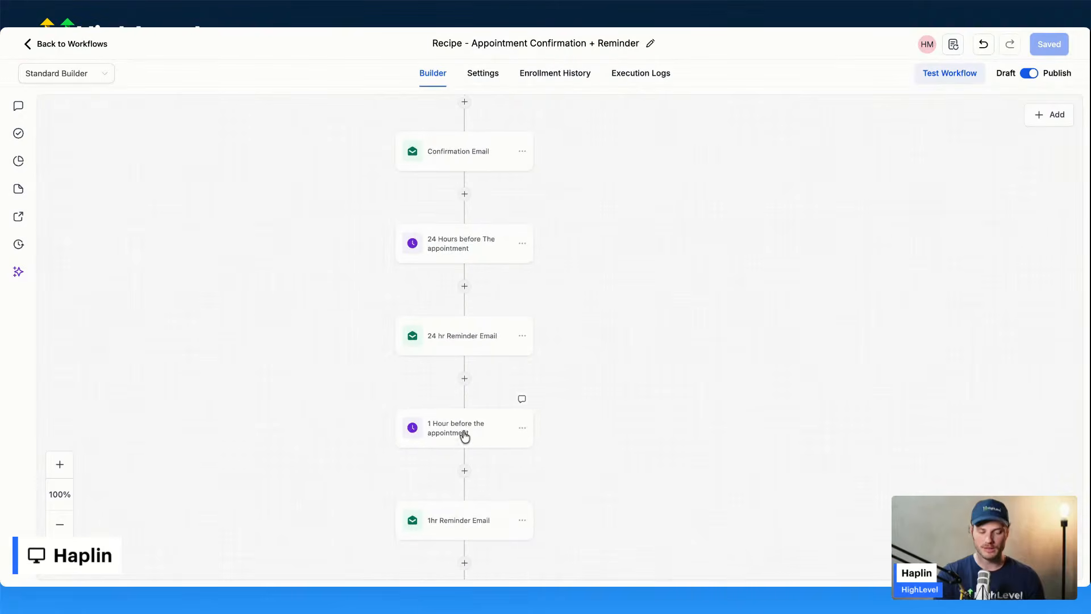
click(462, 434)
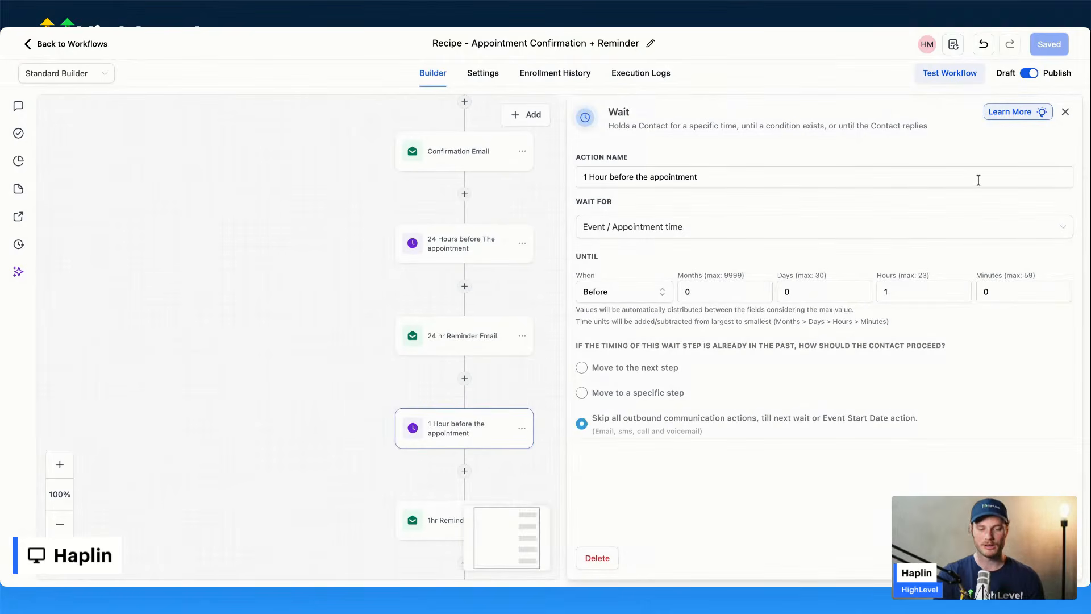
click(1064, 112)
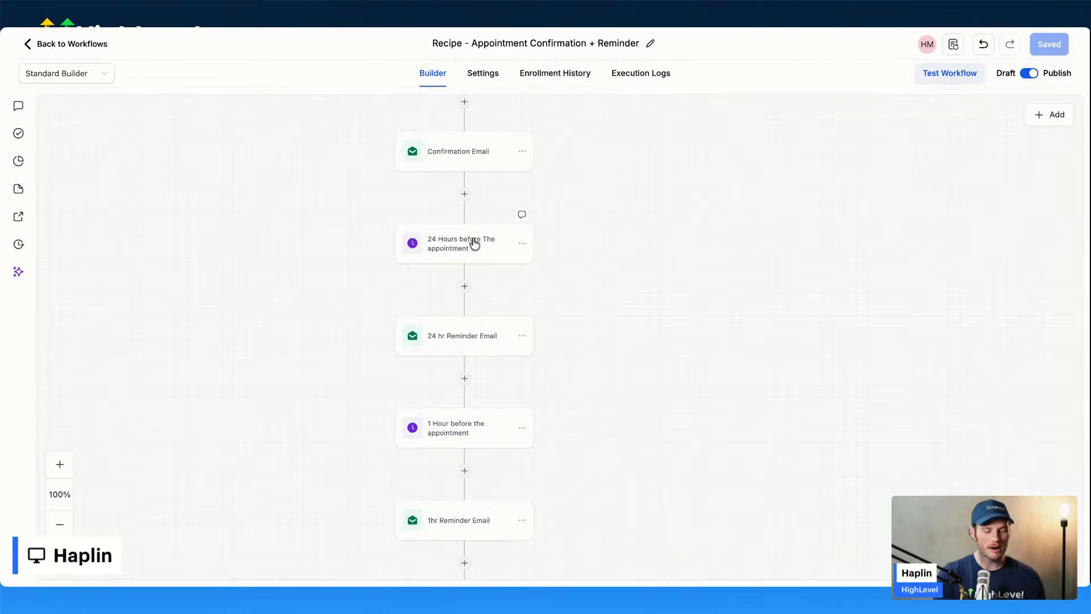
Step: Examine the sequence of 1-hour and 5-minute reminder emails, SMS messages and waits through the end of the workflow
scroll(502, 433, down, 5)
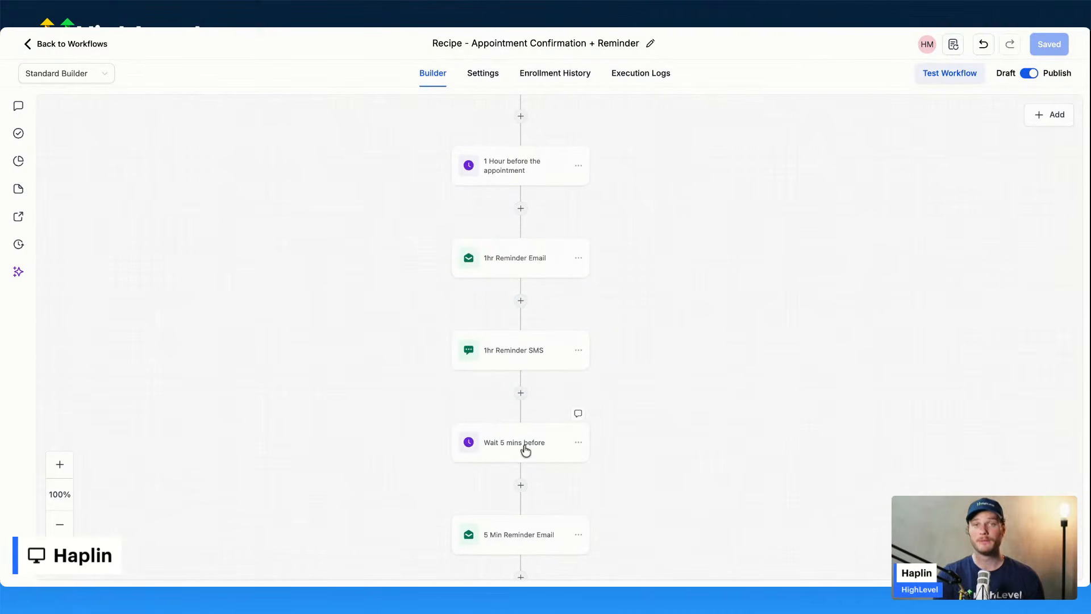
scroll(524, 449, down, 3)
scroll(585, 402, down, 2)
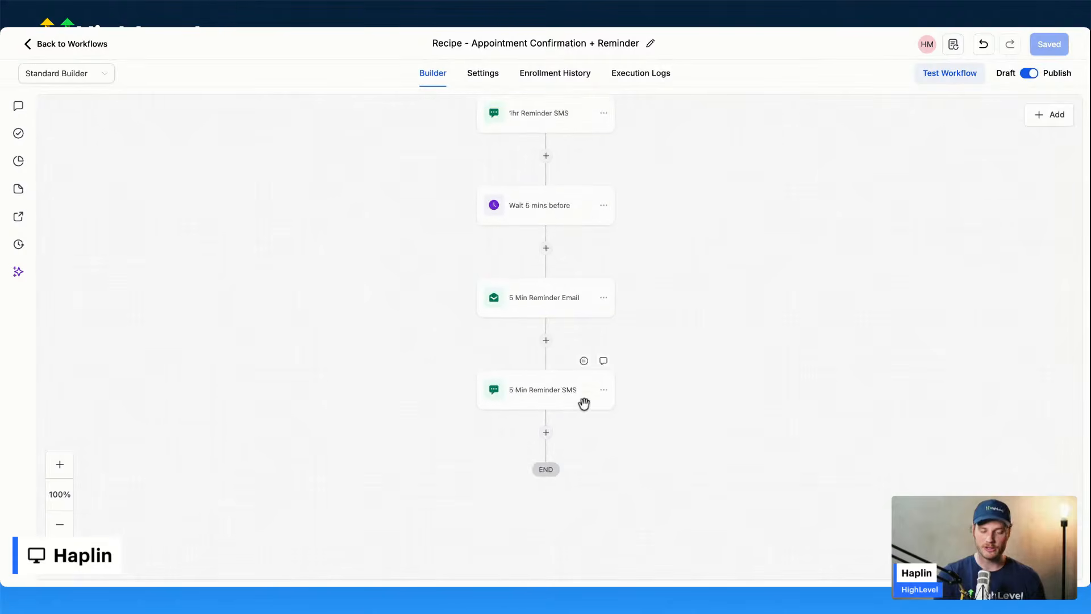
scroll(585, 402, up, 10)
scroll(485, 272, up, 4)
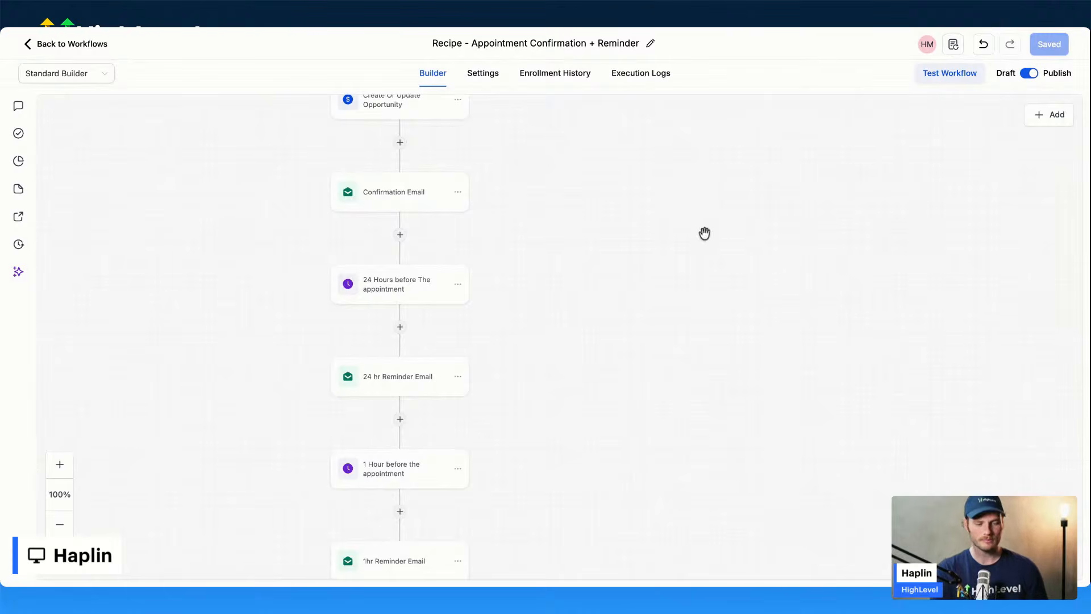
scroll(535, 215, up, 7)
scroll(536, 214, up, 6)
Step: Leave the workflow builder and open the form-created contact's record from Contacts
click(64, 53)
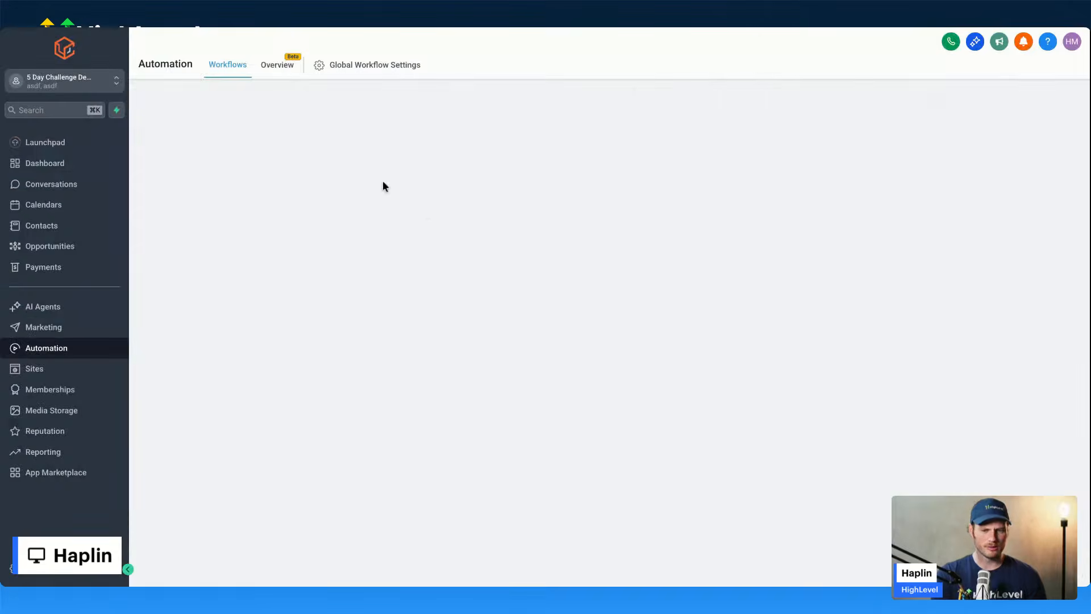
click(54, 225)
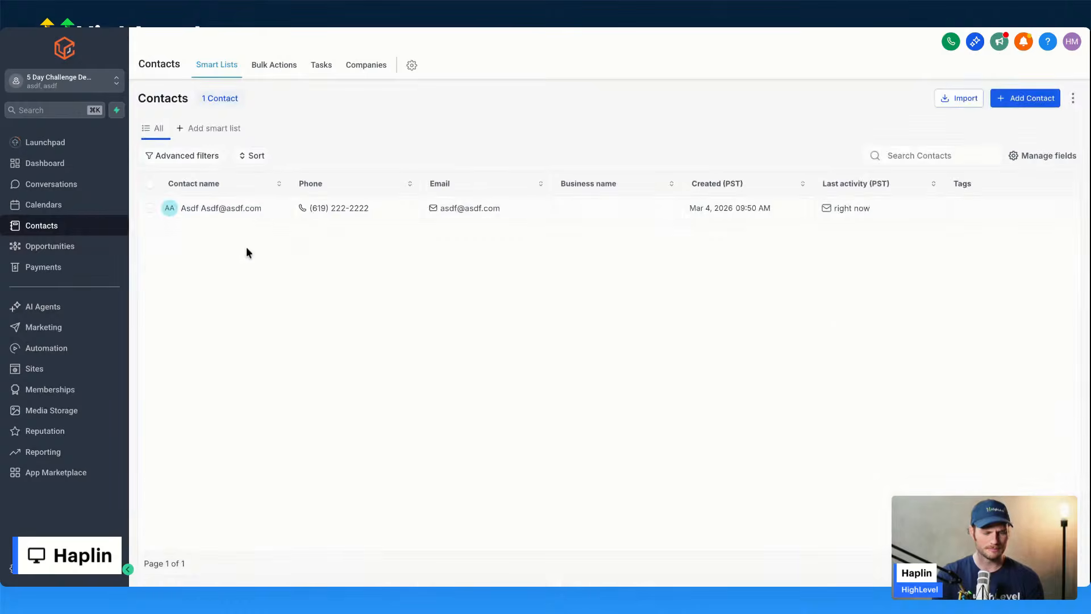
click(225, 208)
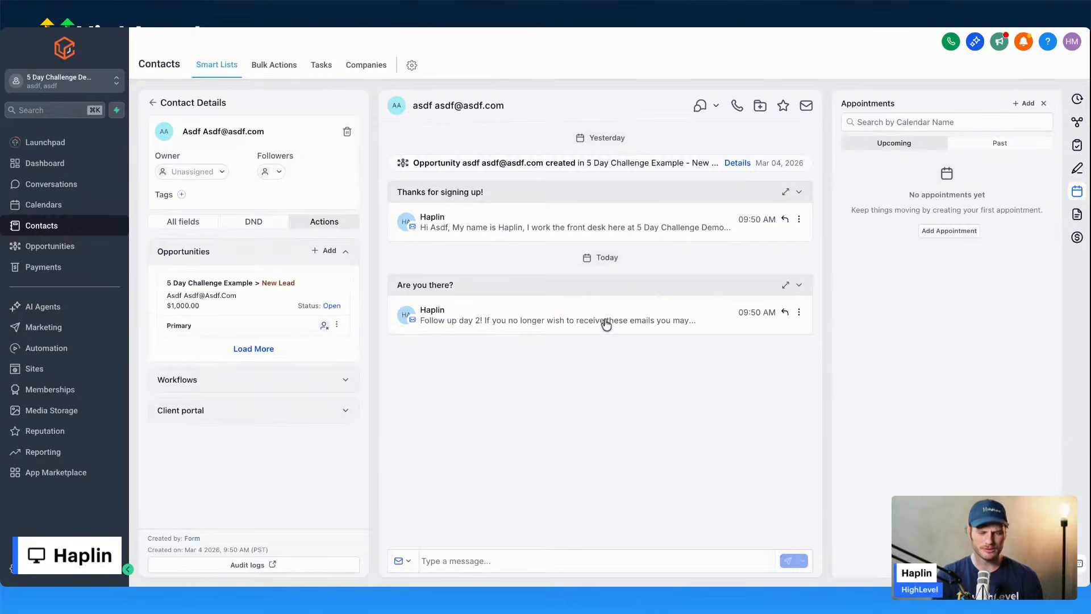
Step: Expand the "Are you there?" email in the contact's conversation and read its follow-up message and unsubscribe line
click(587, 319)
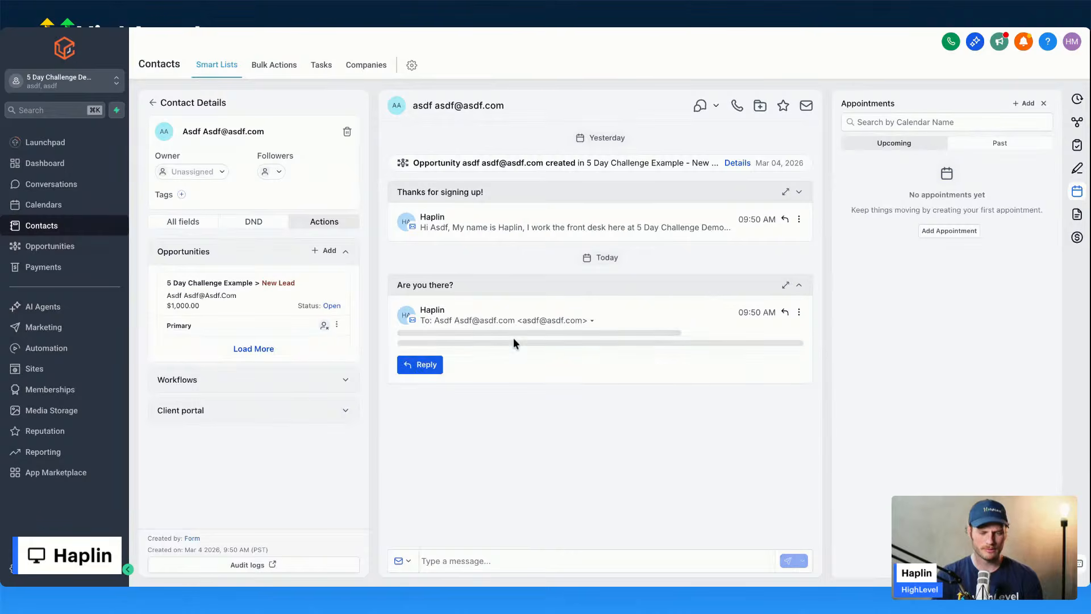
drag(419, 366, 591, 367)
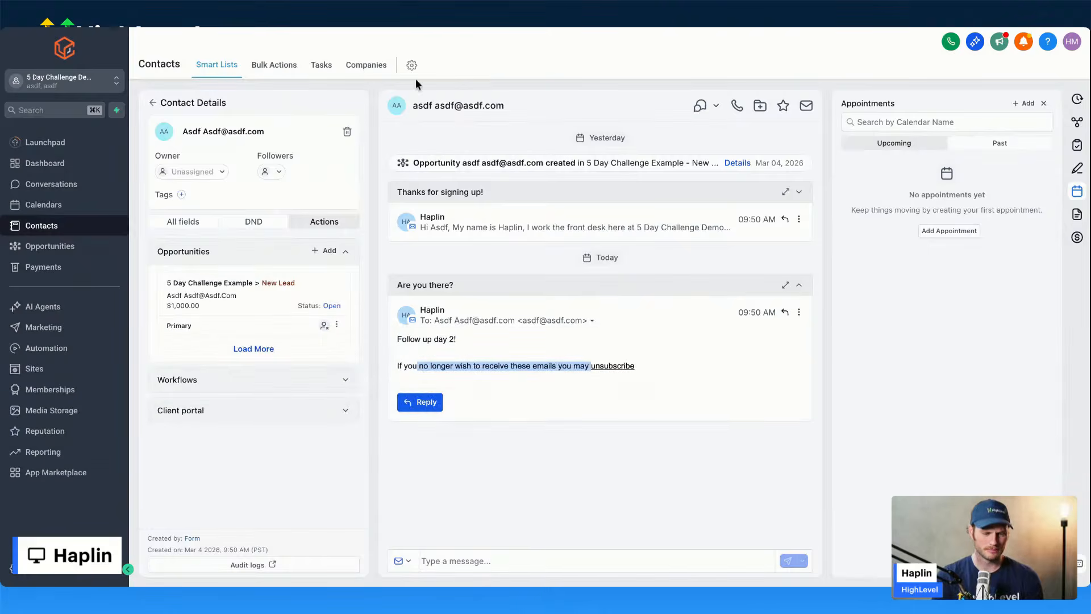
click(402, 344)
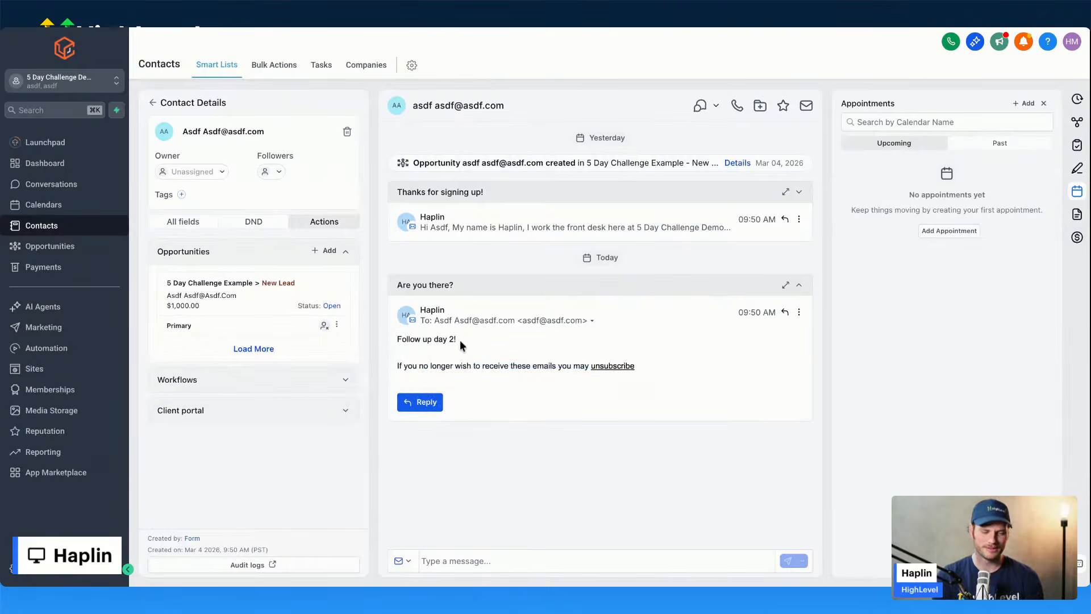
Step: Book a Sales Calendar appointment for the contact on Fri, Mar 6th, 2026 in the 10:00 am - 11:00 am slot
triple_click(460, 342)
click(946, 381)
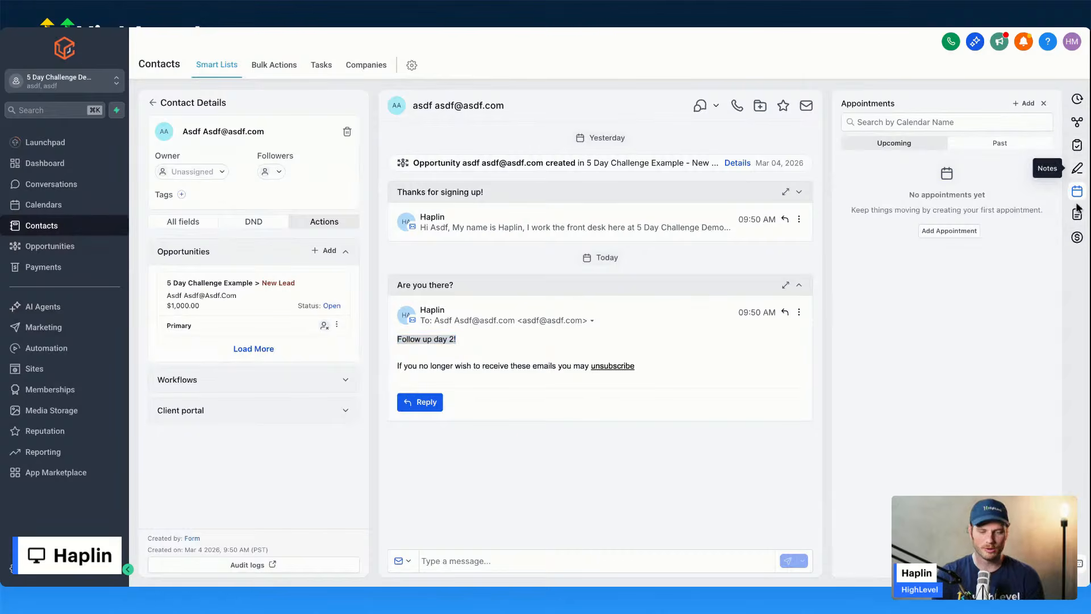
click(957, 232)
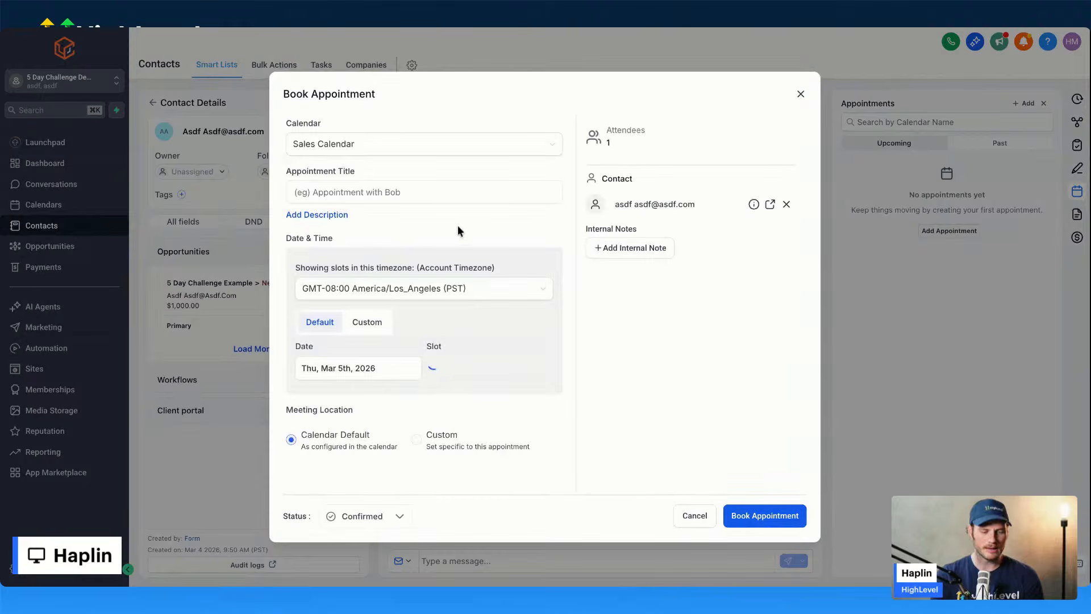
click(352, 368)
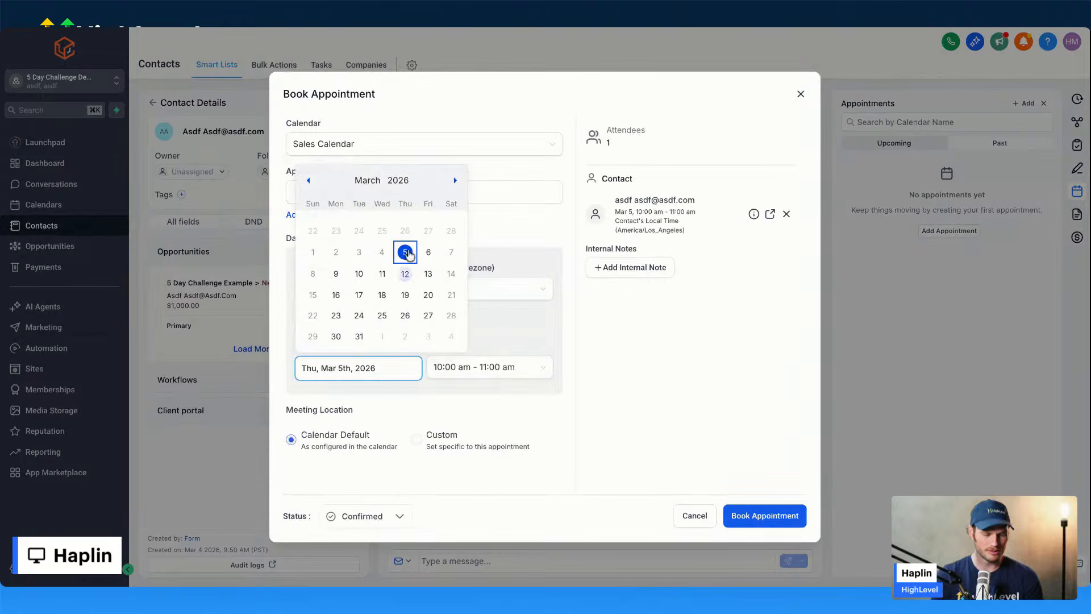
click(428, 252)
click(494, 369)
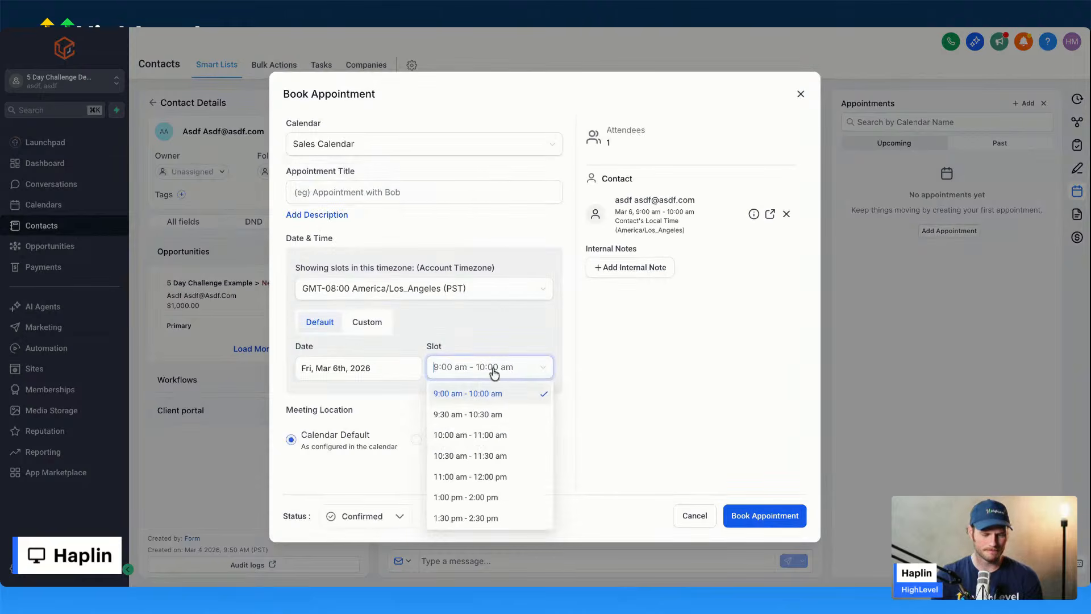
click(456, 435)
click(731, 515)
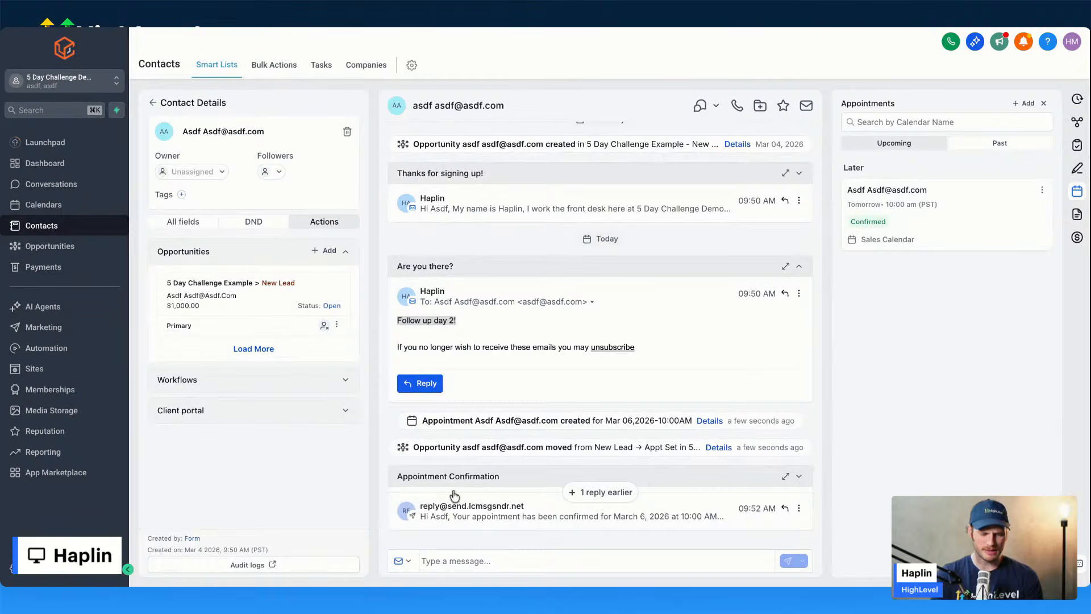
Step: Expand the Appointment Confirmation email and its earlier reply in the contact's conversation and read the appointment details and meeting link
scroll(637, 476, down, 1)
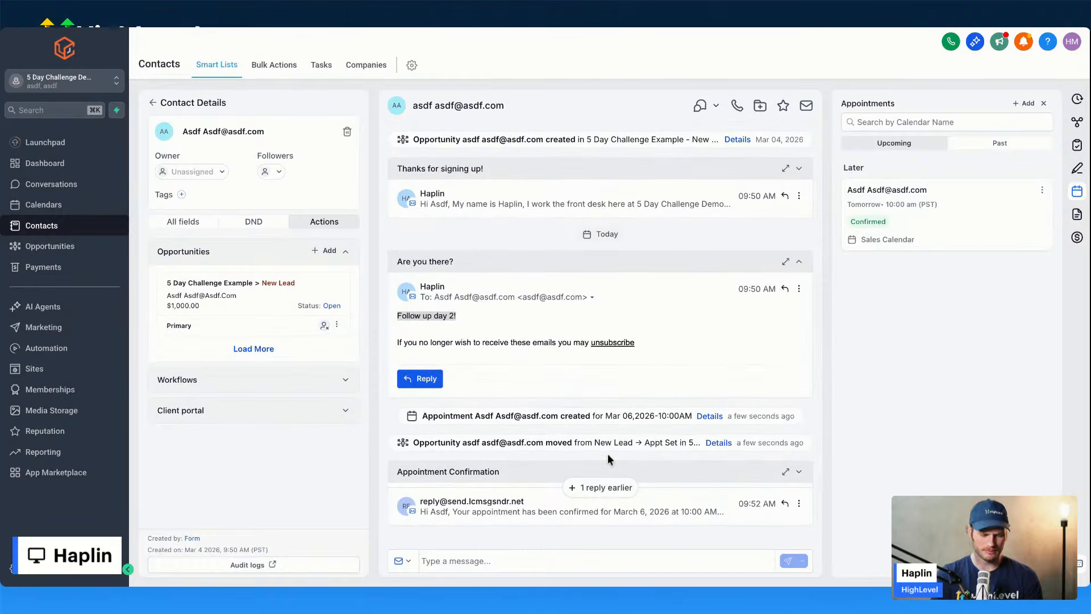
click(572, 513)
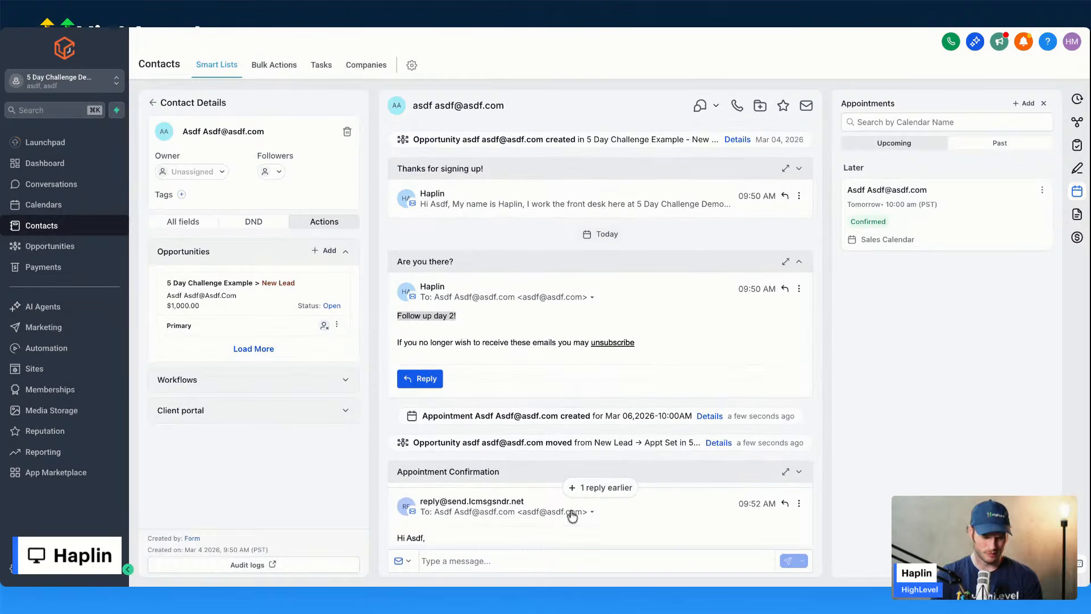
scroll(598, 484, down, 4)
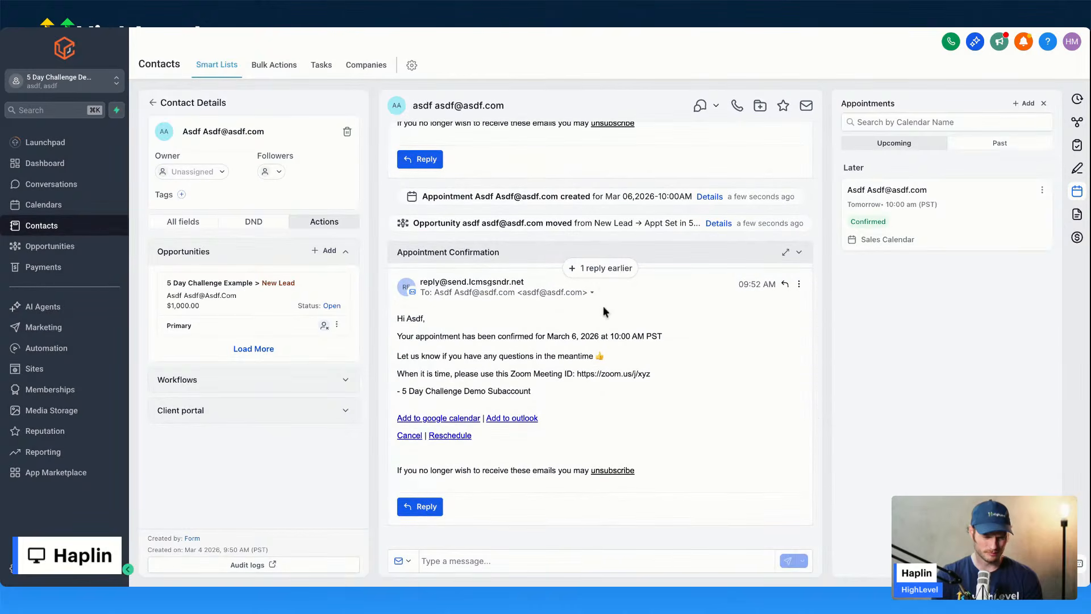
click(601, 272)
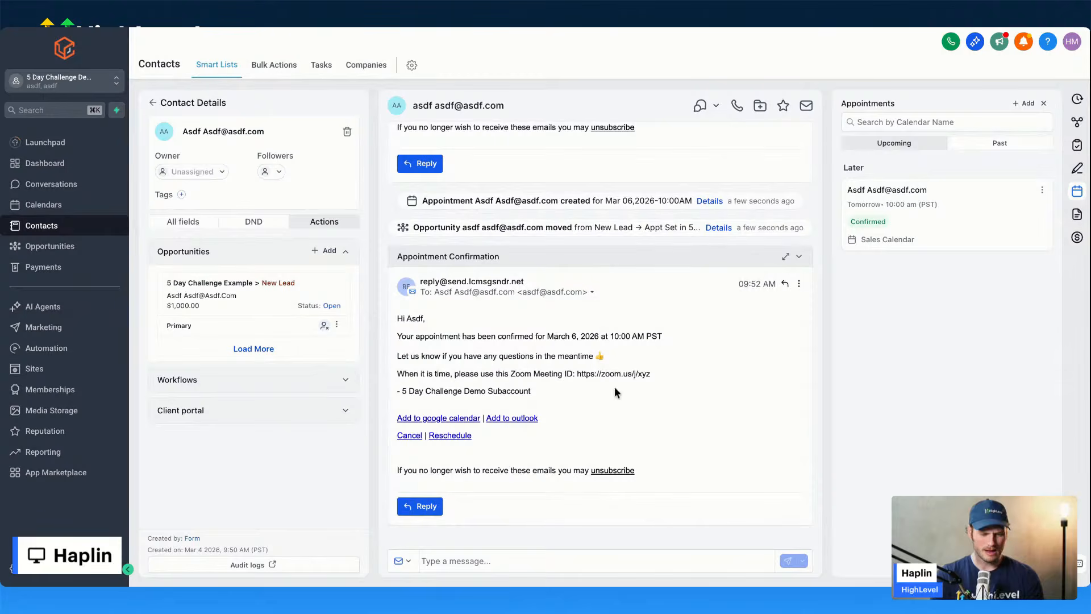
drag(453, 336, 657, 392)
click(656, 392)
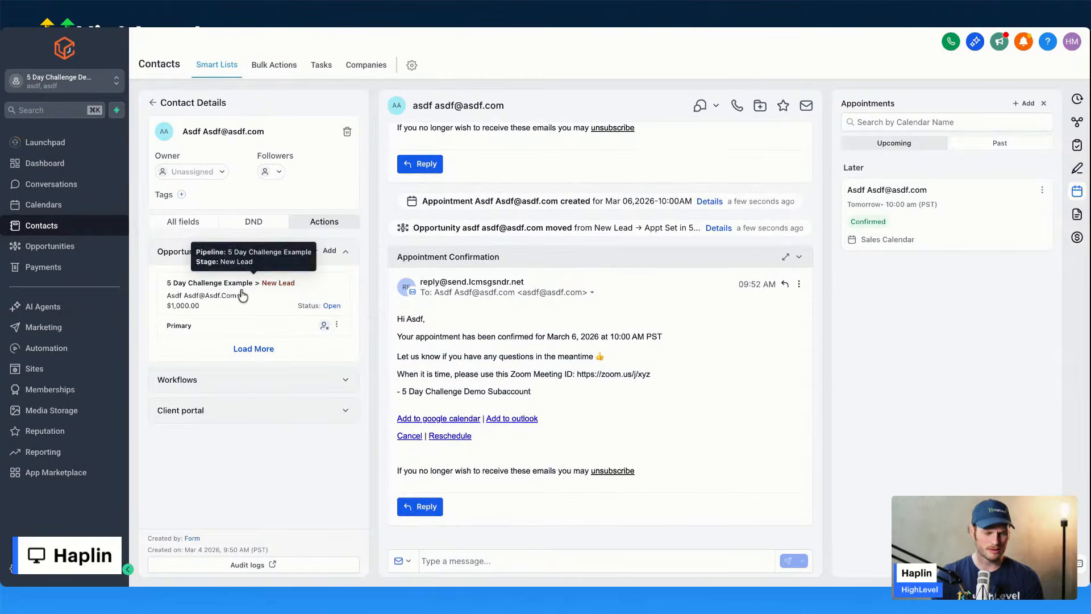
Step: Examine the contact's active and past workflows, refreshing the record to check its current enrollment
click(340, 384)
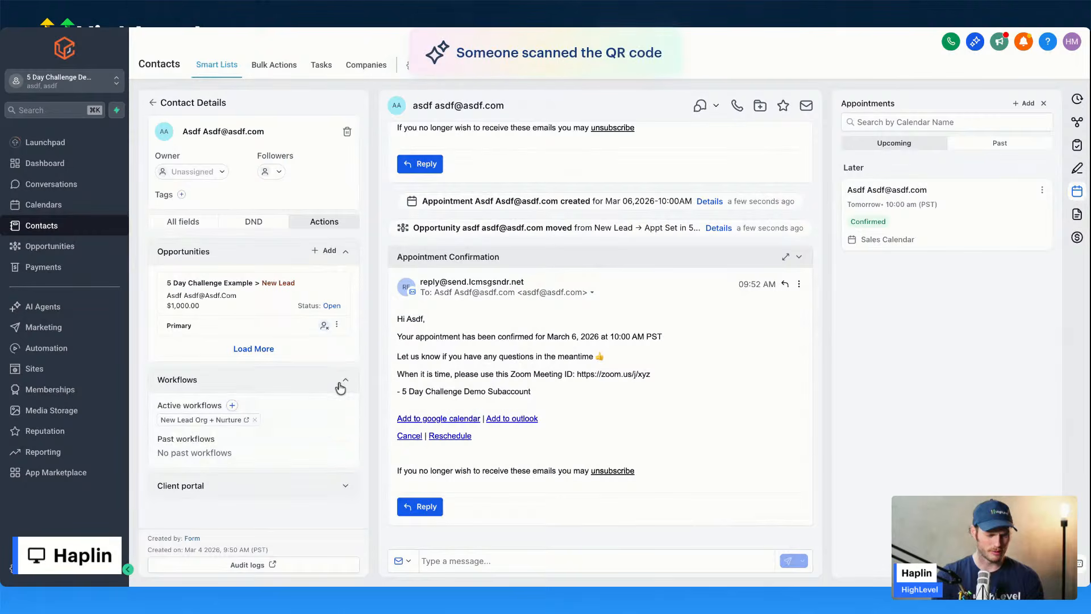
click(220, 423)
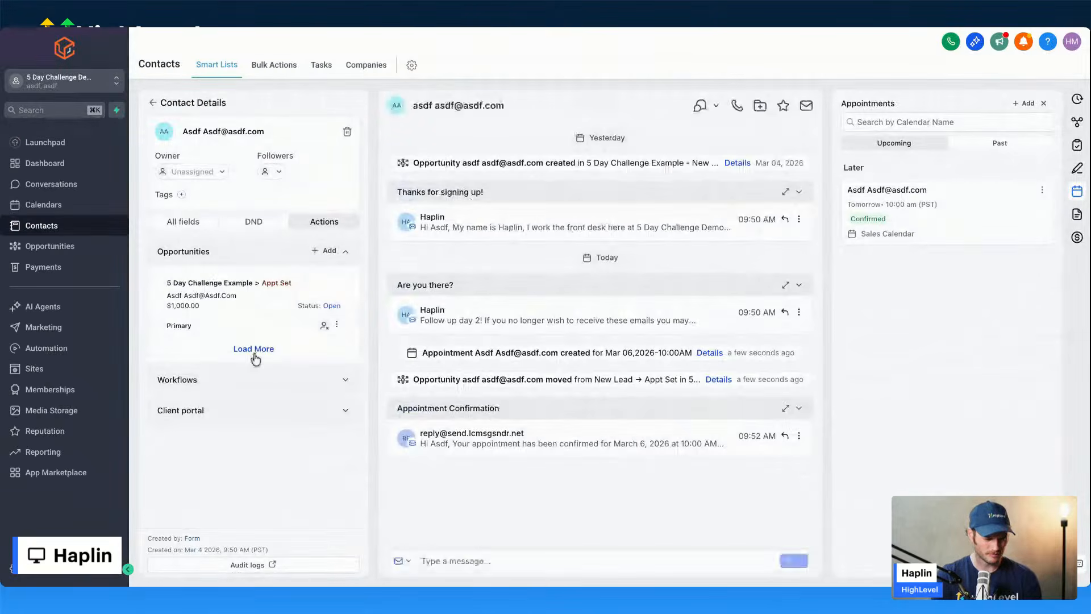
click(278, 382)
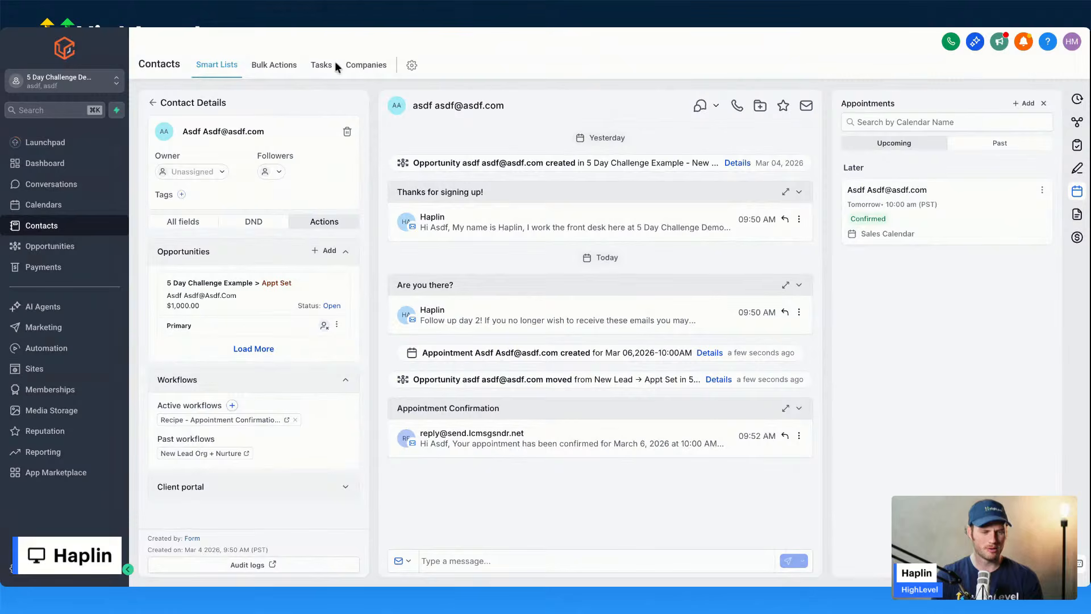
Step: Open the "Recipe - Appointment Confirmation + Reminder" workflow from Automation and examine where the contact waits in the reminder sequence
click(36, 349)
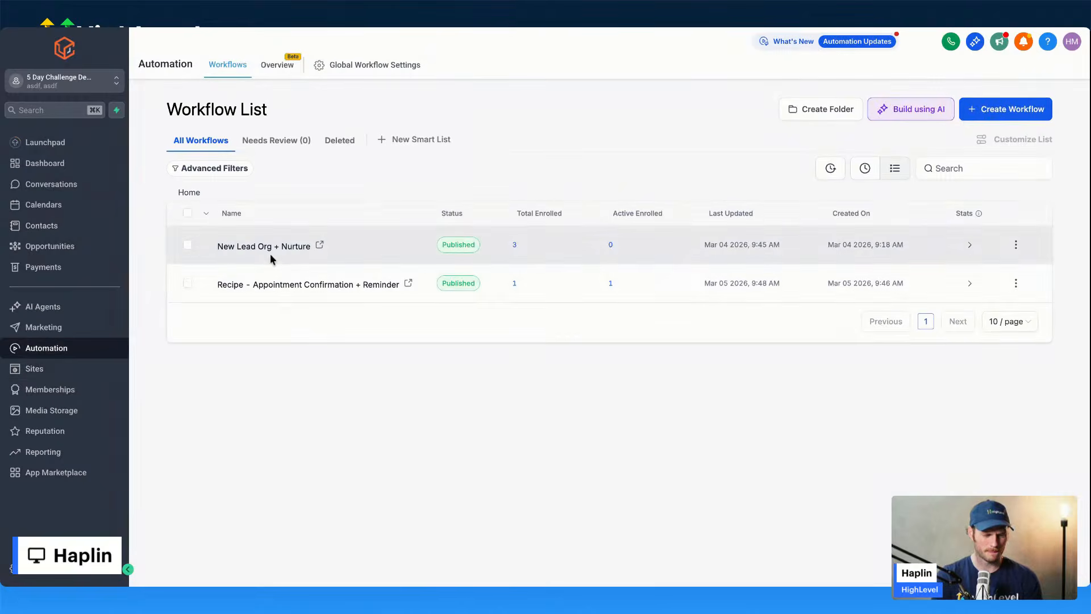
click(273, 248)
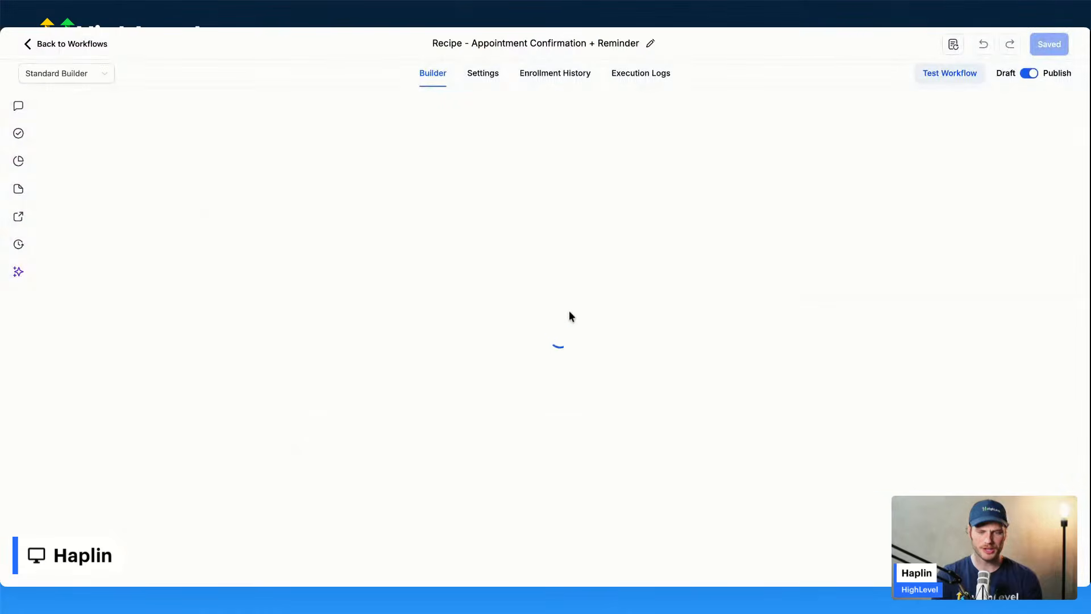
scroll(560, 292, down, 4)
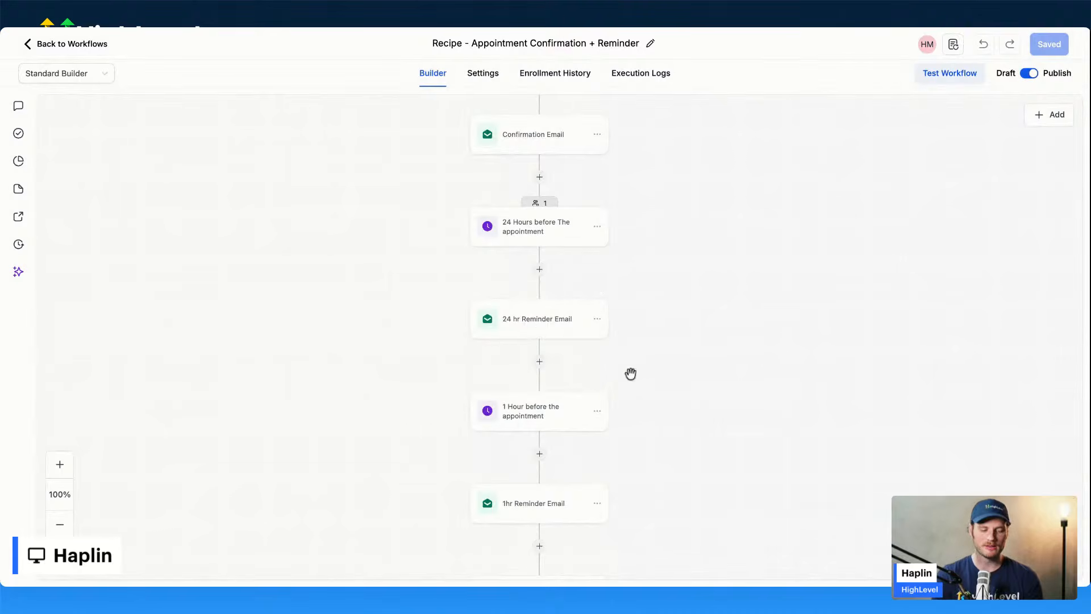
scroll(550, 411, down, 3)
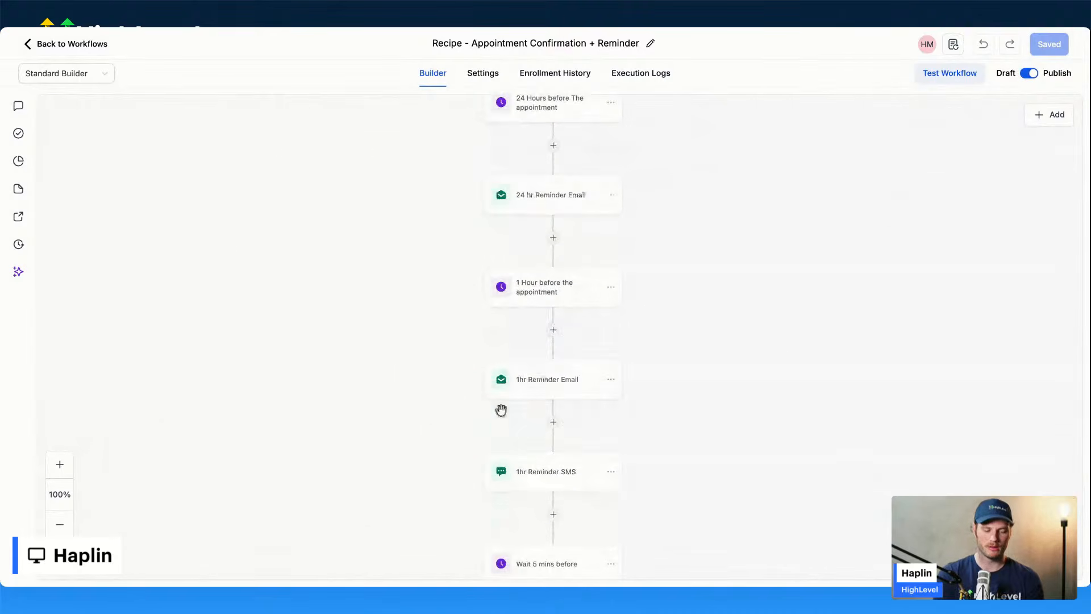
scroll(587, 404, up, 8)
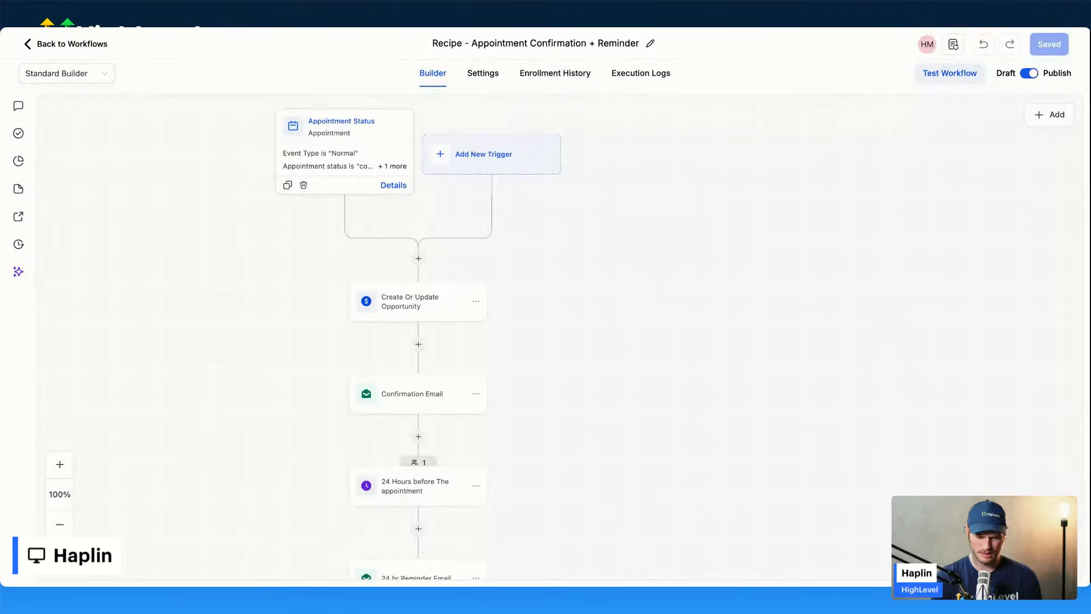
Step: Leave the workflow builder and check the contact's opportunity card in the Appt Set stage of the 5 Day Challenge Example pipeline
click(68, 48)
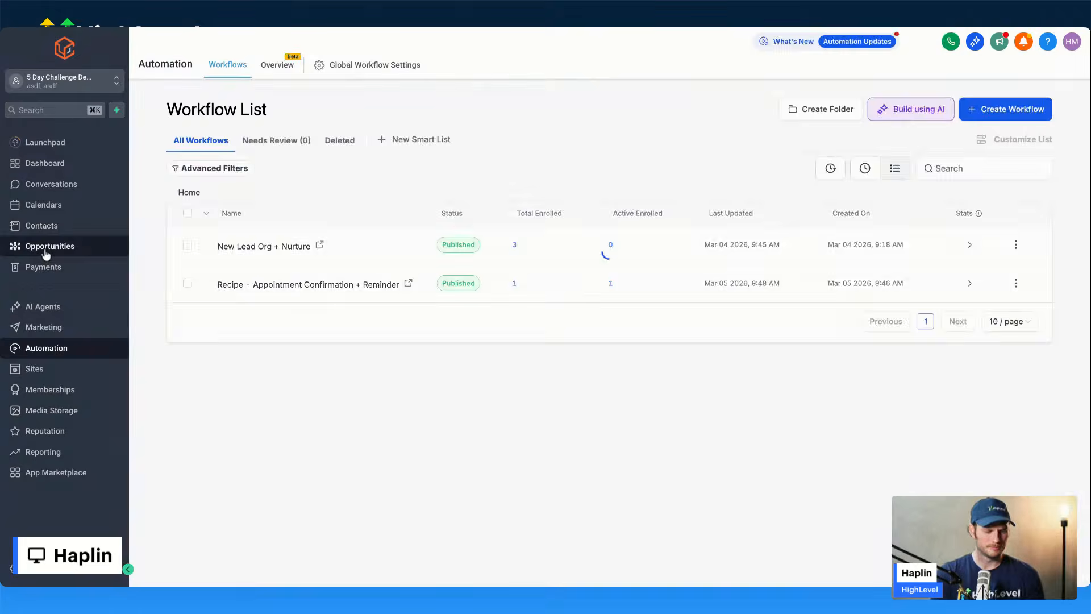
click(47, 252)
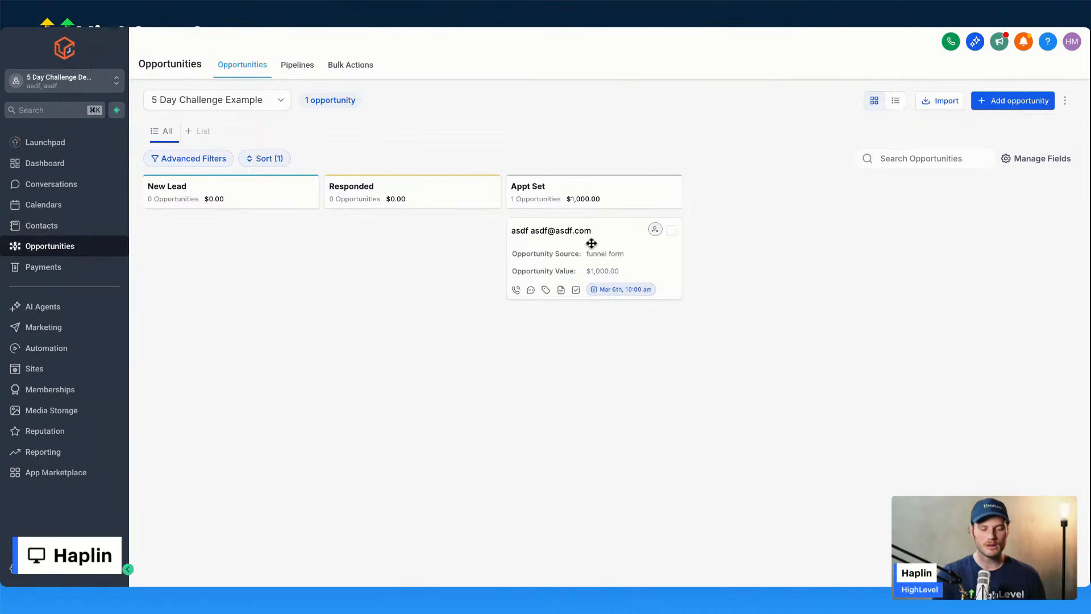
mouse_move(591, 244)
mouse_down()
mouse_move(689, 271)
mouse_move(613, 244)
mouse_up()
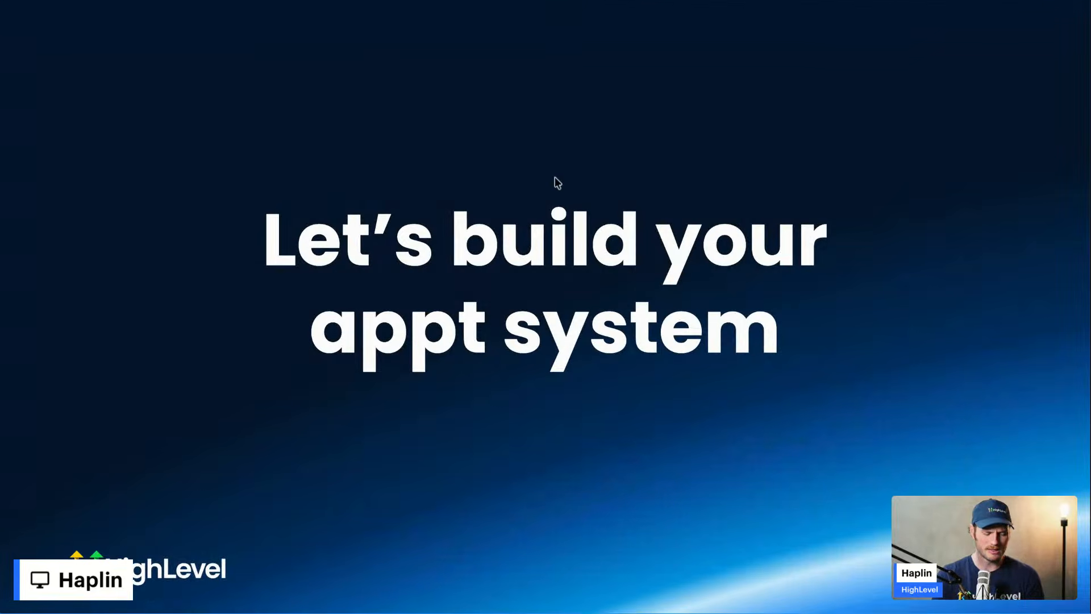
key(Right)
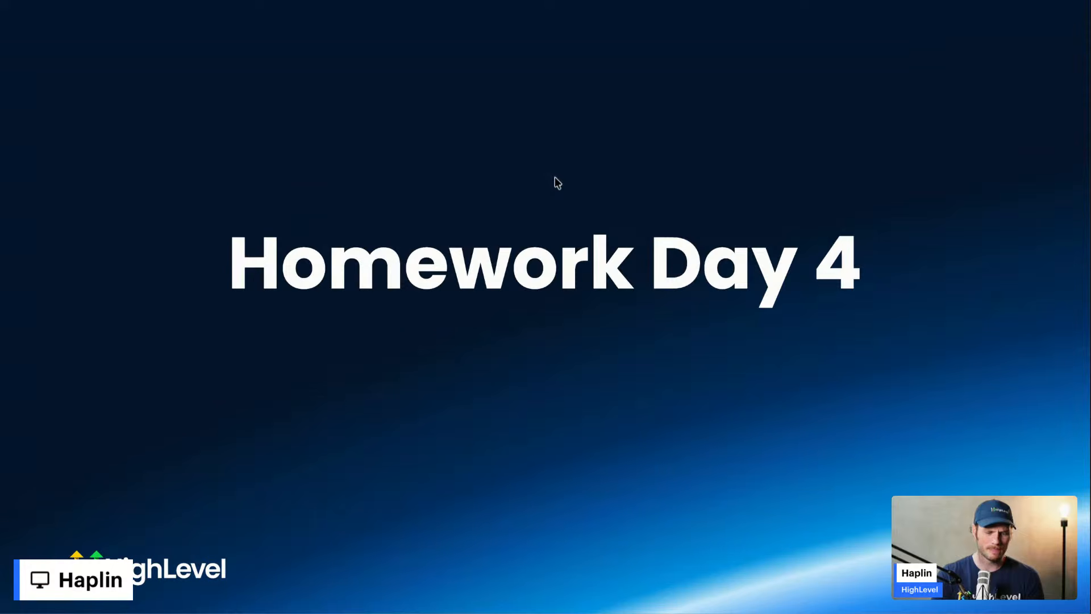